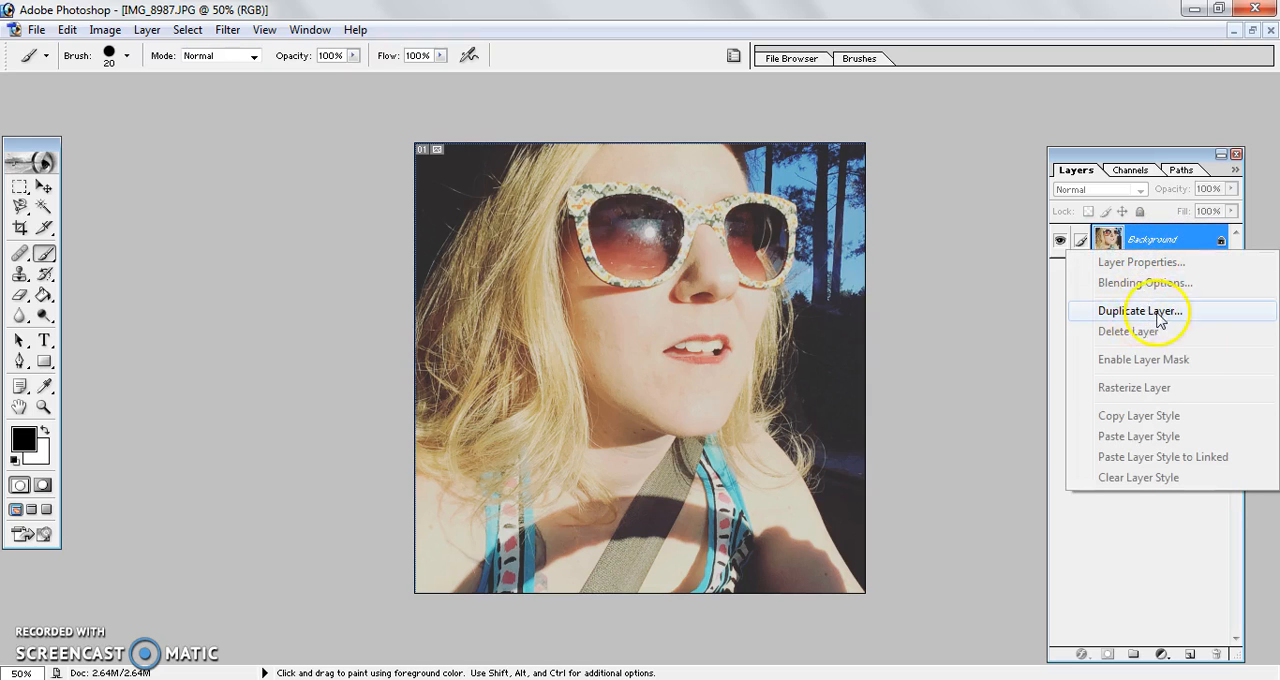
# Step: Duplicate the Background layer and apply a Threshold adjustment at level 175 to the copy
pyautogui.click(1155, 316)
pyautogui.click(749, 280)
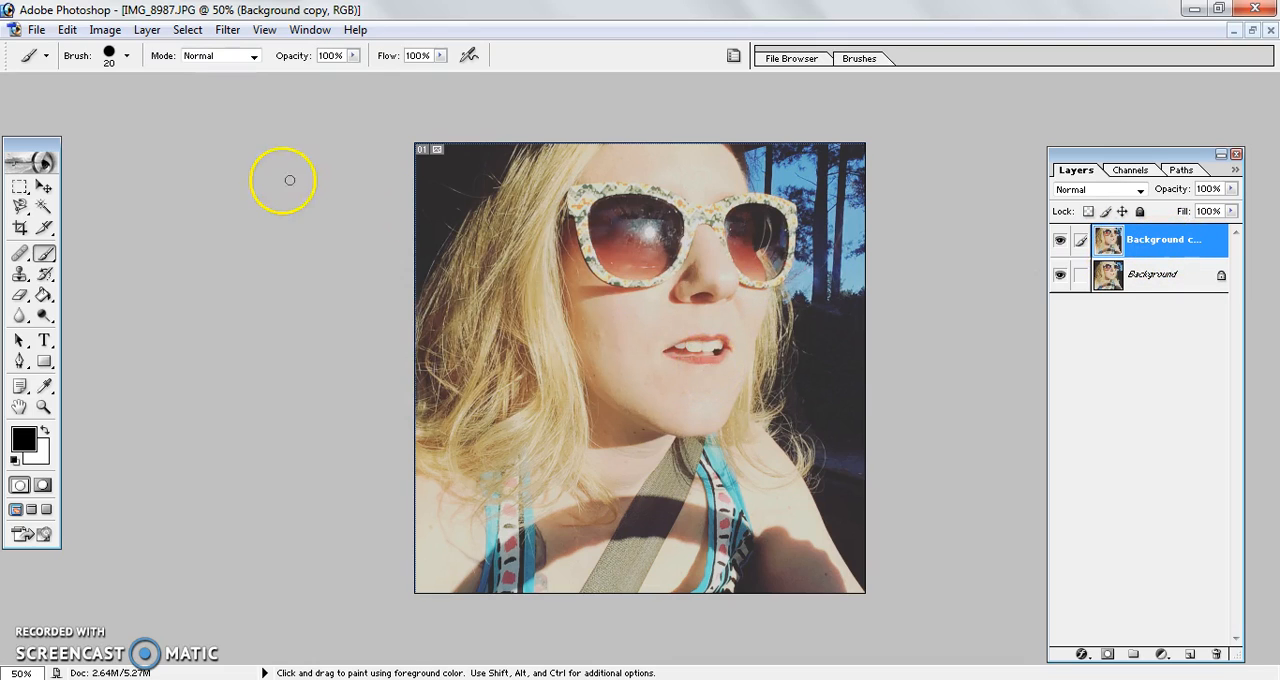
pyautogui.click(105, 30)
pyautogui.moveTo(139, 82)
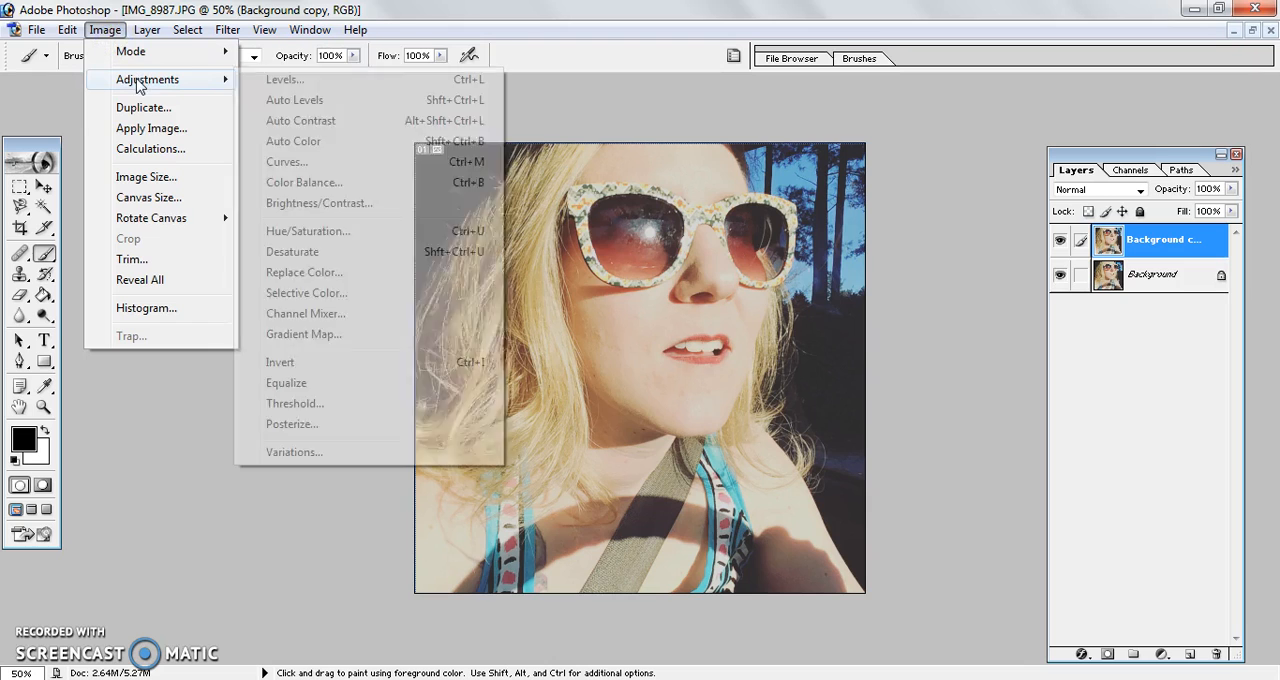
pyautogui.click(309, 408)
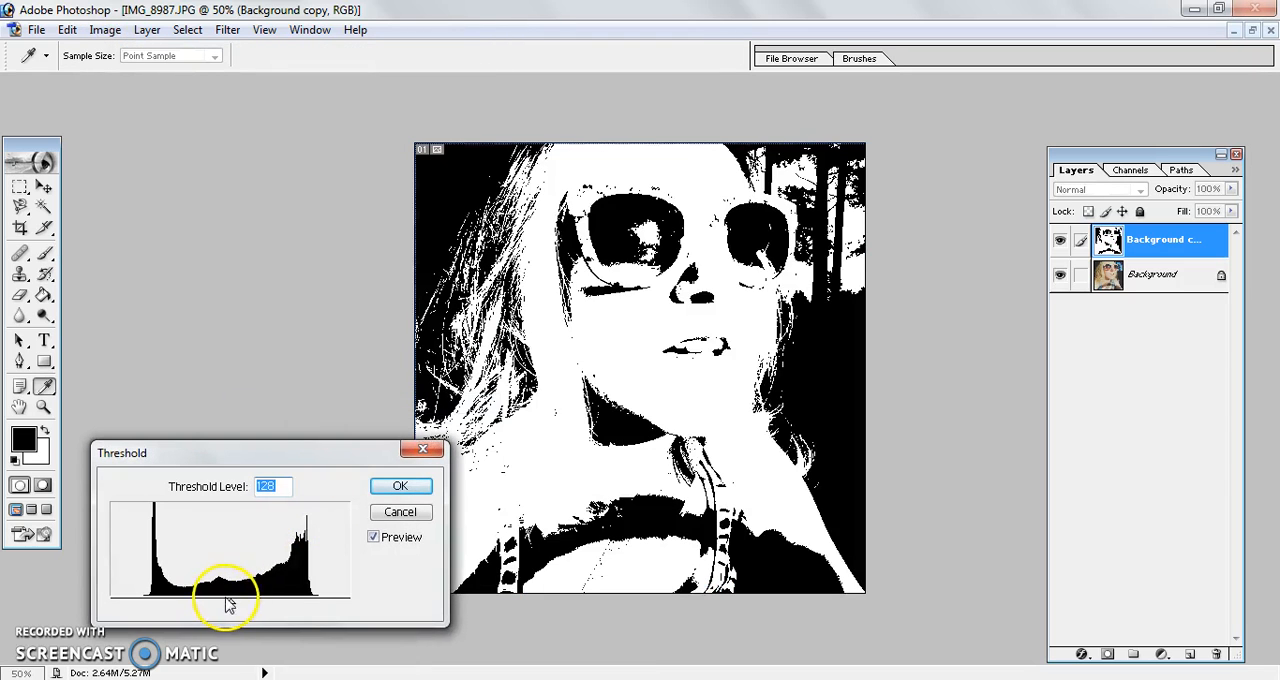
pyautogui.moveTo(232, 608); pyautogui.dragTo(275, 607)
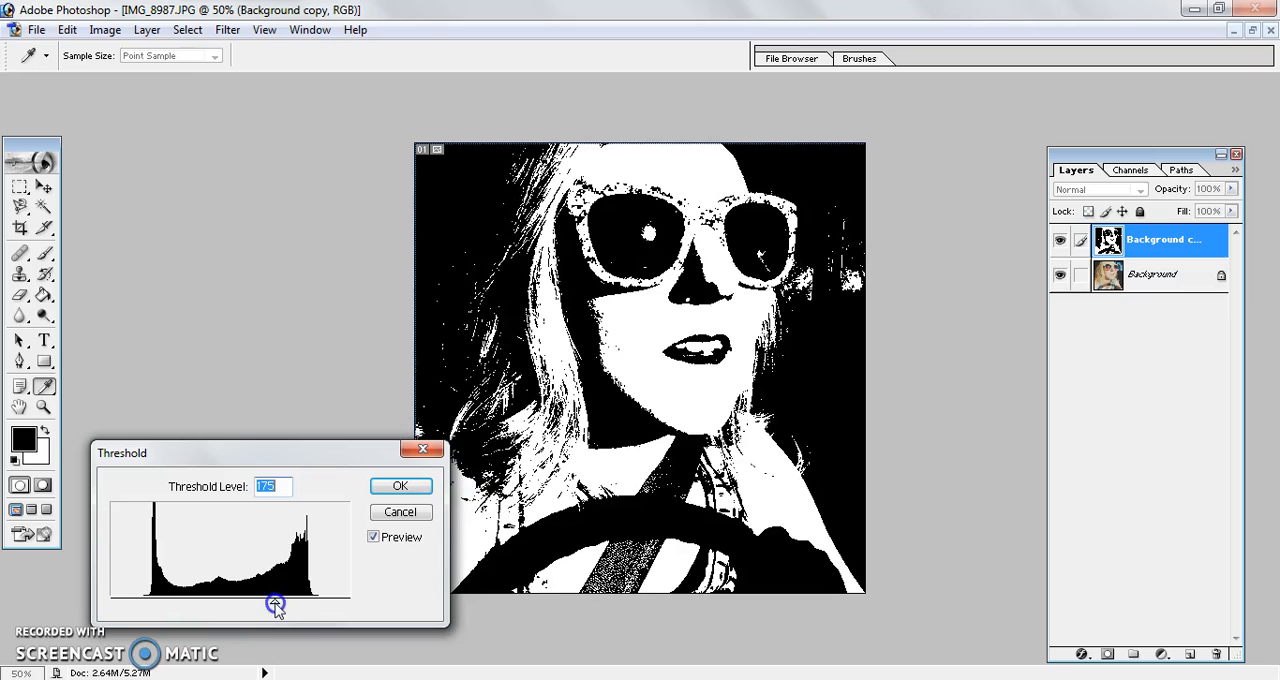
pyautogui.click(403, 486)
pyautogui.press('b')
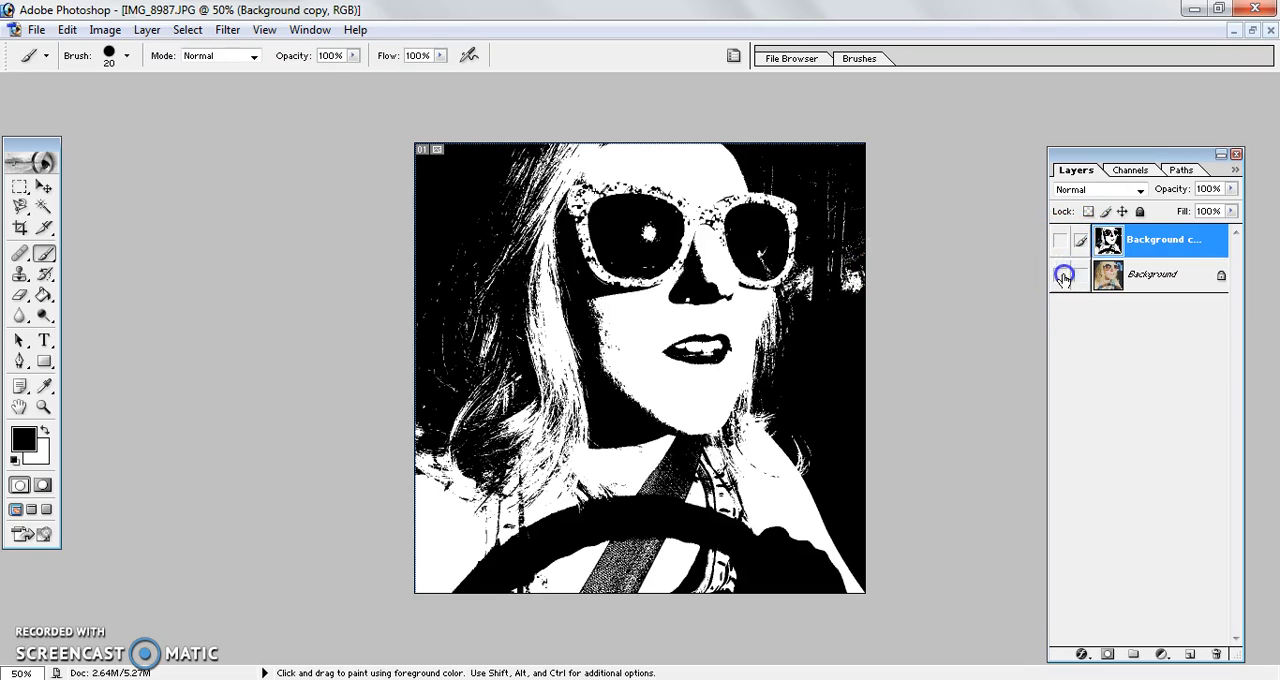
# Step: Hide both image layers and start an Onyx text box in the upper canvas with the word Hope at 36 pt
pyautogui.click(1064, 276)
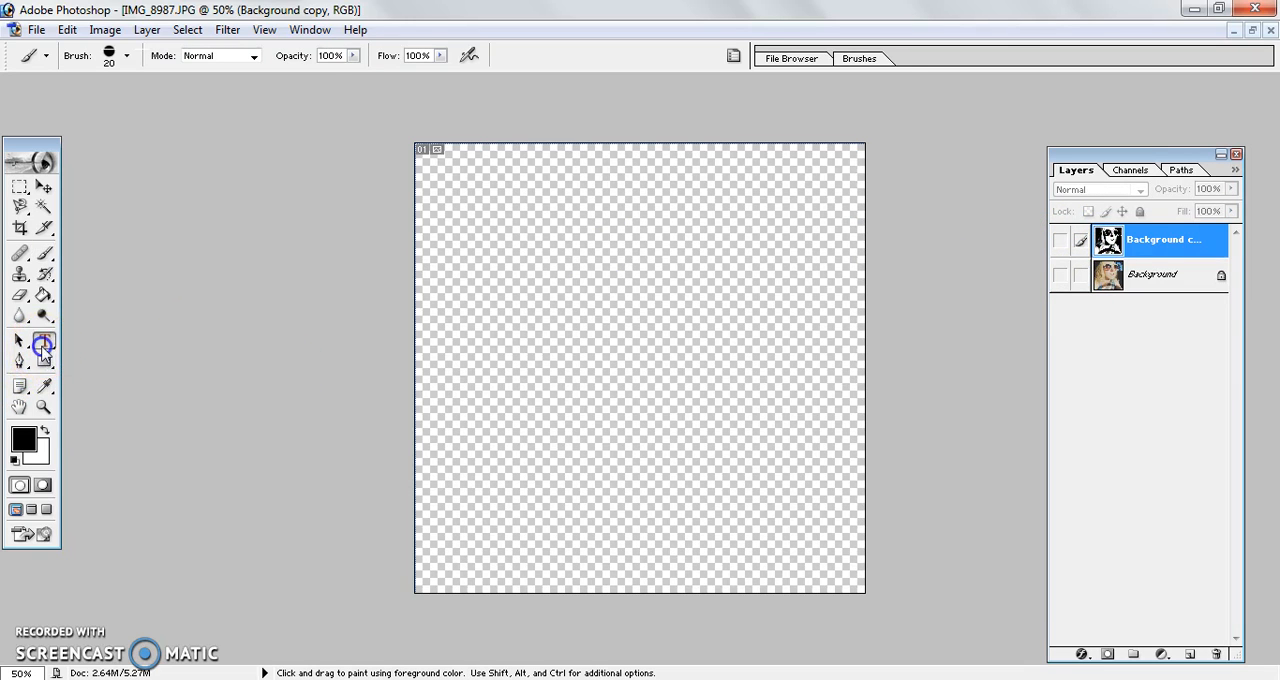
pyautogui.click(44, 340)
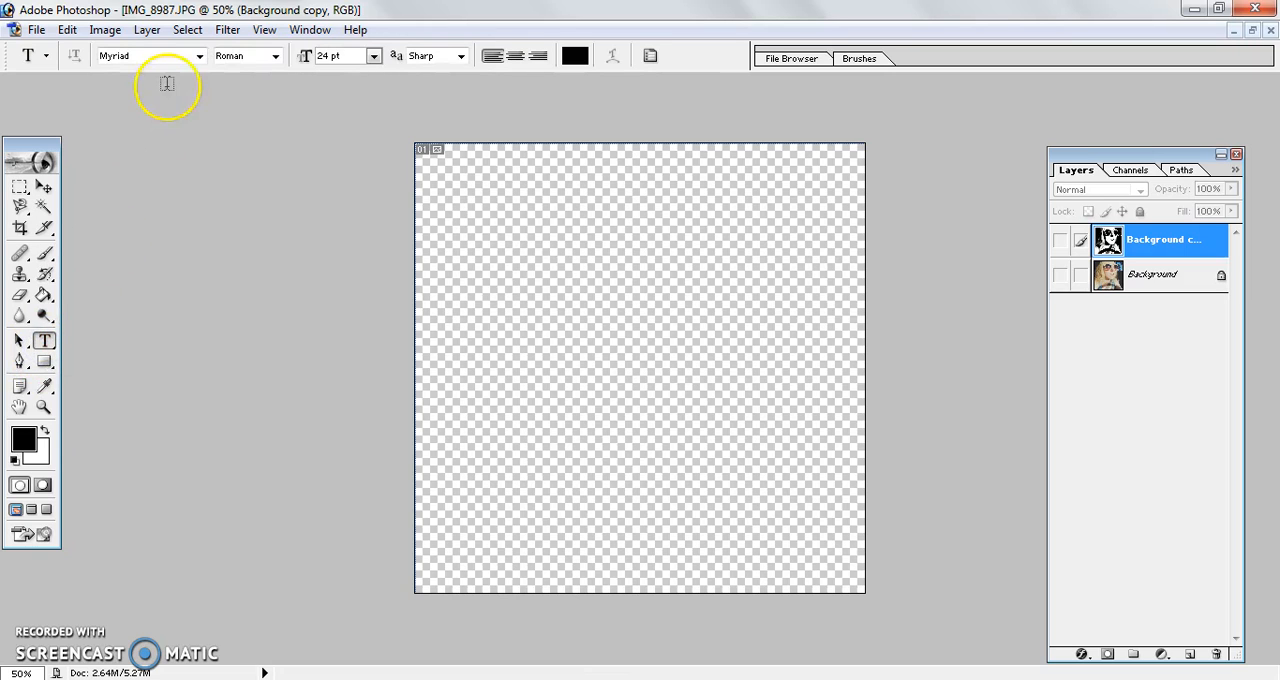
pyautogui.click(199, 55)
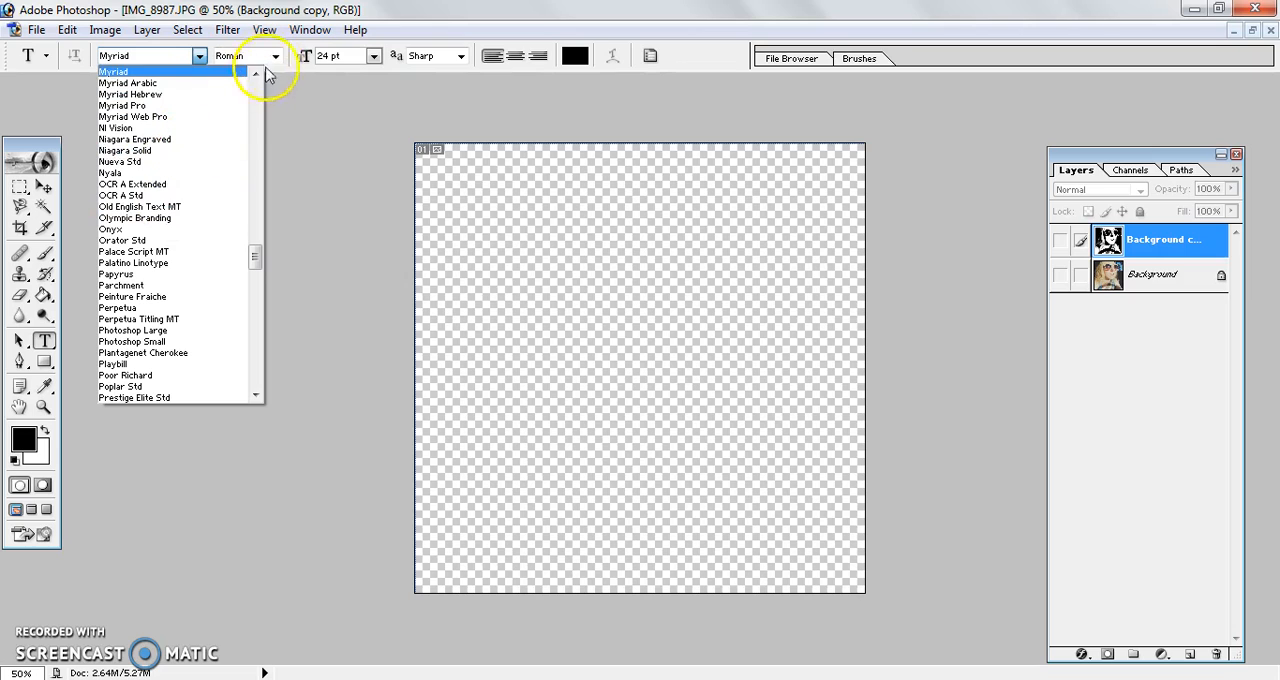
pyautogui.click(195, 234)
pyautogui.moveTo(458, 186); pyautogui.dragTo(710, 347)
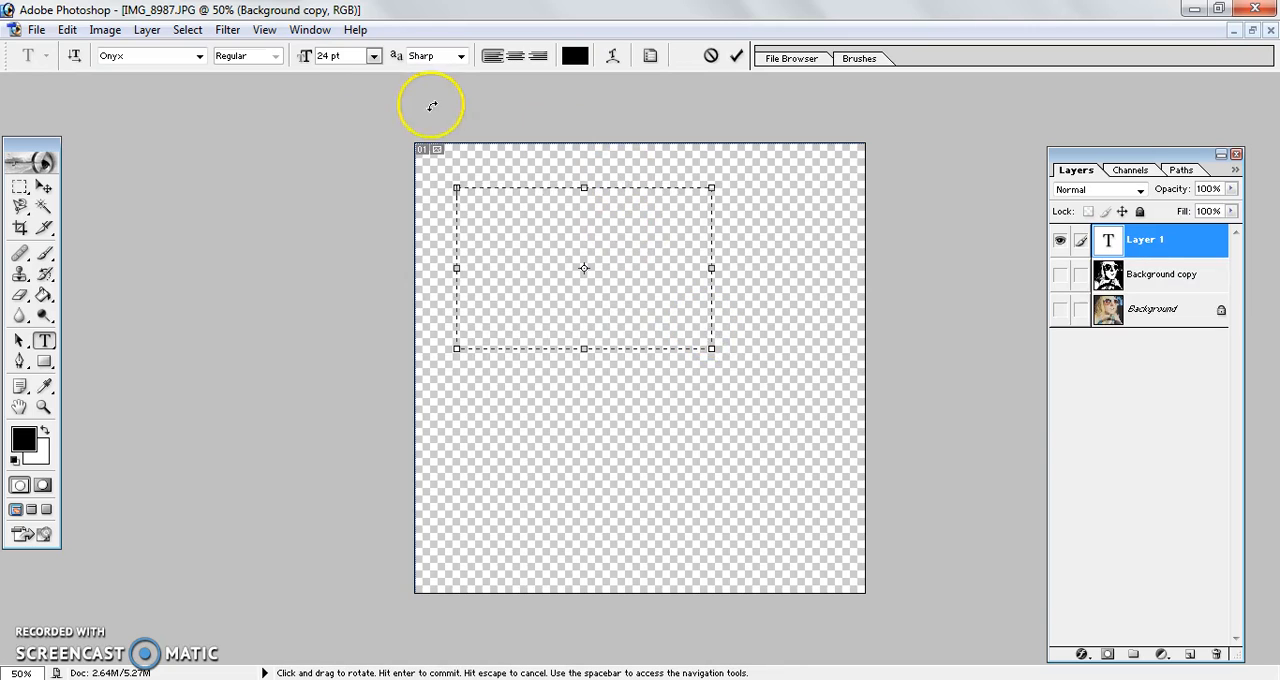
pyautogui.click(372, 55)
pyautogui.click(362, 311)
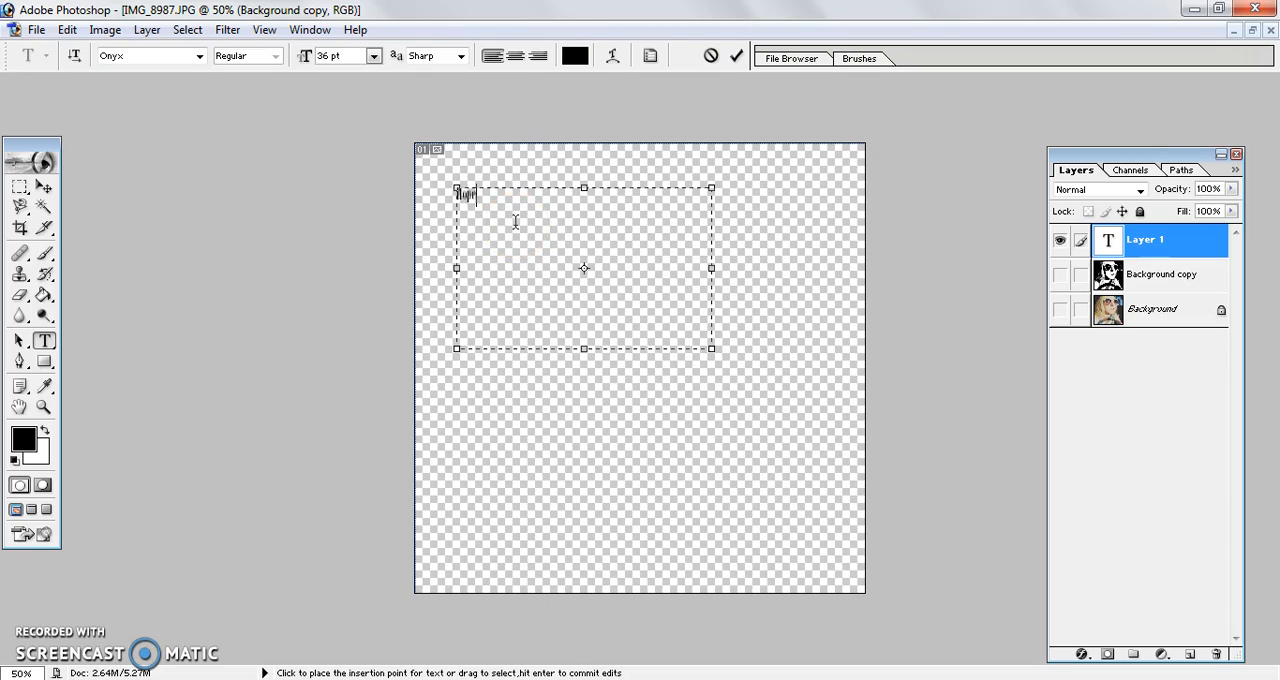
# Step: Set the text size to 72 pt and extend the wording to Hope Peace Love
pyautogui.moveTo(477, 202); pyautogui.dragTo(446, 203)
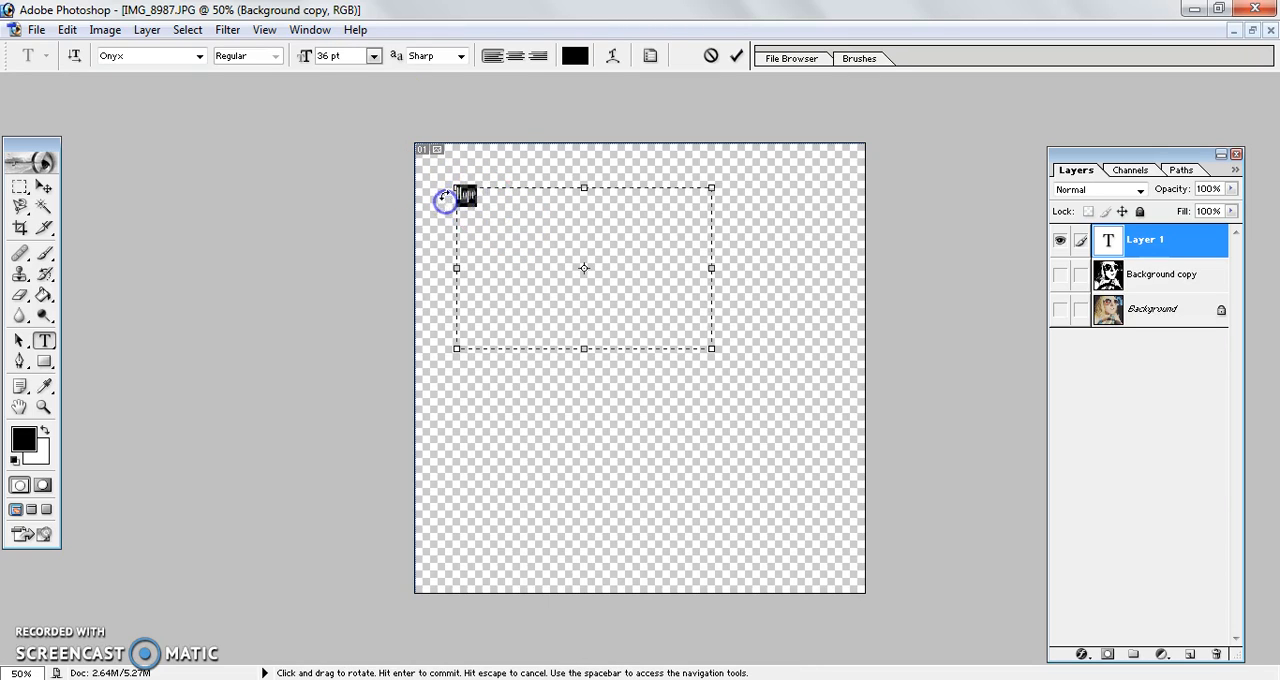
pyautogui.click(372, 56)
pyautogui.click(358, 366)
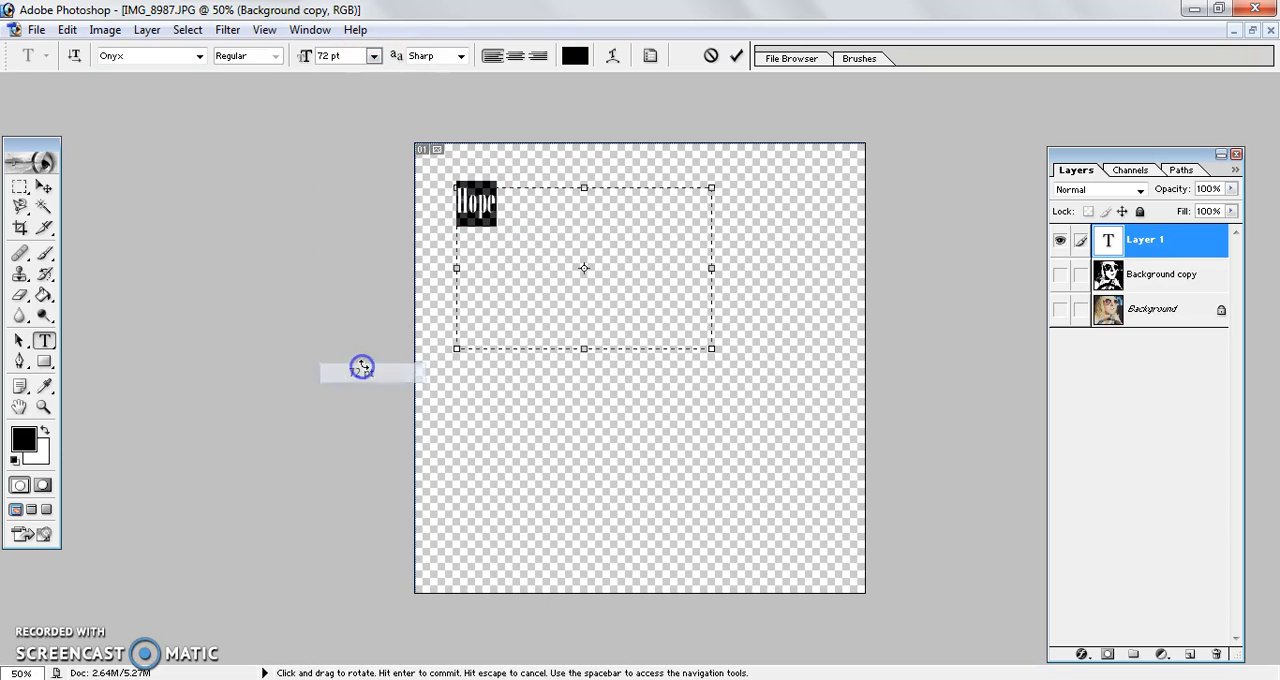
pyautogui.click(526, 213)
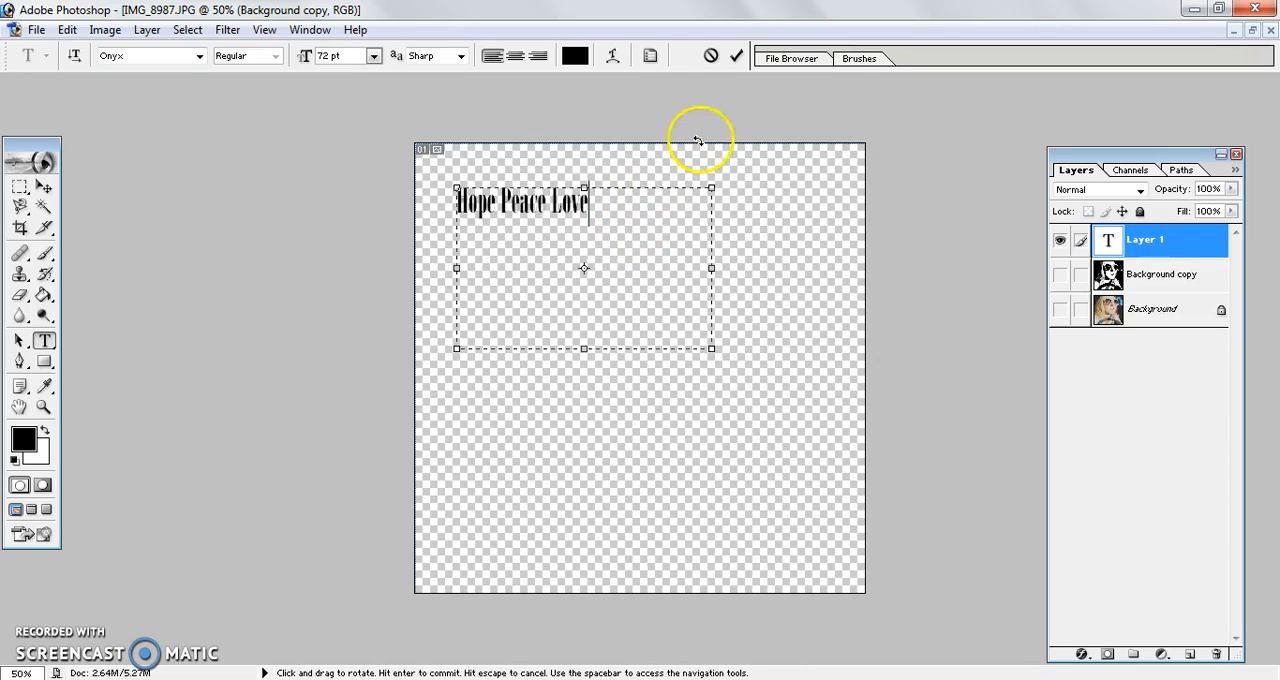
# Step: Color the whole Hope Peace Love text dark teal and commit the text edit
pyautogui.moveTo(606, 198); pyautogui.dragTo(434, 214)
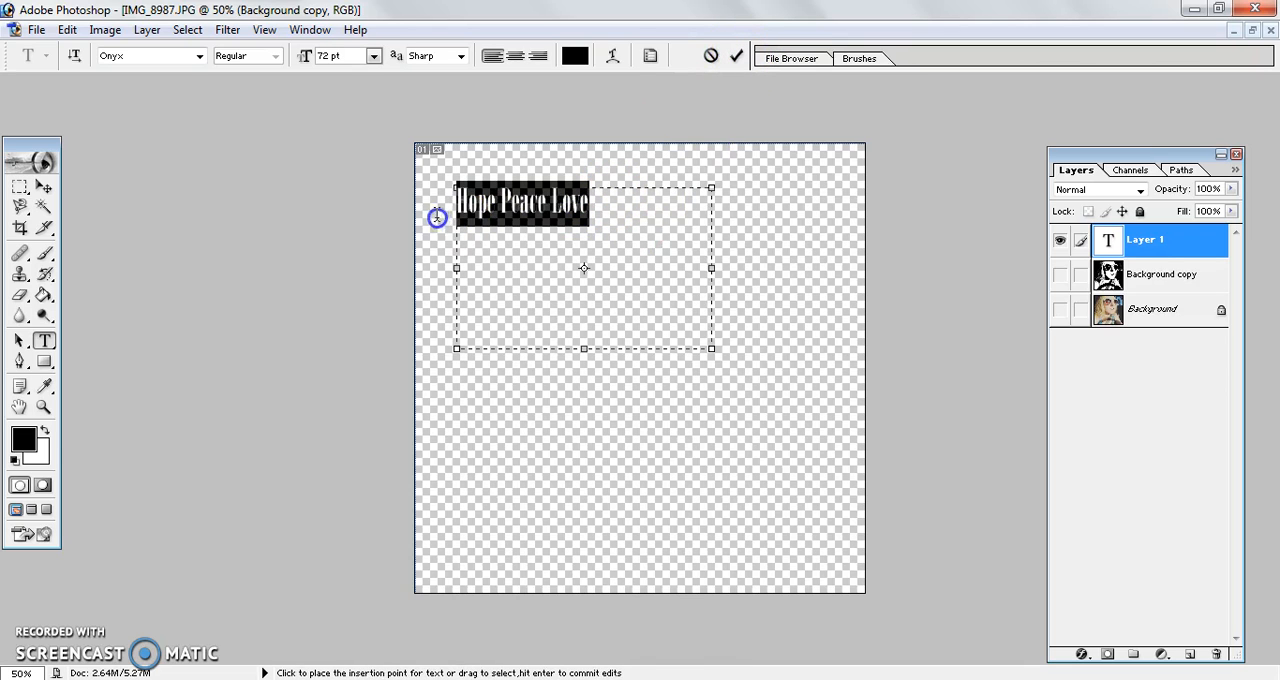
pyautogui.click(575, 57)
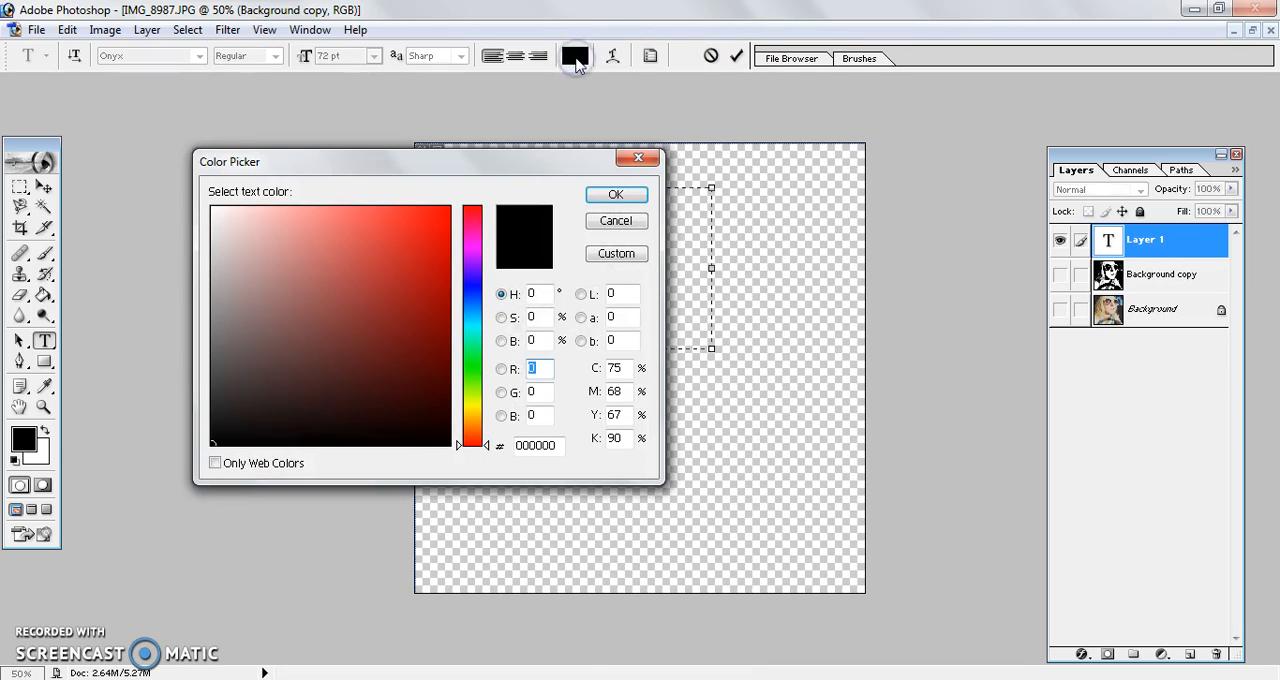
pyautogui.click(476, 318)
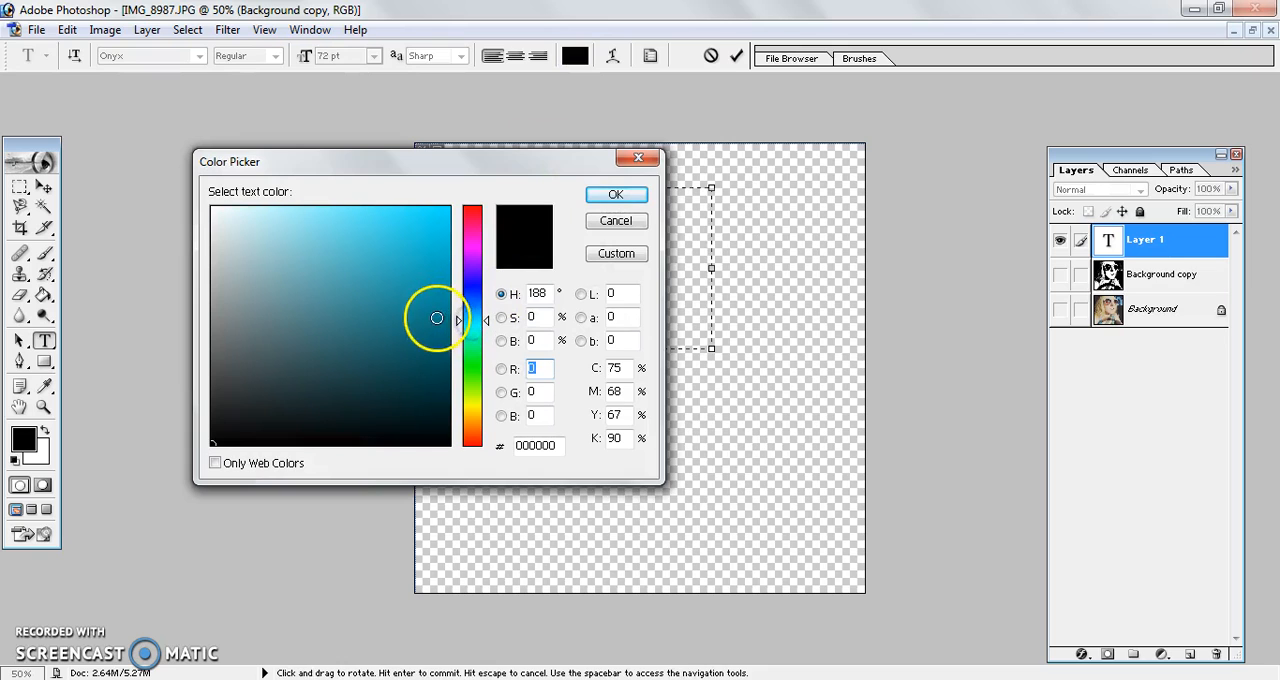
pyautogui.click(436, 318)
pyautogui.click(615, 195)
pyautogui.click(737, 55)
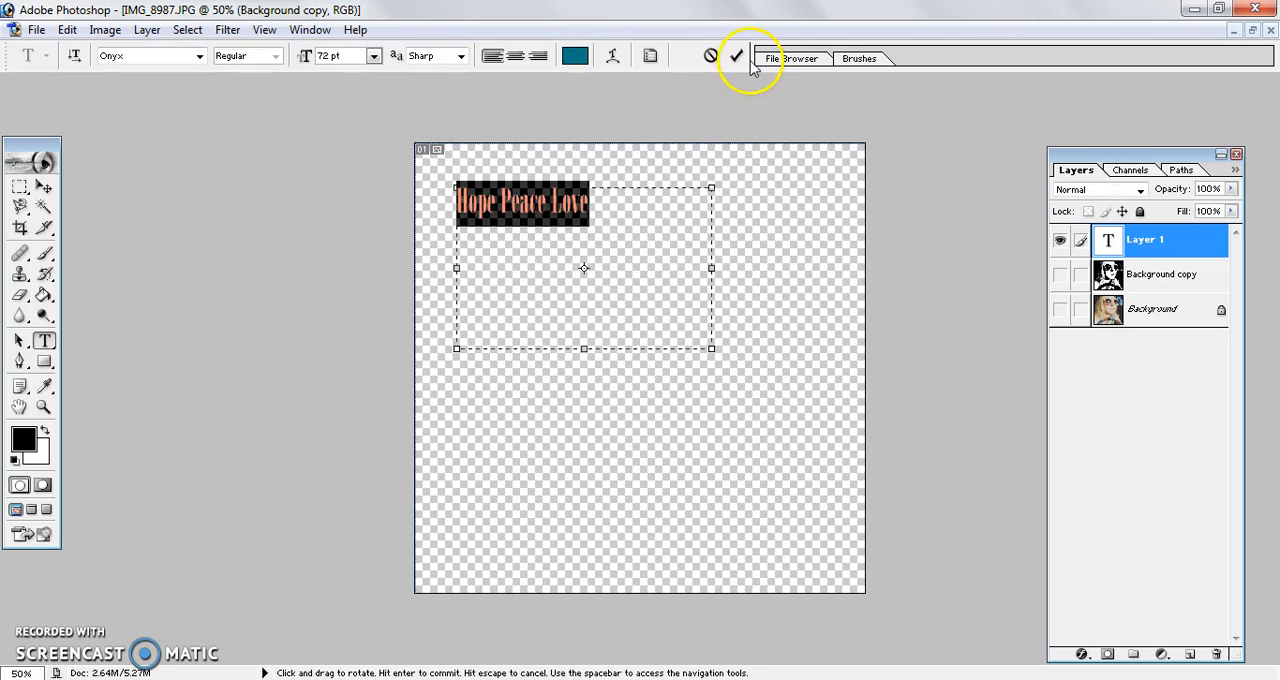
# Step: Show the black-and-white Background copy layer again and rasterize the Hope Peace Love text layer
pyautogui.click(1061, 279)
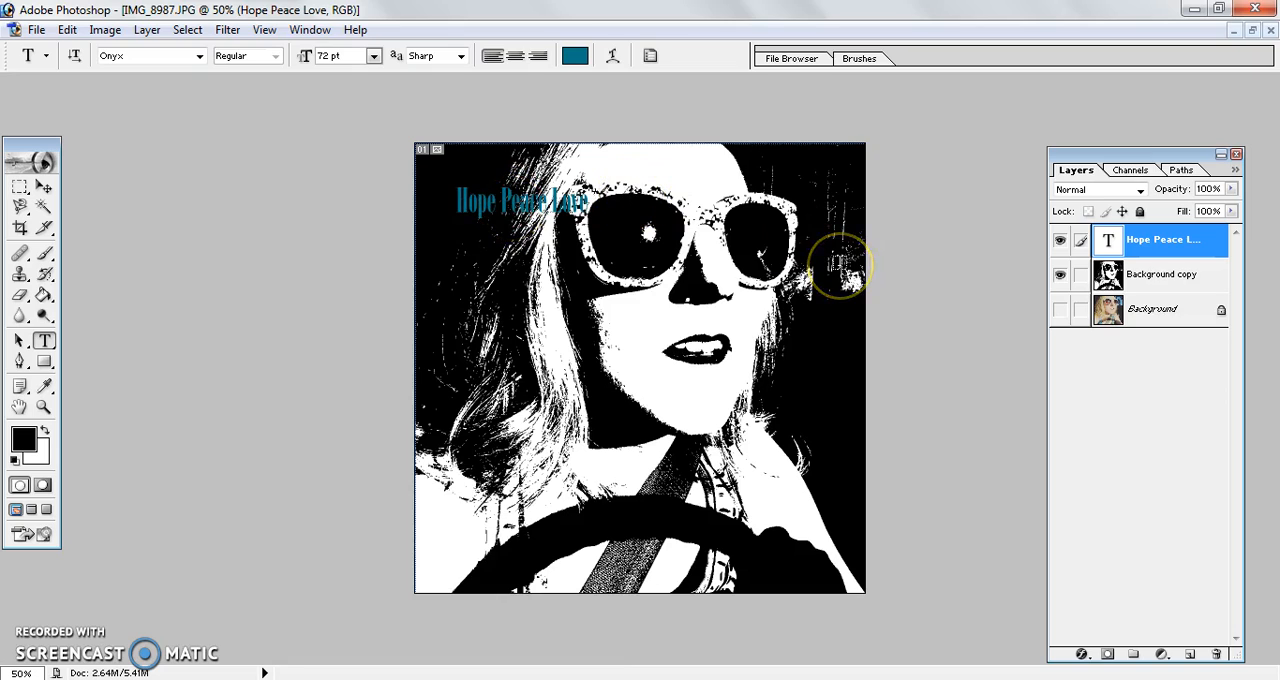
pyautogui.rightClick(1160, 249)
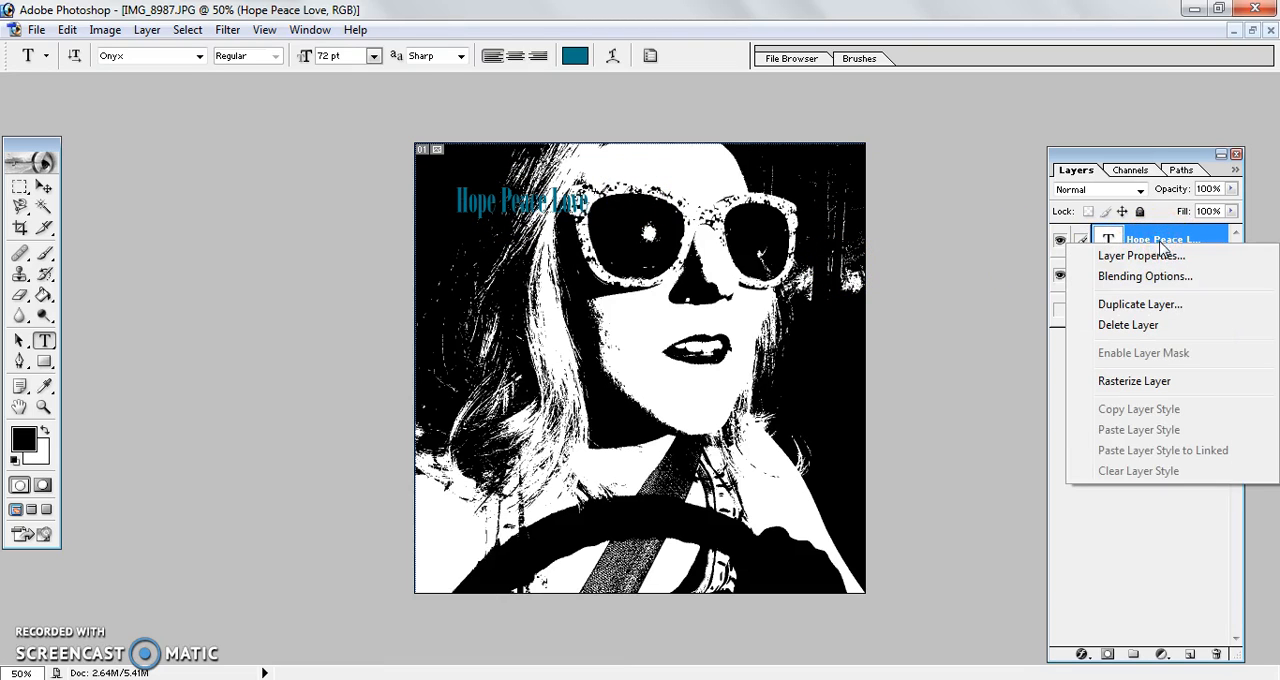
pyautogui.click(1138, 382)
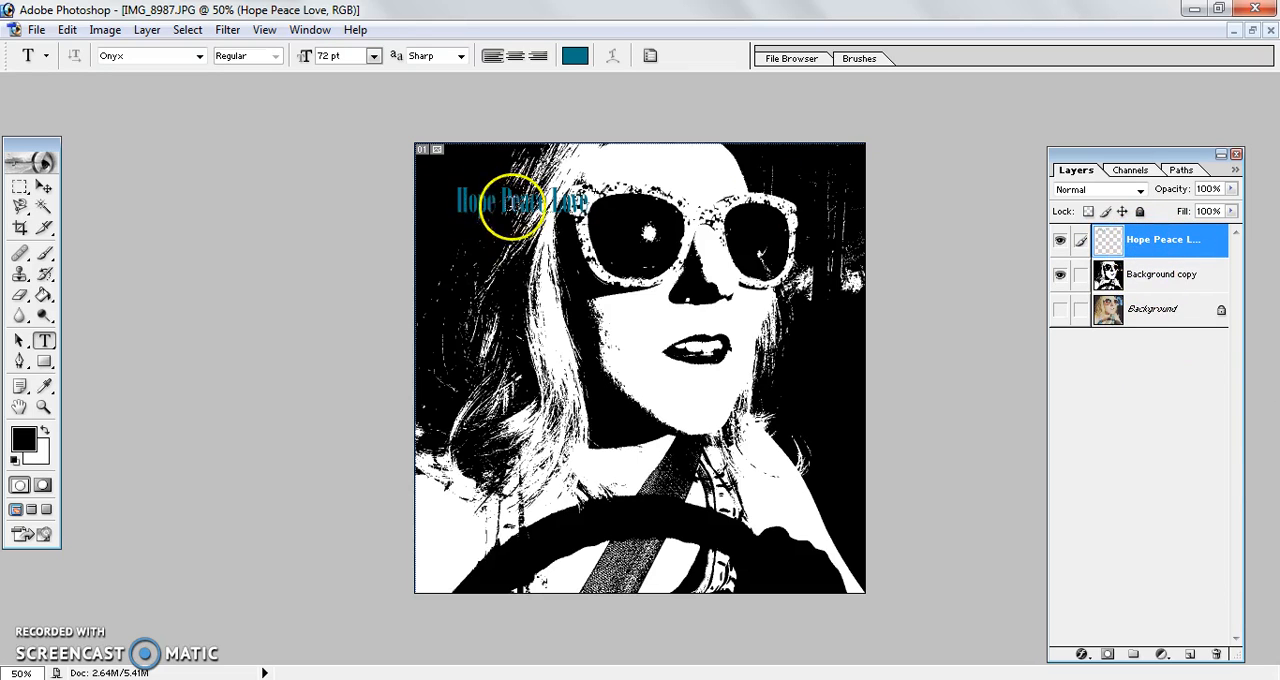
# Step: Scale the text to about 190% width and 291% height and move it into the image's upper-left corner
pyautogui.click(43, 190)
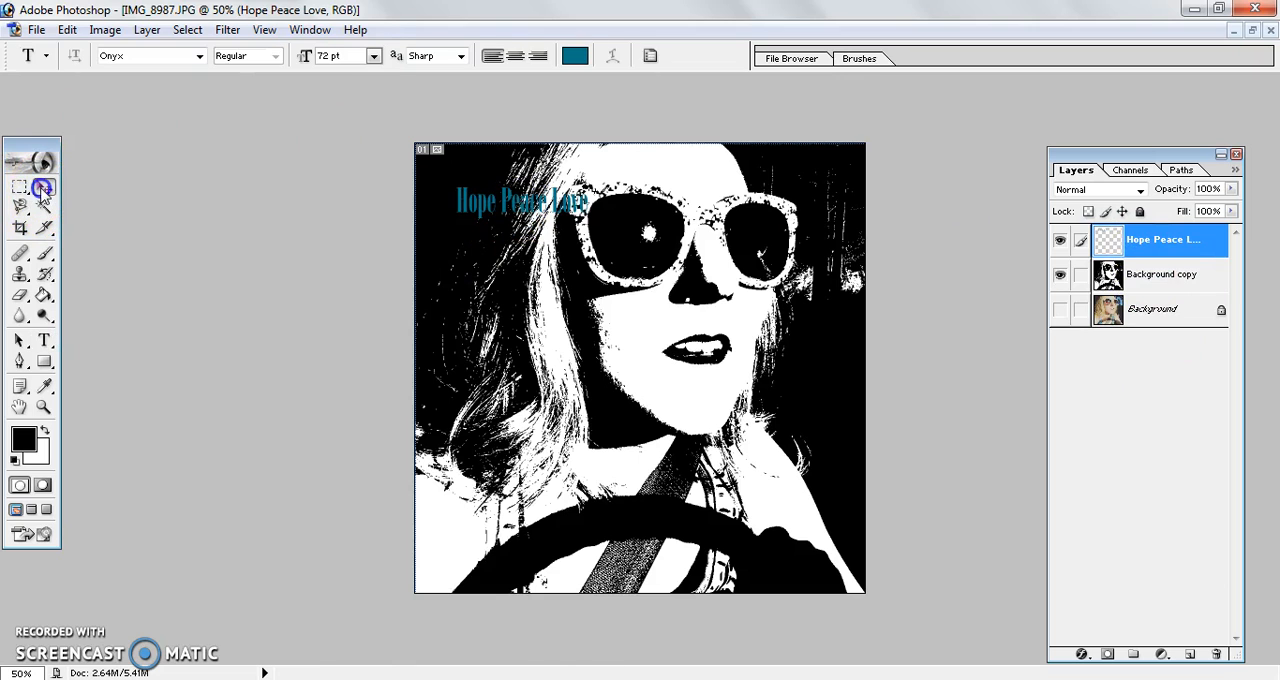
pyautogui.moveTo(590, 220); pyautogui.dragTo(705, 277)
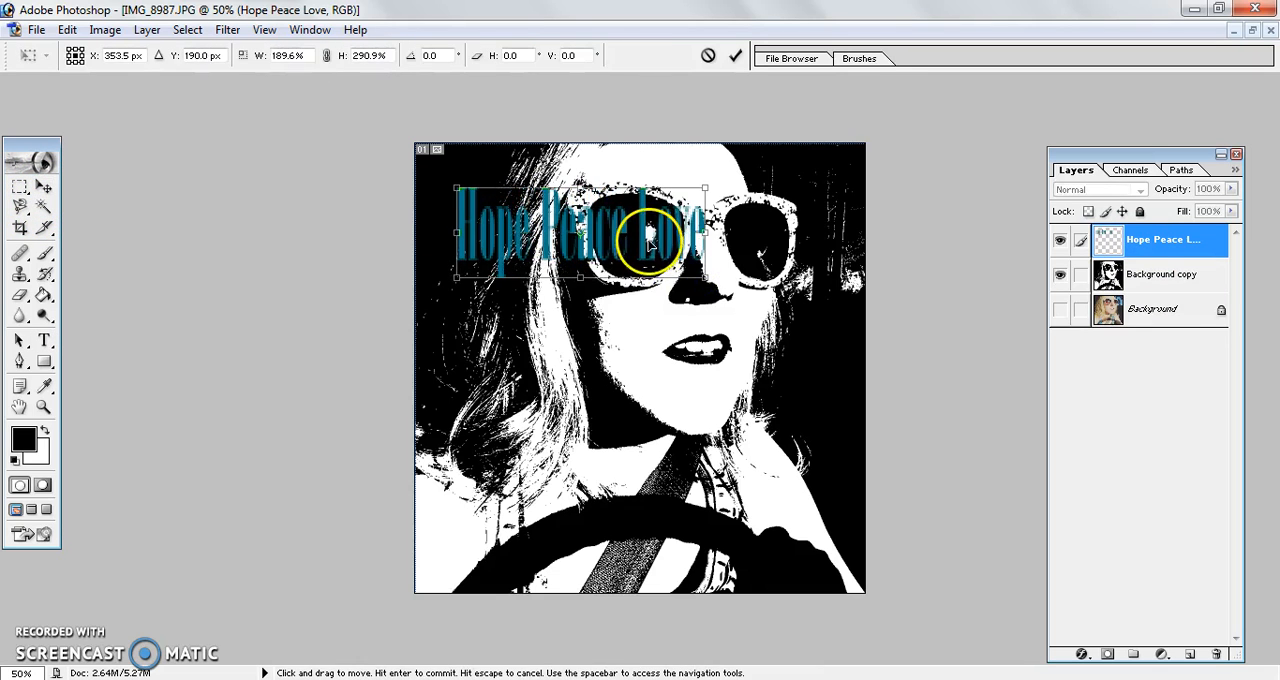
pyautogui.press('Return')
pyautogui.moveTo(603, 245); pyautogui.dragTo(567, 203)
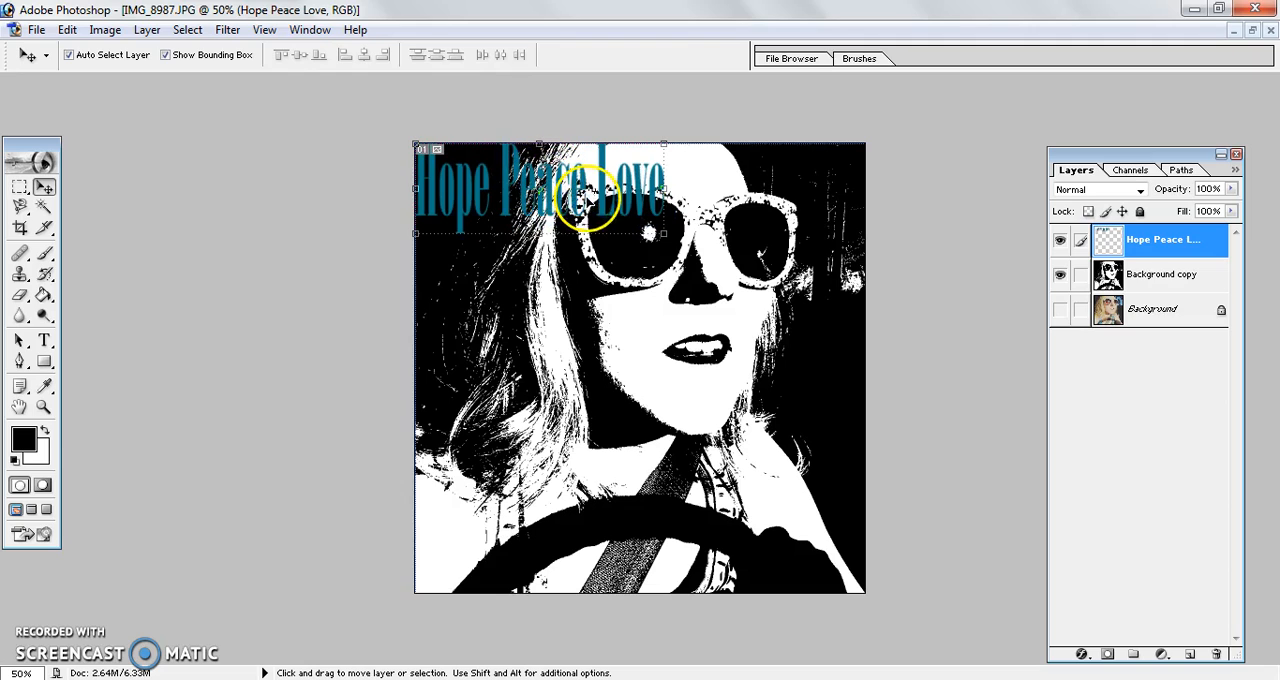
# Step: Duplicate the Hope Peace Love layer twice, placing one copy across the sunglasses and the other over the mouth and chin
pyautogui.moveTo(1150, 242); pyautogui.dragTo(1190, 654)
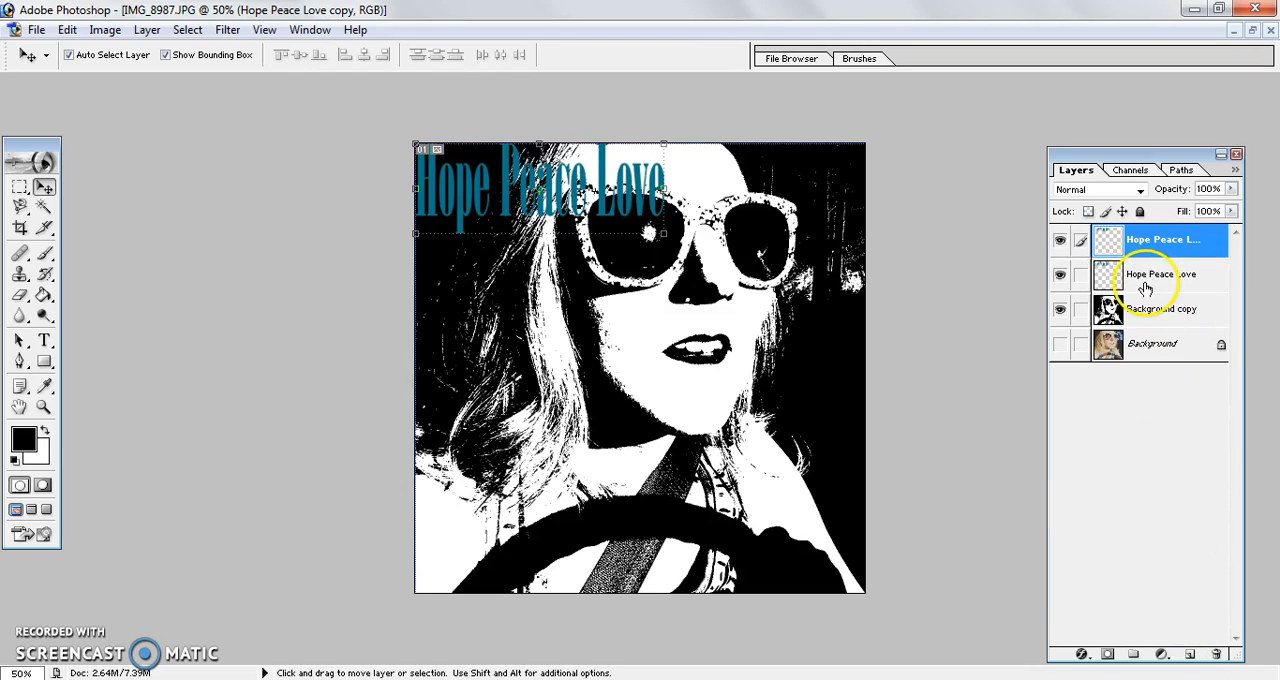
pyautogui.moveTo(603, 213); pyautogui.dragTo(766, 264)
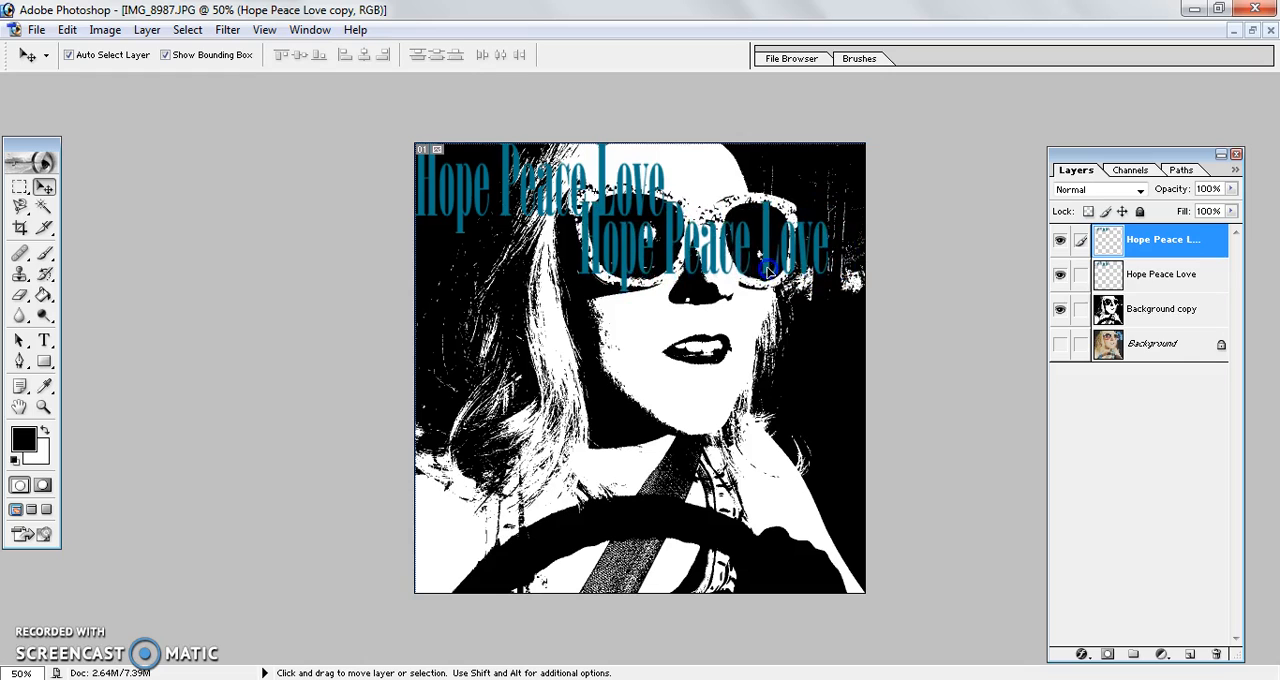
pyautogui.moveTo(1156, 261); pyautogui.dragTo(1189, 651)
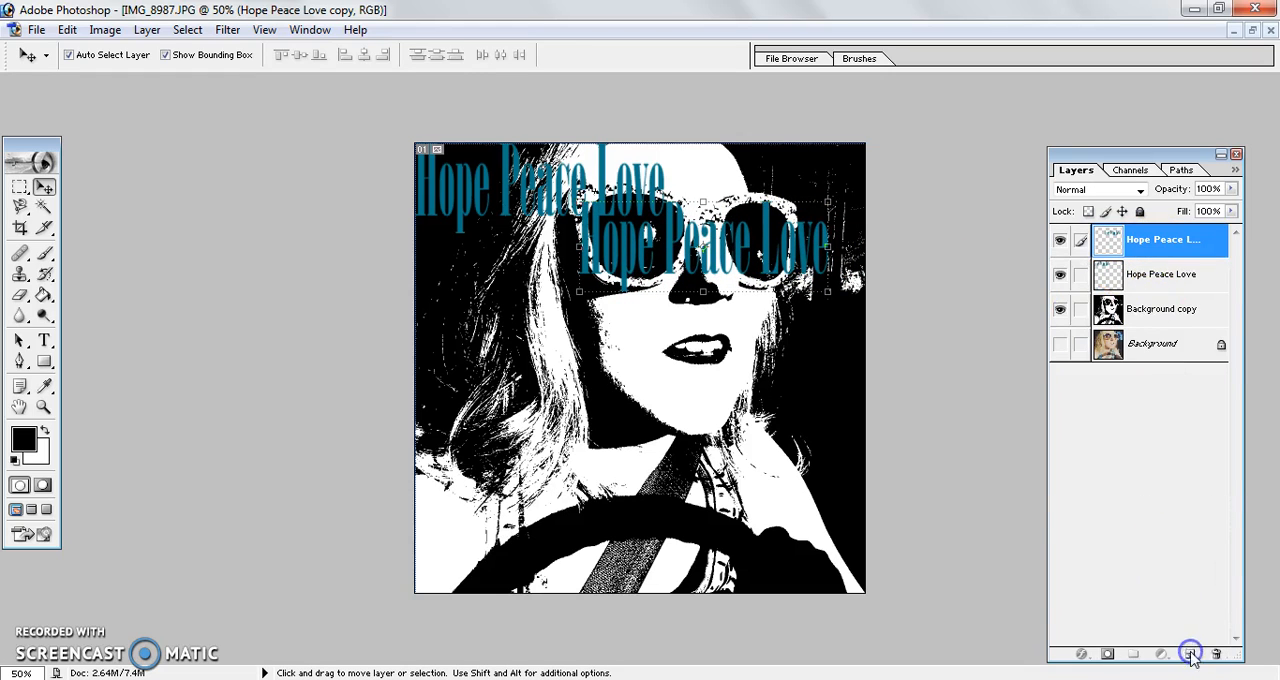
pyautogui.moveTo(724, 255); pyautogui.dragTo(756, 390)
# Step: Duplicate the topmost text layer and place the copy over the steering wheel near the image's bottom edge
pyautogui.click(1155, 246)
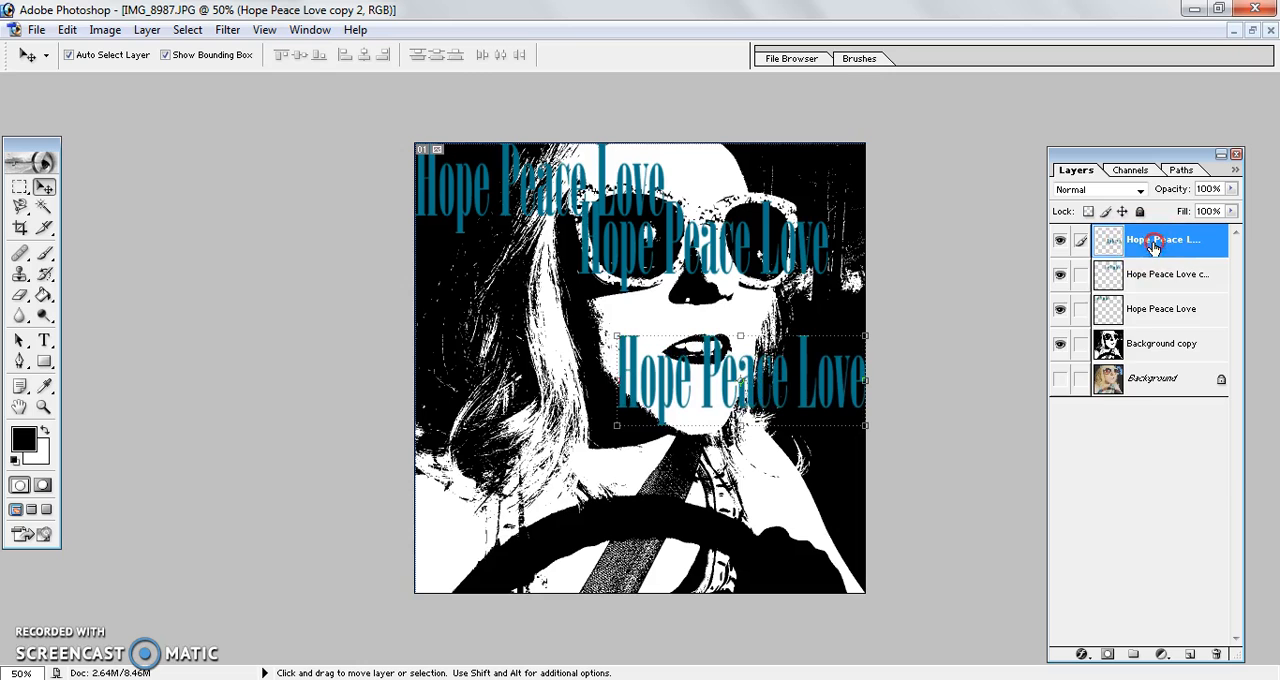
pyautogui.rightClick(1155, 246)
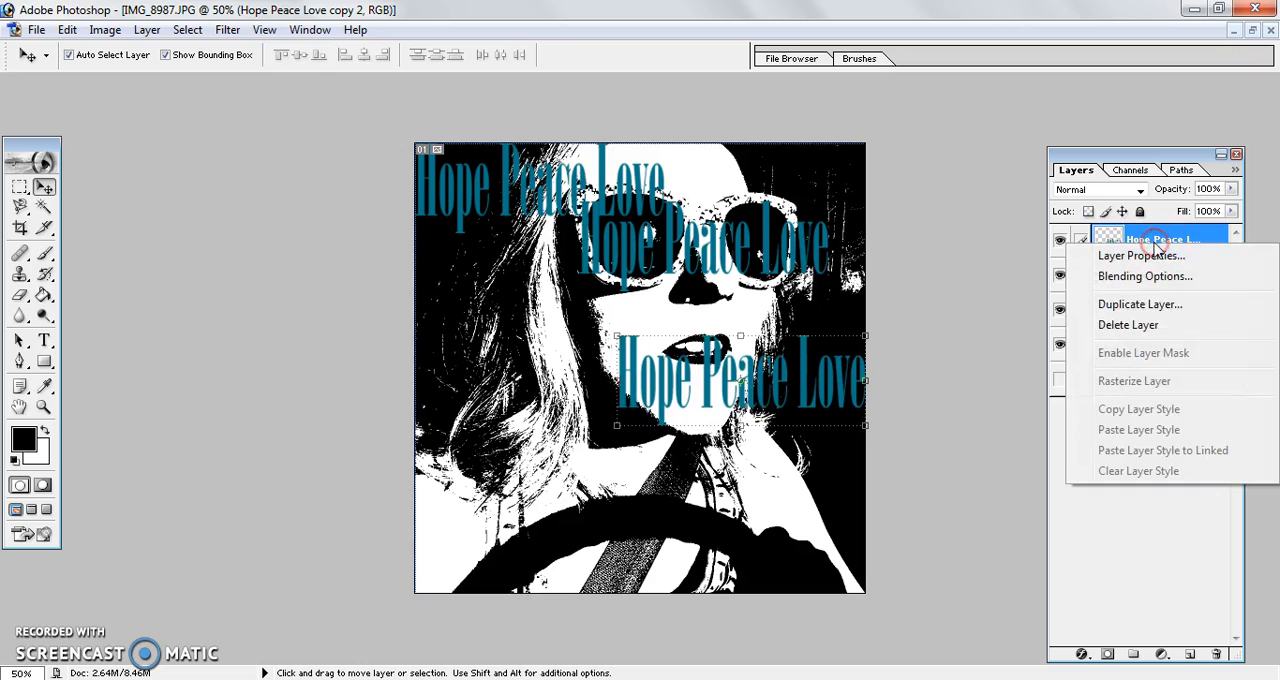
pyautogui.click(1132, 304)
pyautogui.click(788, 287)
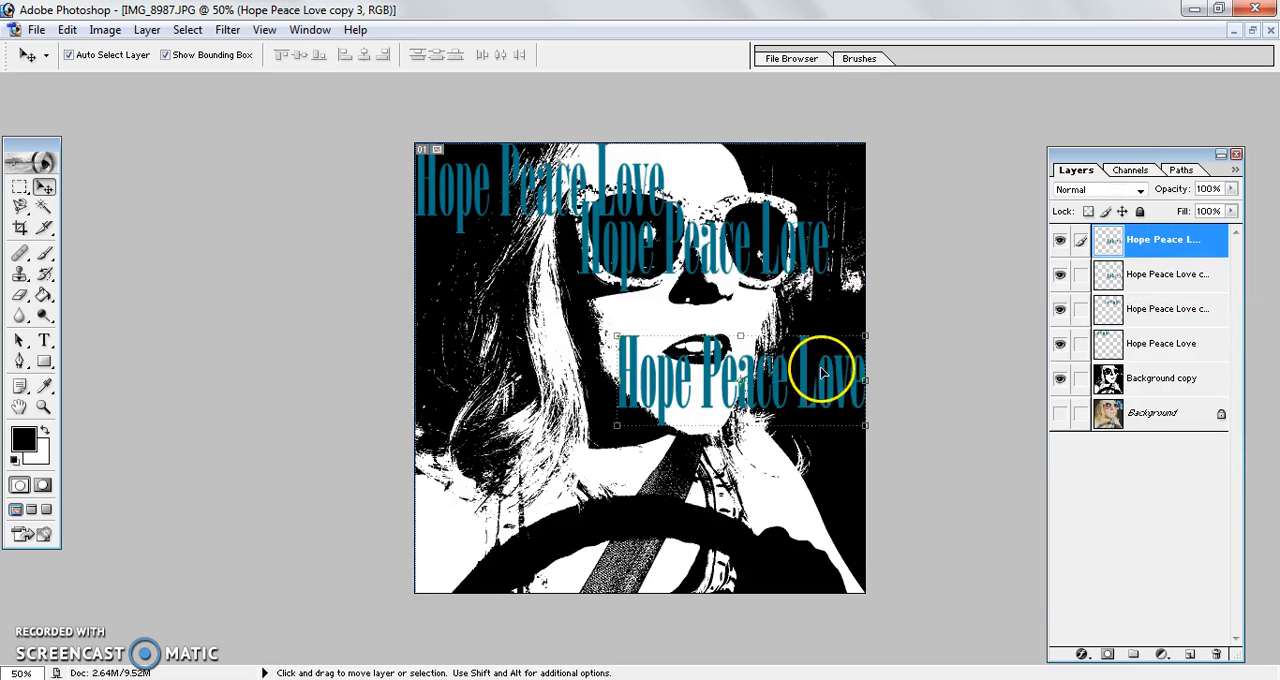
pyautogui.moveTo(806, 377); pyautogui.dragTo(723, 530)
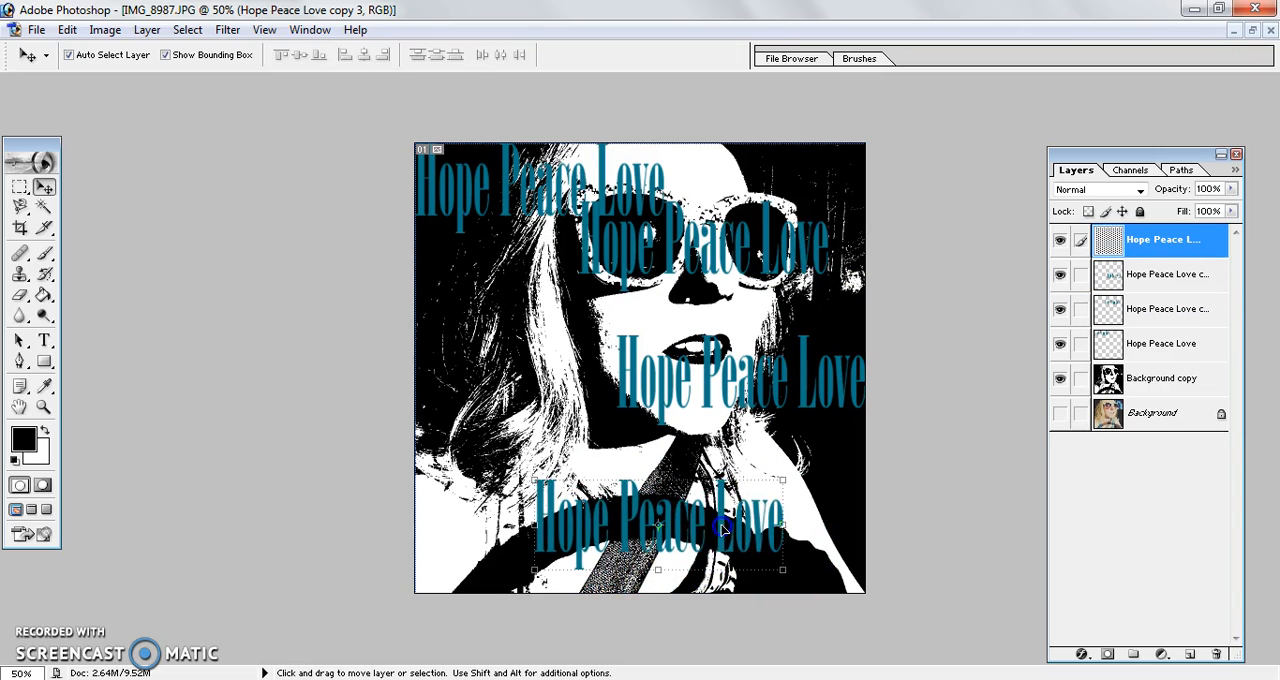
# Step: Duplicate the text layer again and move the copy past the image's left edge so only Love overlaps the picture
pyautogui.rightClick(1178, 243)
pyautogui.click(1145, 300)
pyautogui.click(754, 280)
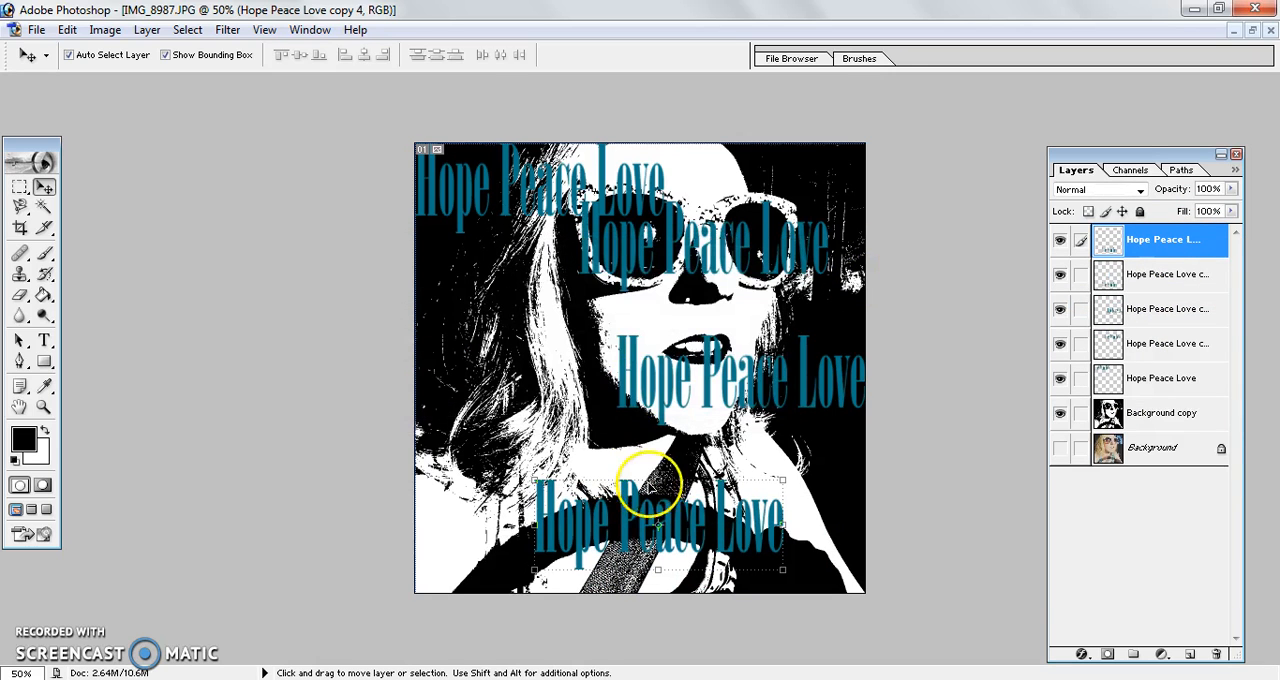
pyautogui.moveTo(630, 512); pyautogui.dragTo(339, 250)
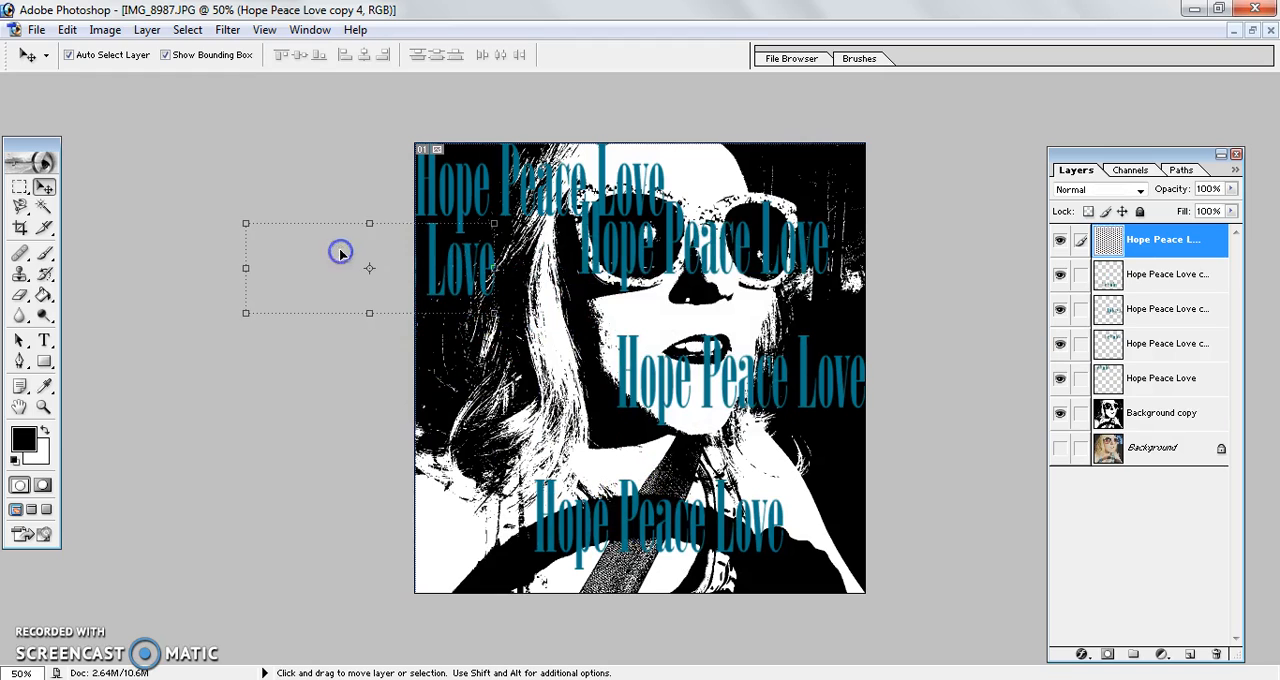
# Step: Keep duplicating the Hope Peace Love text and spread the copies over the remaining empty areas of the portrait
pyautogui.rightClick(1184, 245)
pyautogui.moveTo(1184, 245); pyautogui.dragTo(1192, 652)
pyautogui.moveTo(486, 277); pyautogui.dragTo(1004, 573)
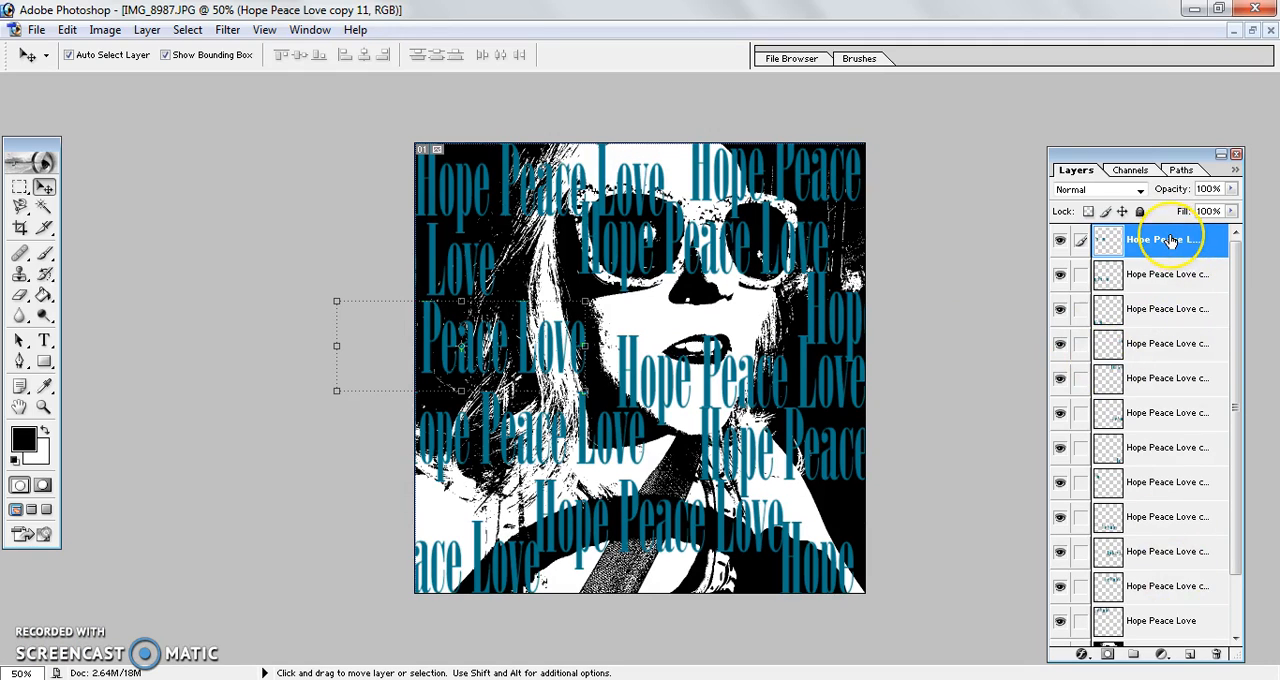
# Step: Merge all the Hope Peace Love copies down into a single text layer above the thresholded portrait
pyautogui.click(1143, 250)
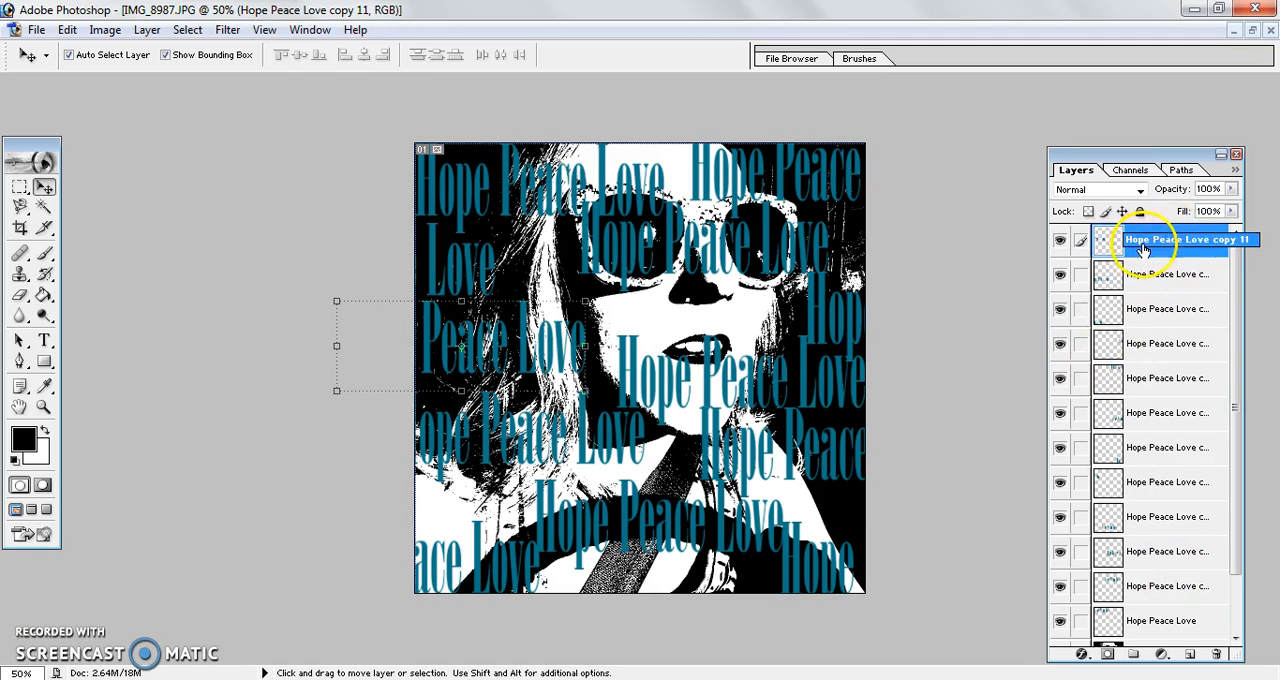
pyautogui.hotkey('ctrl', 'e')
pyautogui.hotkey('ctrl', 'e')
pyautogui.hotkey('ctrl', 'e')
pyautogui.hotkey('ctrl', 'e')
pyautogui.hotkey('ctrl', 'e')
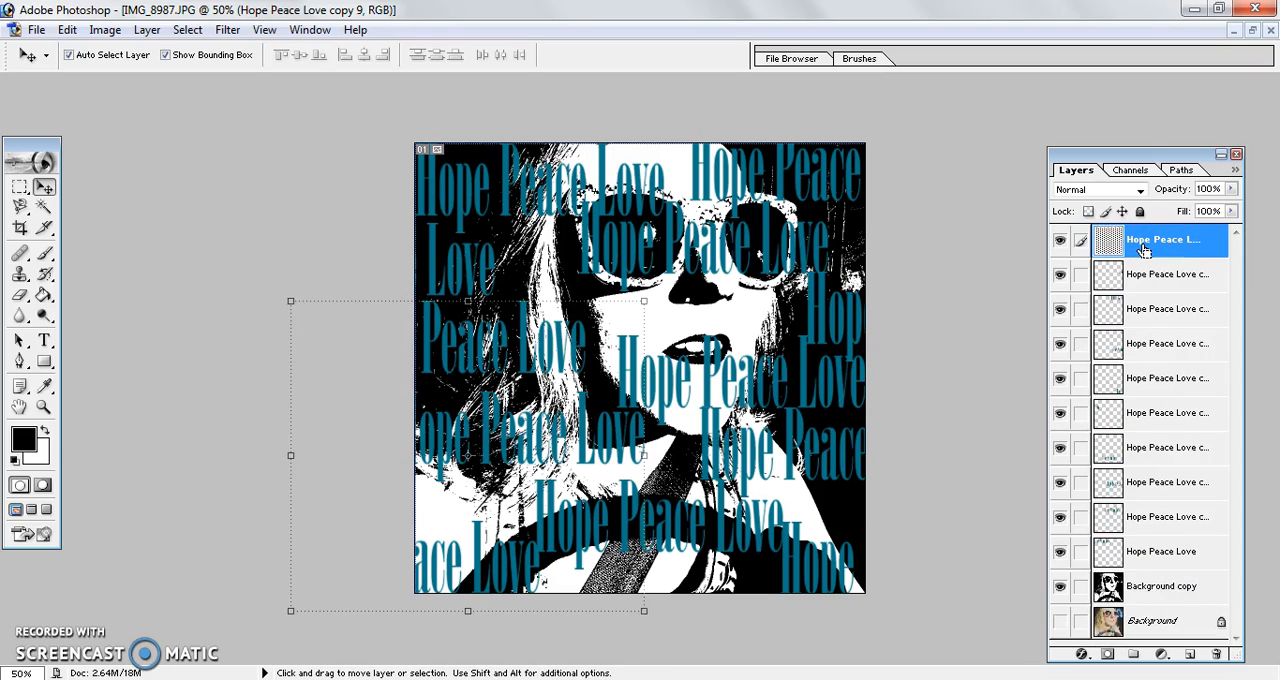
pyautogui.hotkey('ctrl', 'e')
pyautogui.hotkey('ctrl', 'e')
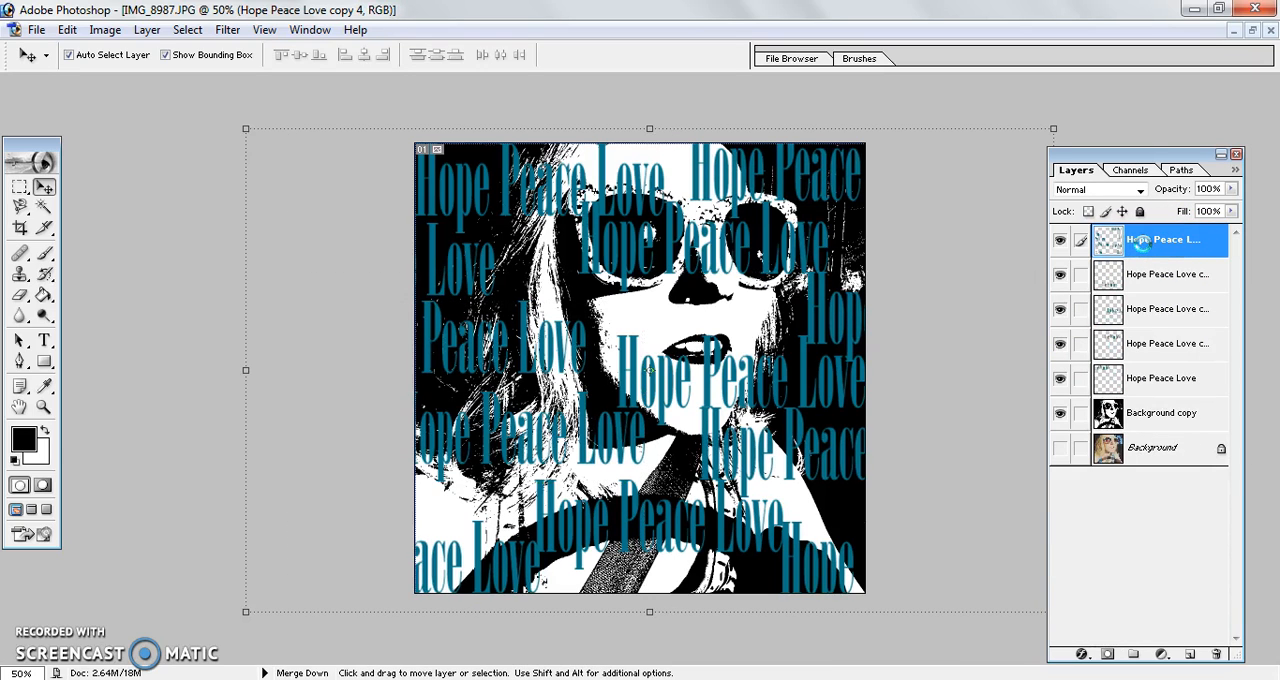
pyautogui.hotkey('ctrl', 'e')
pyautogui.hotkey('ctrl', 'e')
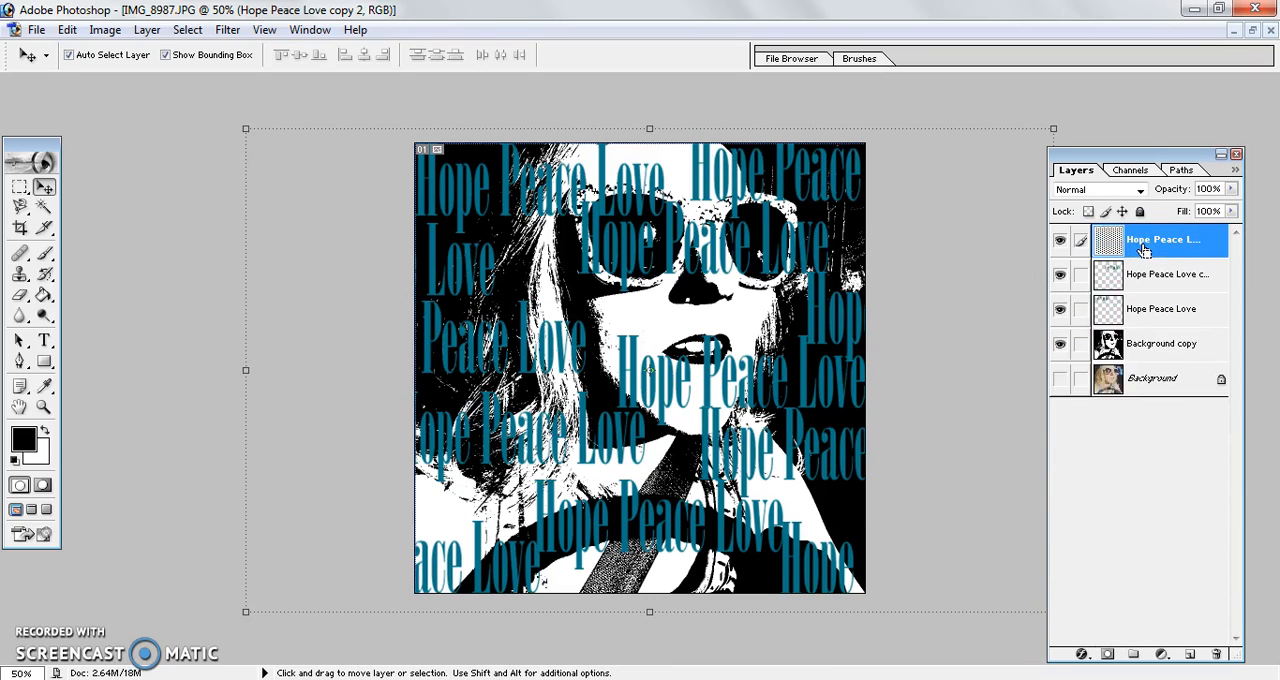
pyautogui.hotkey('ctrl', 'e')
pyautogui.hotkey('ctrl', 'e')
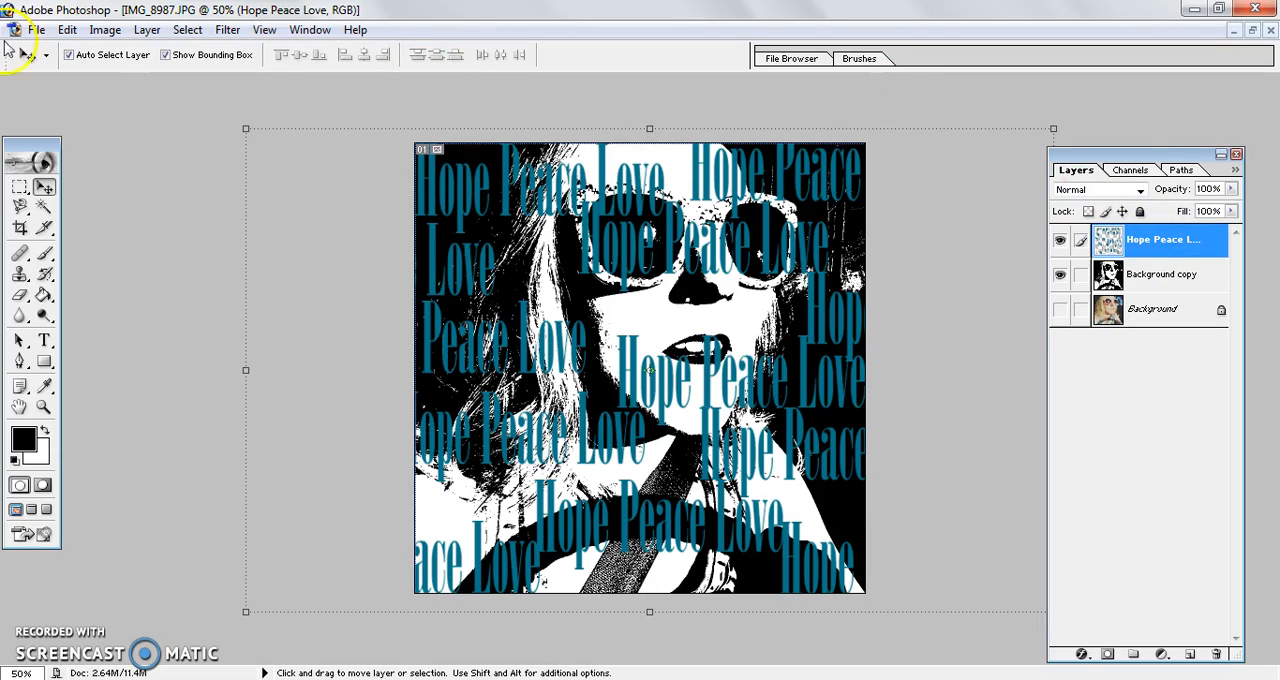
pyautogui.click(35, 30)
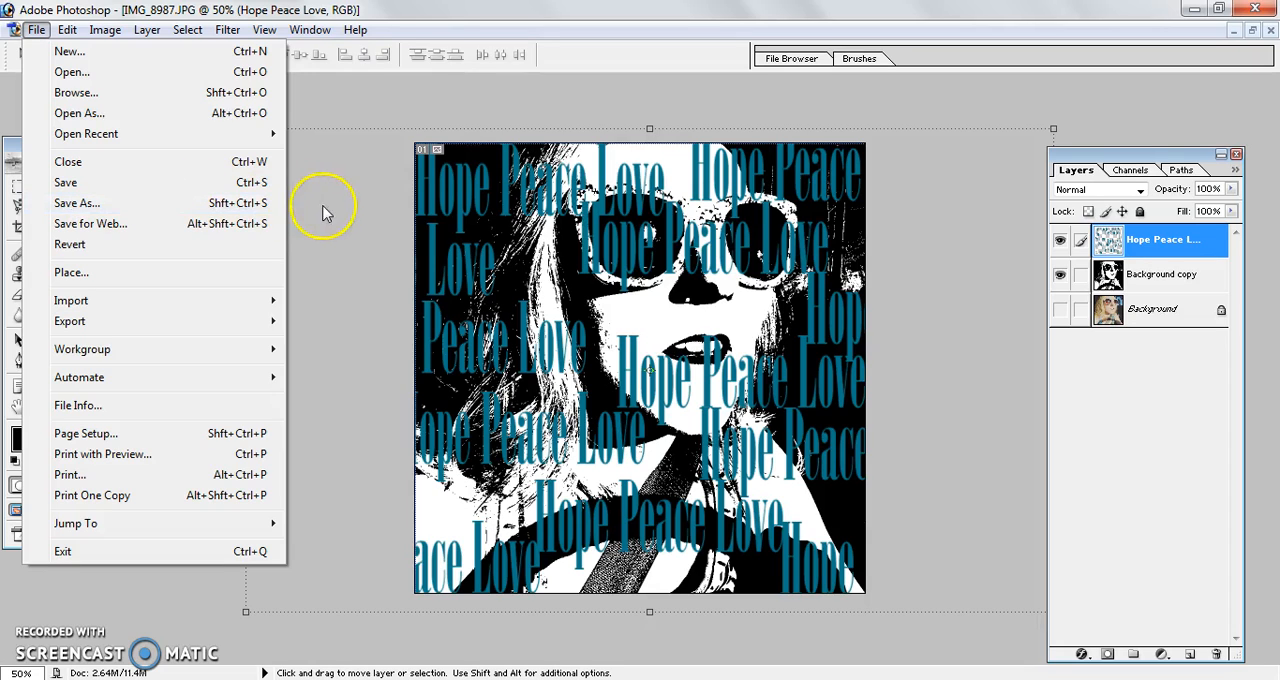
pyautogui.click(525, 103)
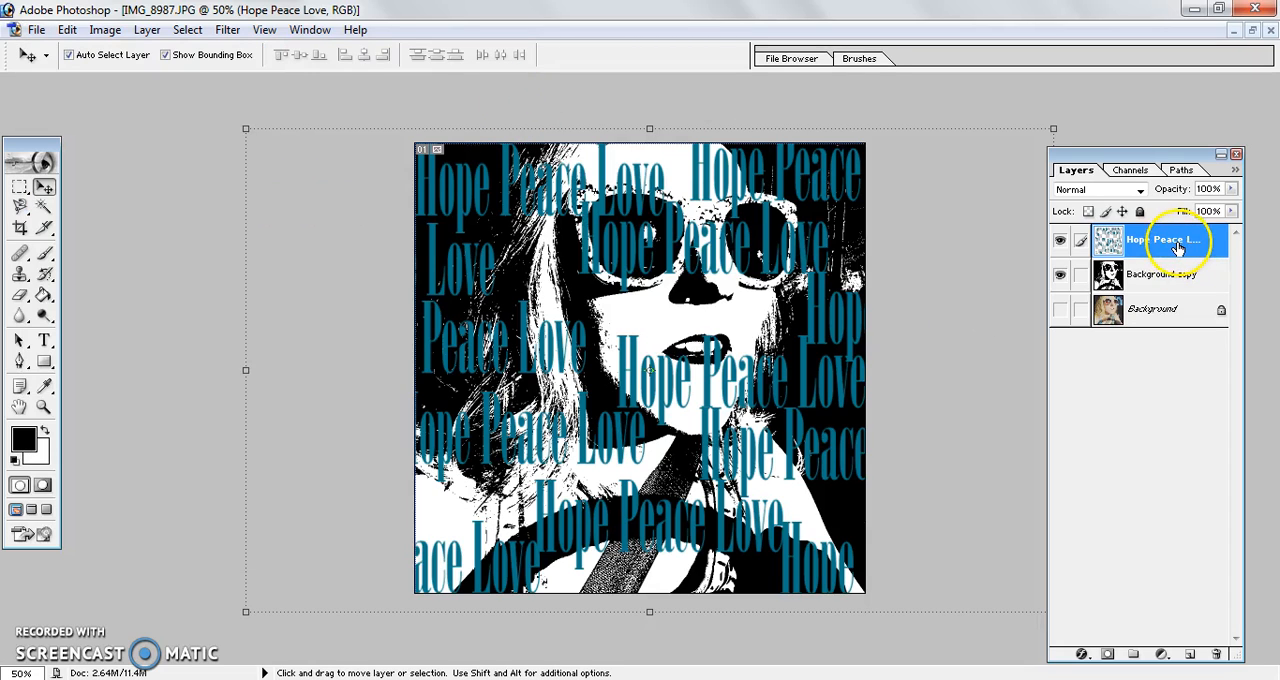
# Step: Duplicate the merged text layer, scale the copy to 84.8% width and 83.9% height, and offset it from the original text
pyautogui.moveTo(1176, 248); pyautogui.dragTo(1192, 658)
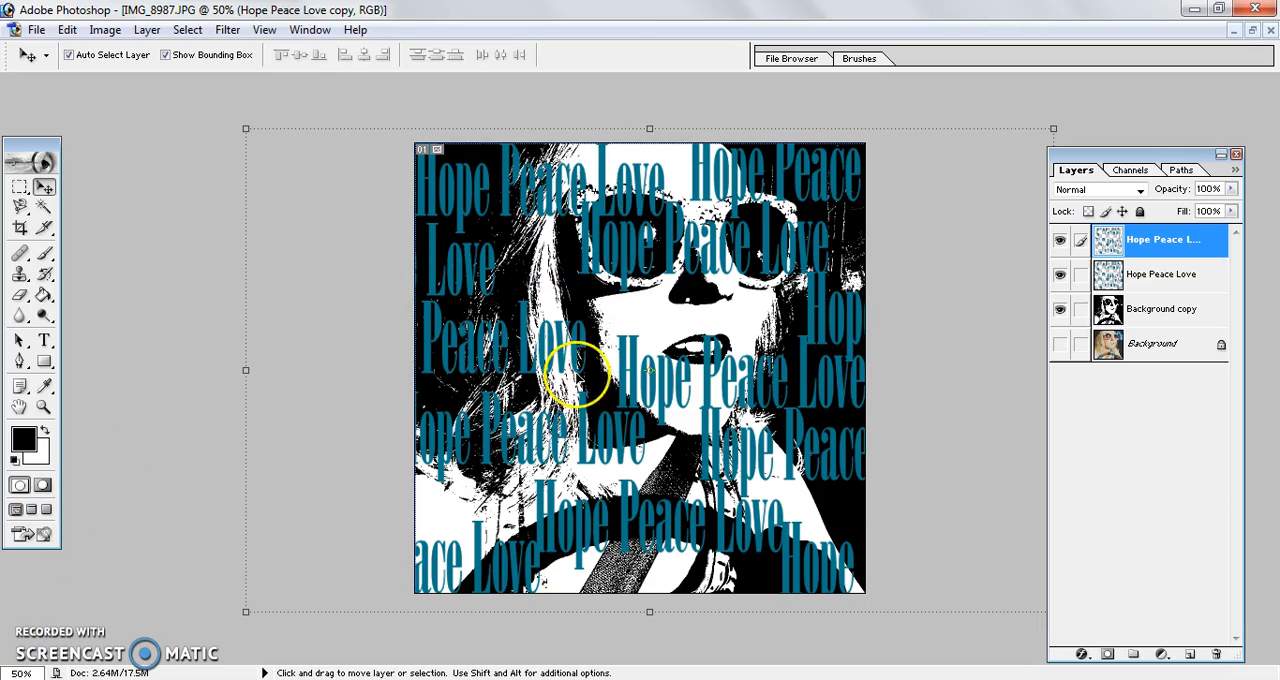
pyautogui.moveTo(466, 200); pyautogui.dragTo(592, 178)
pyautogui.moveTo(370, 113); pyautogui.dragTo(490, 187)
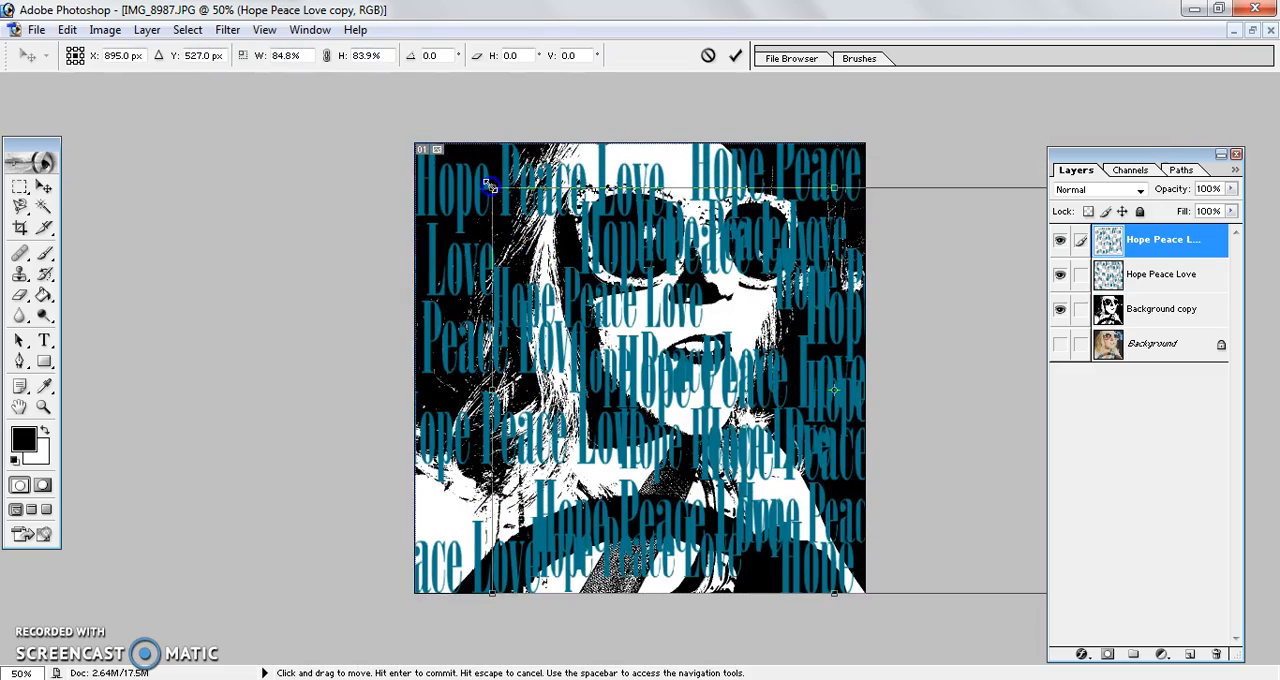
pyautogui.press('Return')
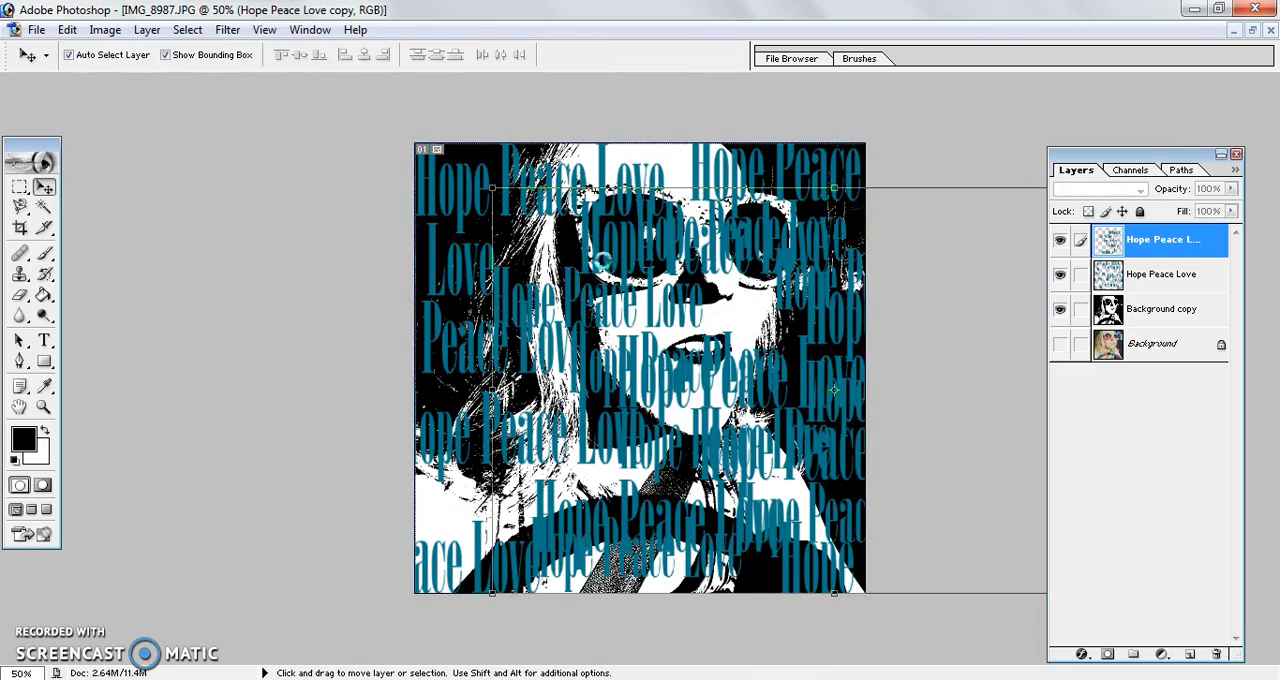
pyautogui.moveTo(580, 255); pyautogui.dragTo(538, 197)
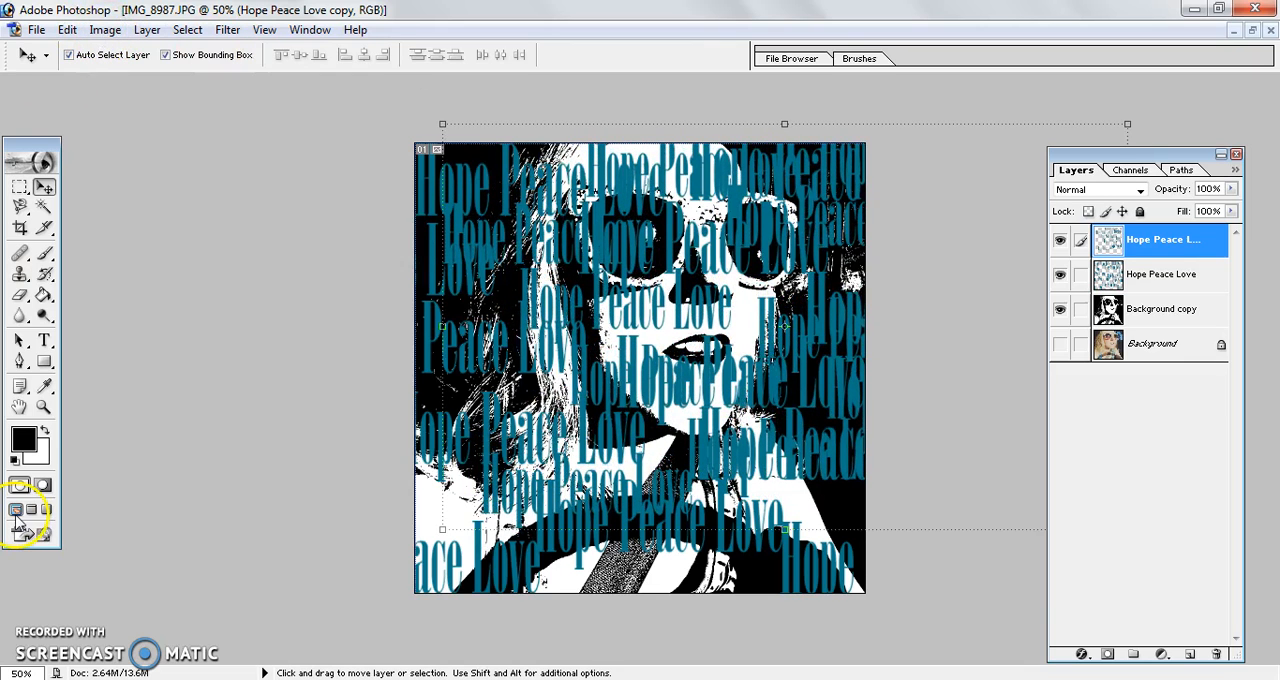
# Step: Recolor the scaled text copy to light green with Hue/Saturation, using hue -27, saturation +2 and lightness +40
pyautogui.click(105, 30)
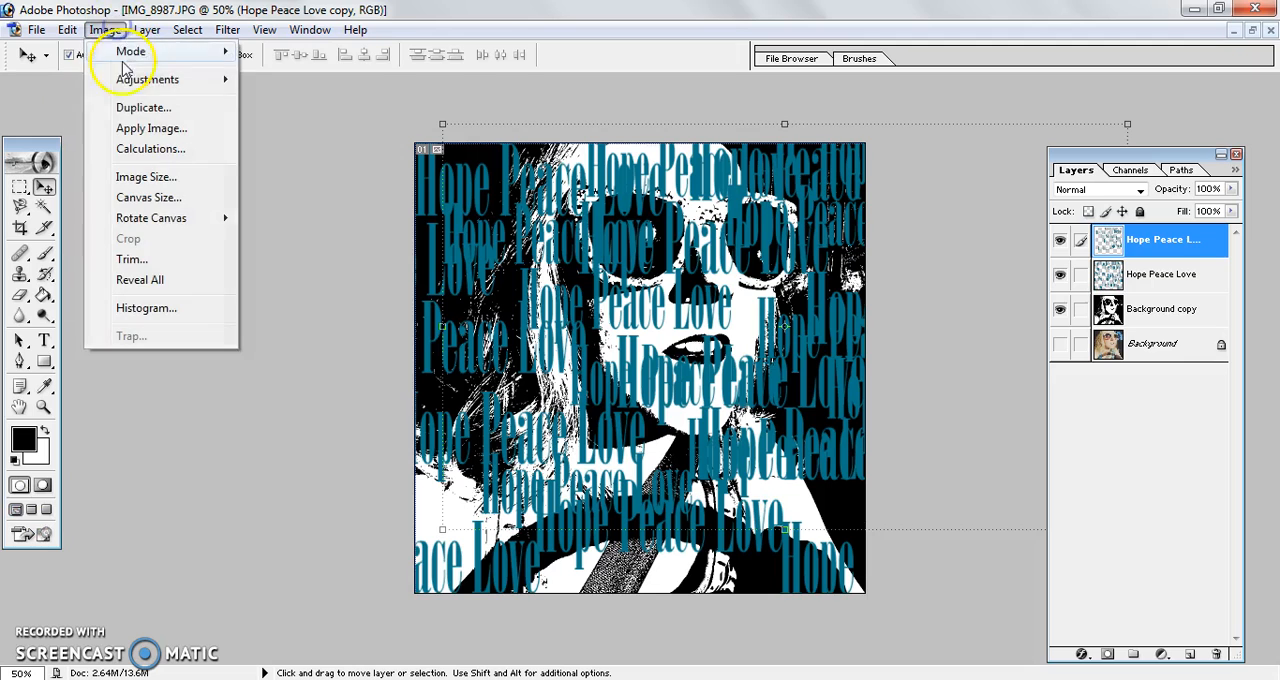
pyautogui.moveTo(205, 82)
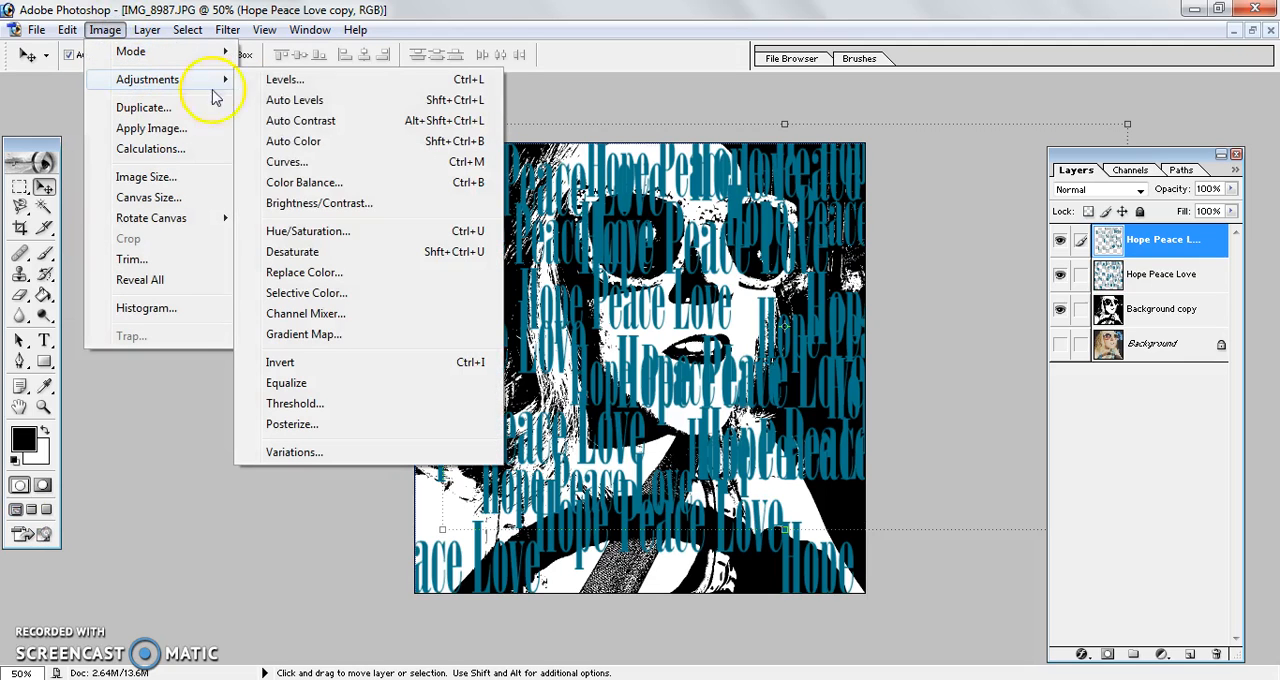
pyautogui.click(285, 234)
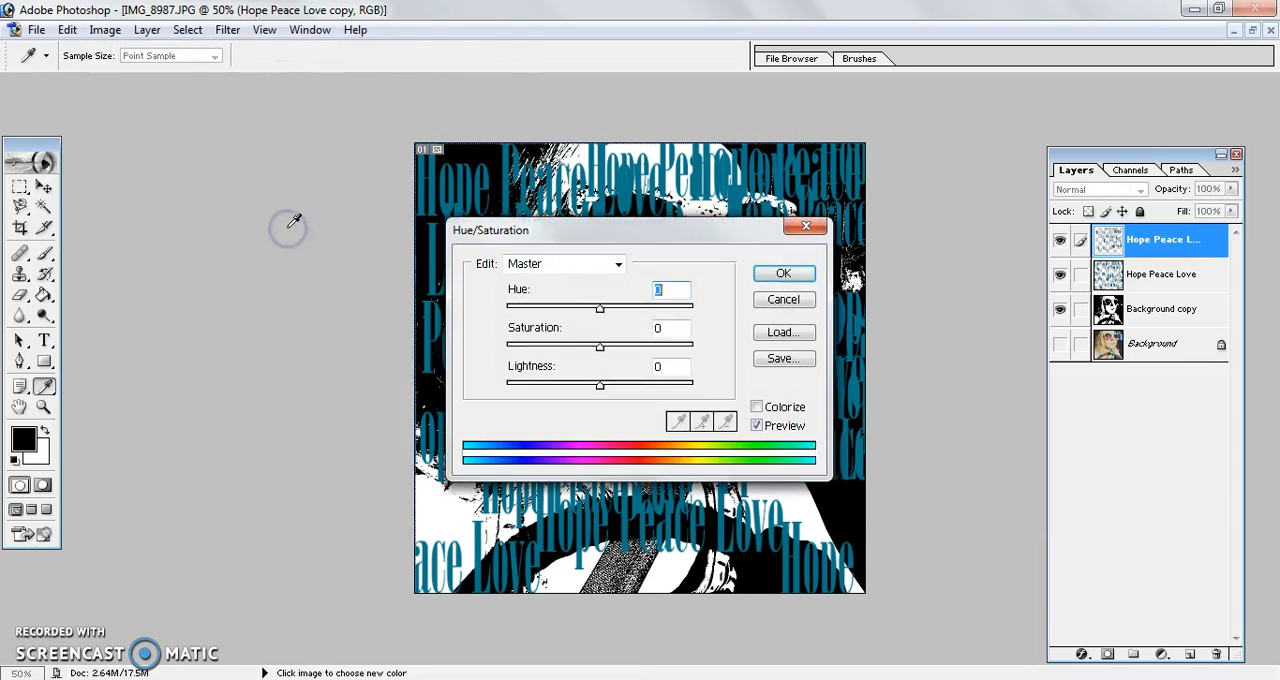
pyautogui.moveTo(688, 242); pyautogui.dragTo(366, 397)
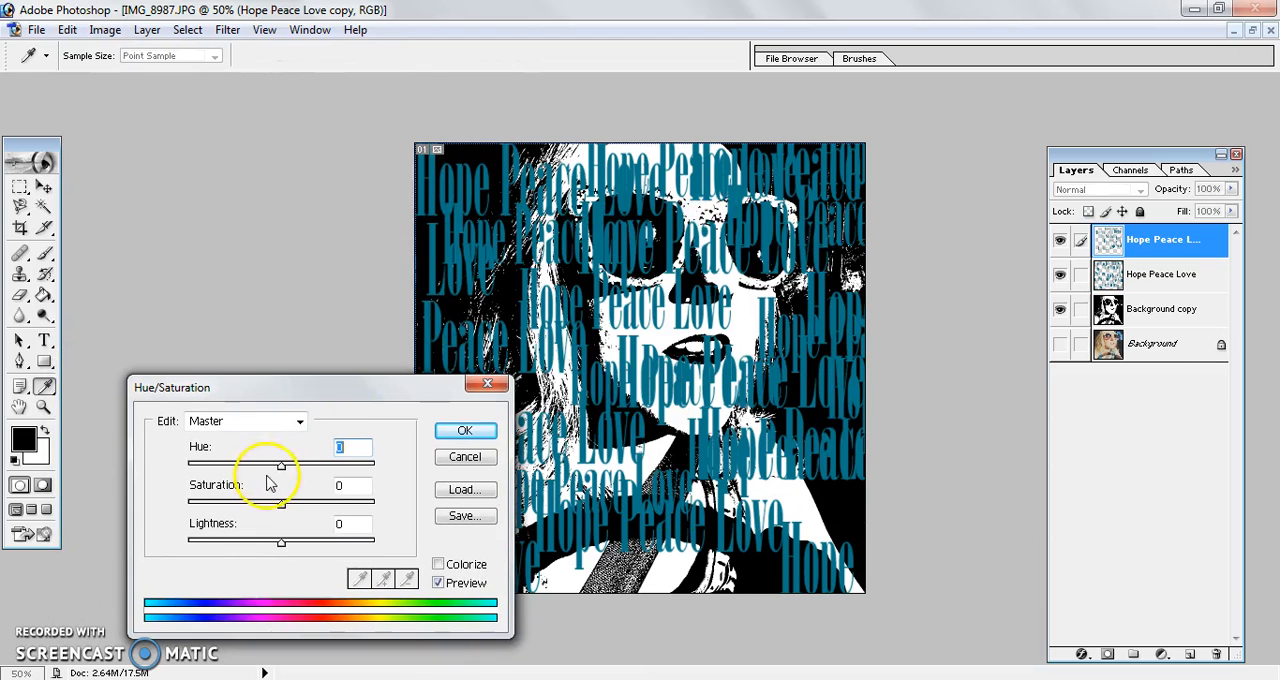
pyautogui.moveTo(283, 472); pyautogui.dragTo(253, 482)
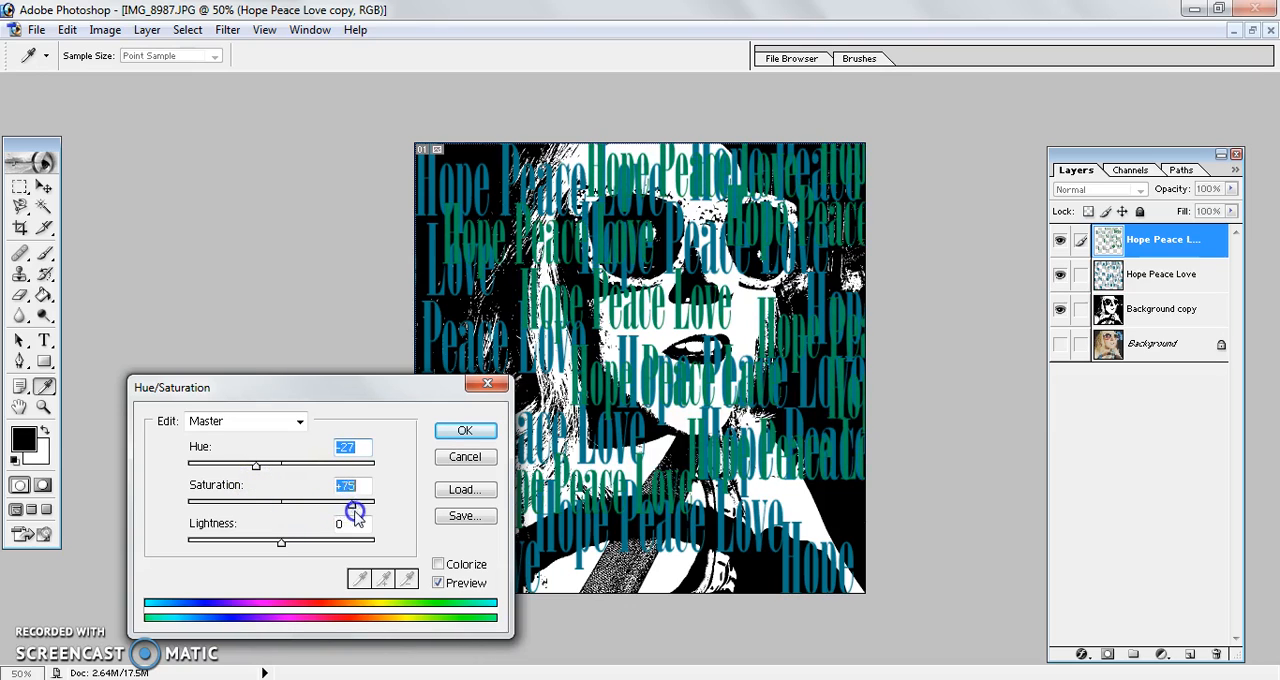
pyautogui.moveTo(273, 512); pyautogui.dragTo(319, 545)
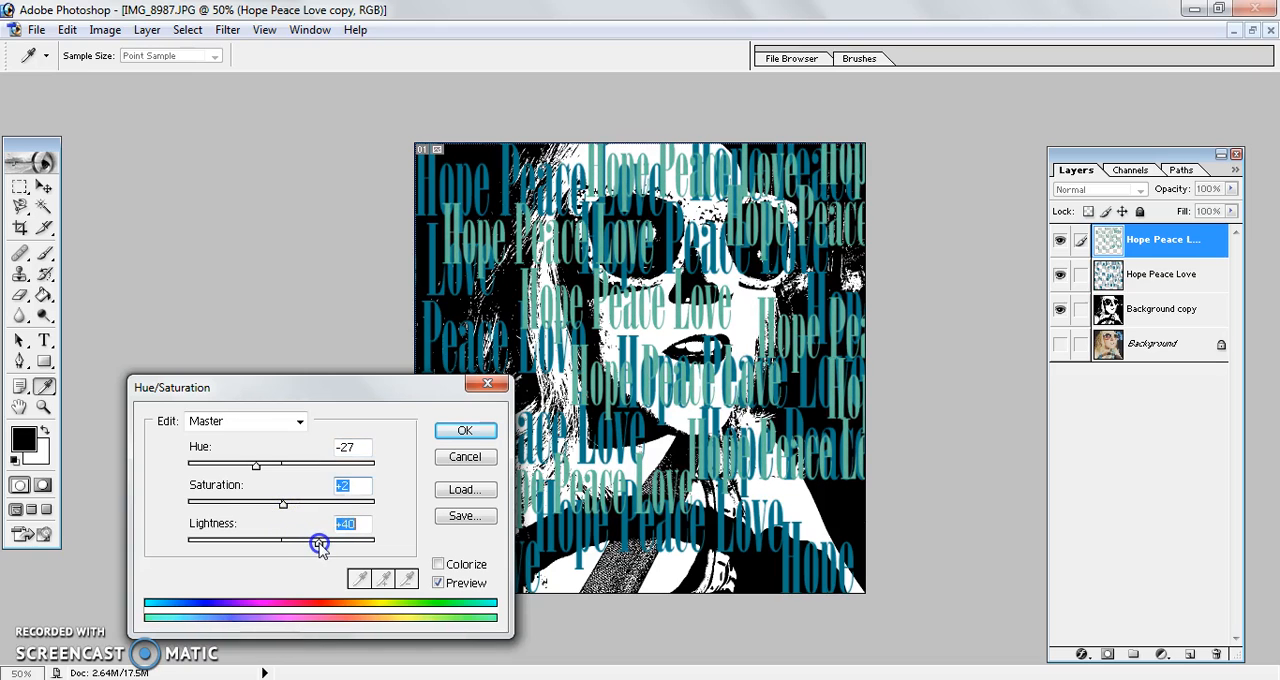
pyautogui.click(465, 430)
# Step: Reposition the light green text layer and scale it down so it covers the right side of the portrait
pyautogui.press('v')
pyautogui.moveTo(510, 245); pyautogui.dragTo(492, 397)
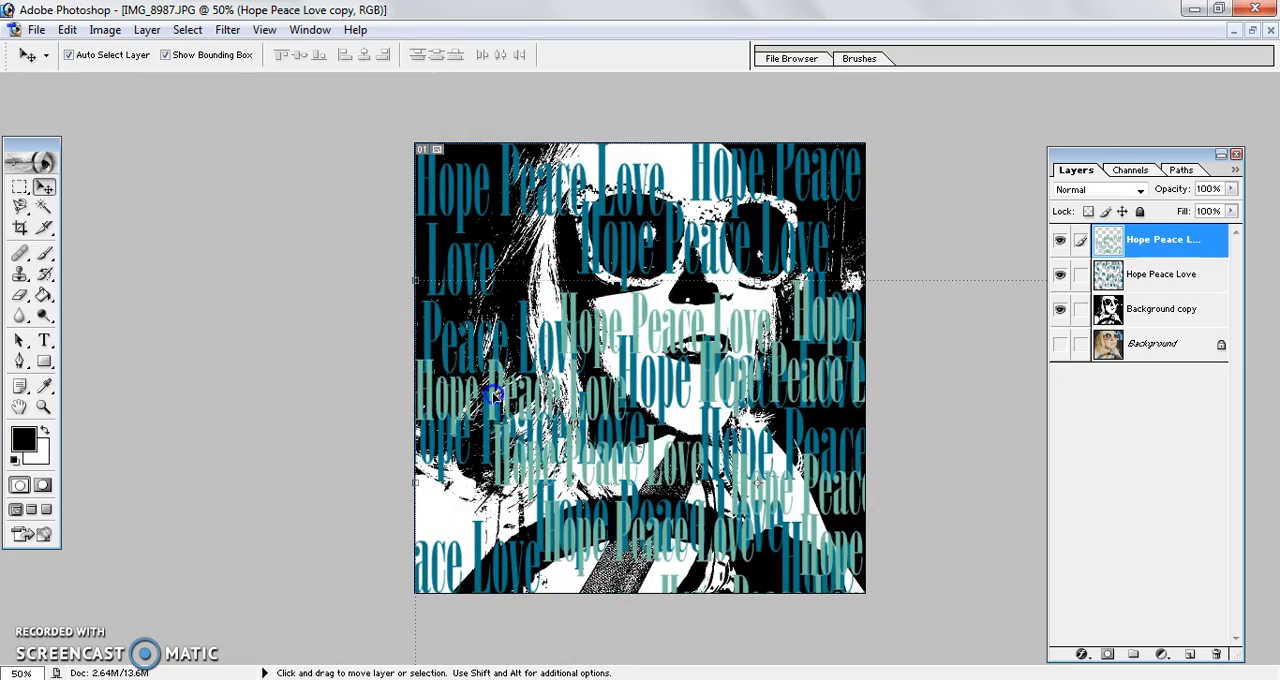
pyautogui.moveTo(414, 279); pyautogui.dragTo(757, 210)
pyautogui.press('Return')
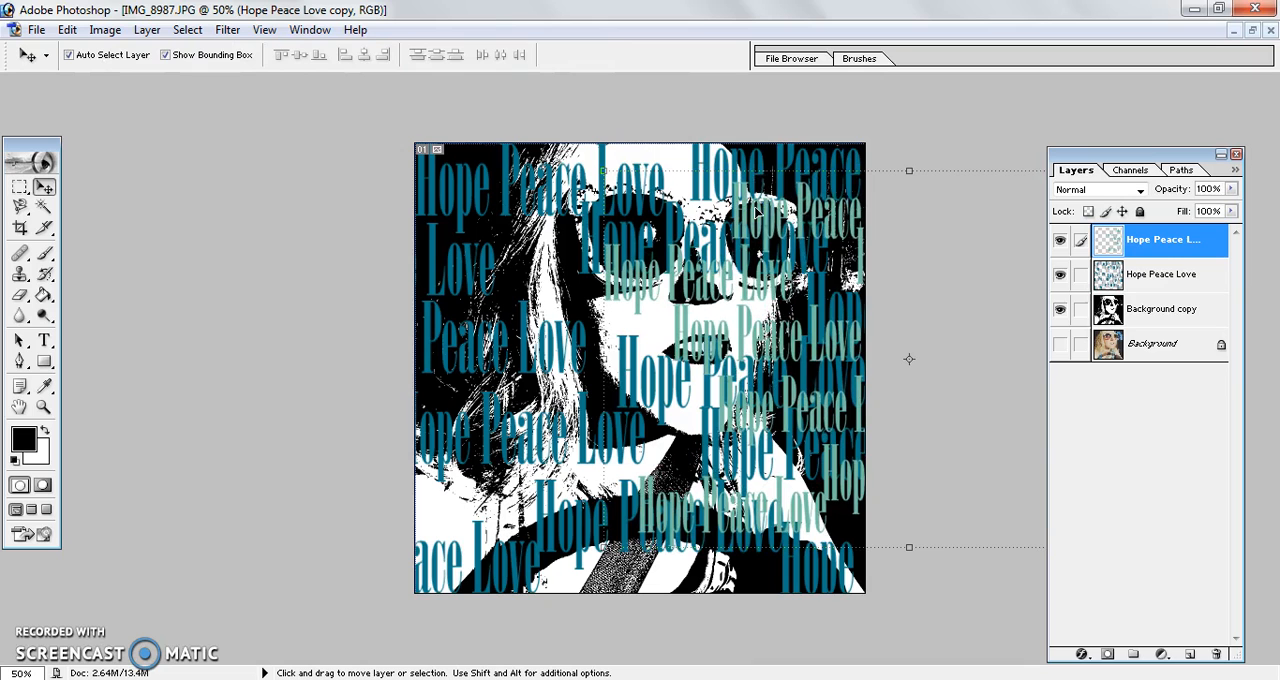
# Step: Duplicate the light green text layer twice, placing one copy over the portrait's left side and the other across its upper half
pyautogui.moveTo(1150, 245); pyautogui.dragTo(1189, 653)
pyautogui.moveTo(800, 215); pyautogui.dragTo(414, 229)
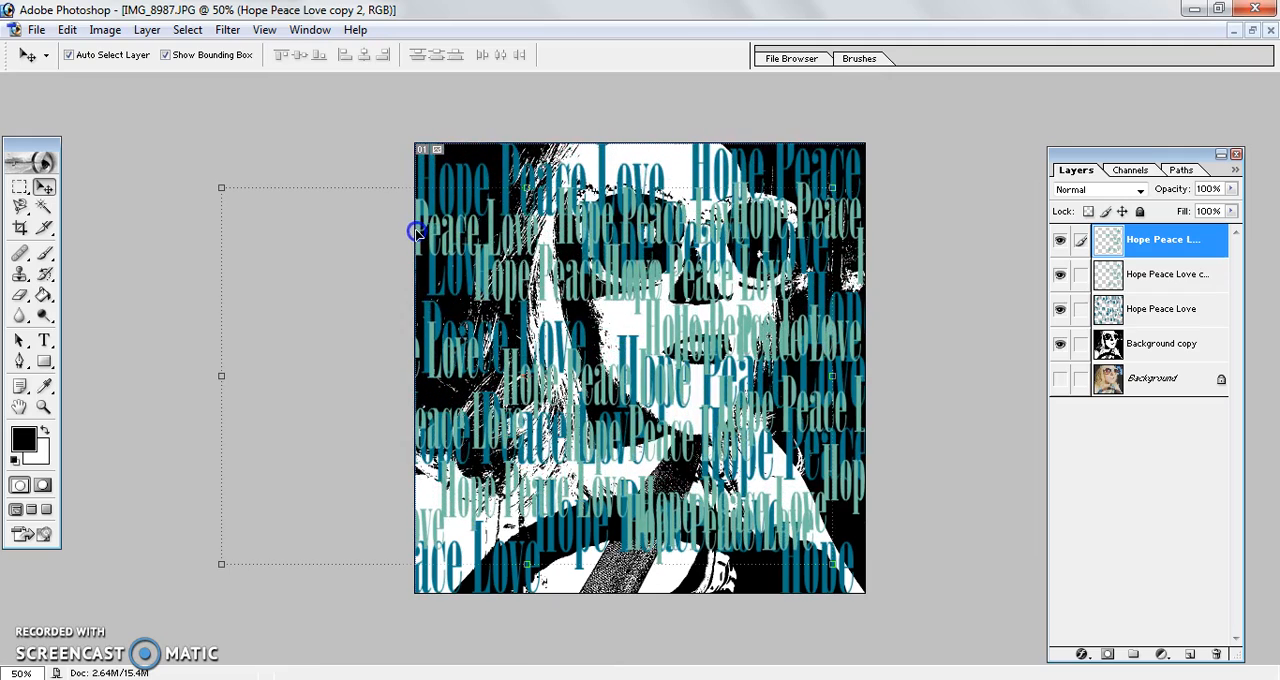
pyautogui.click(1180, 240)
pyautogui.moveTo(1180, 240); pyautogui.dragTo(1191, 652)
pyautogui.moveTo(693, 383); pyautogui.dragTo(701, 87)
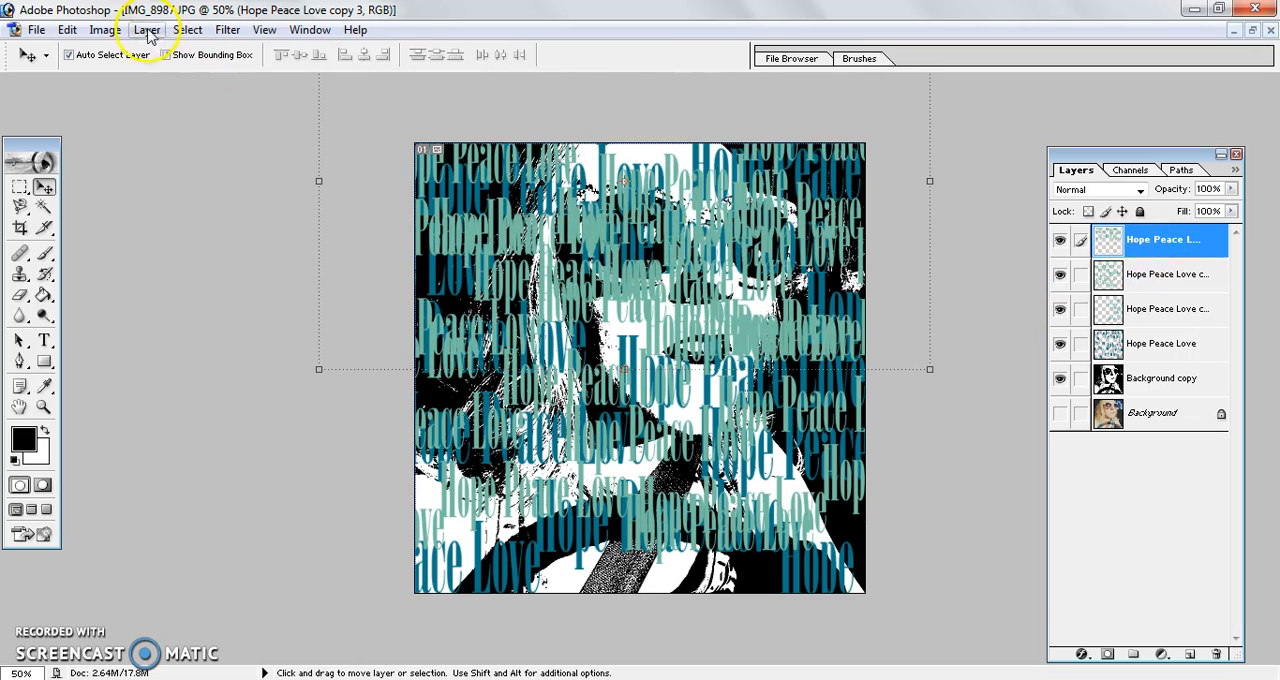
# Step: Recolor the topmost text copy to a darker green with Hue/Saturation, using hue -39 and lightness -30
pyautogui.click(105, 29)
pyautogui.moveTo(126, 80)
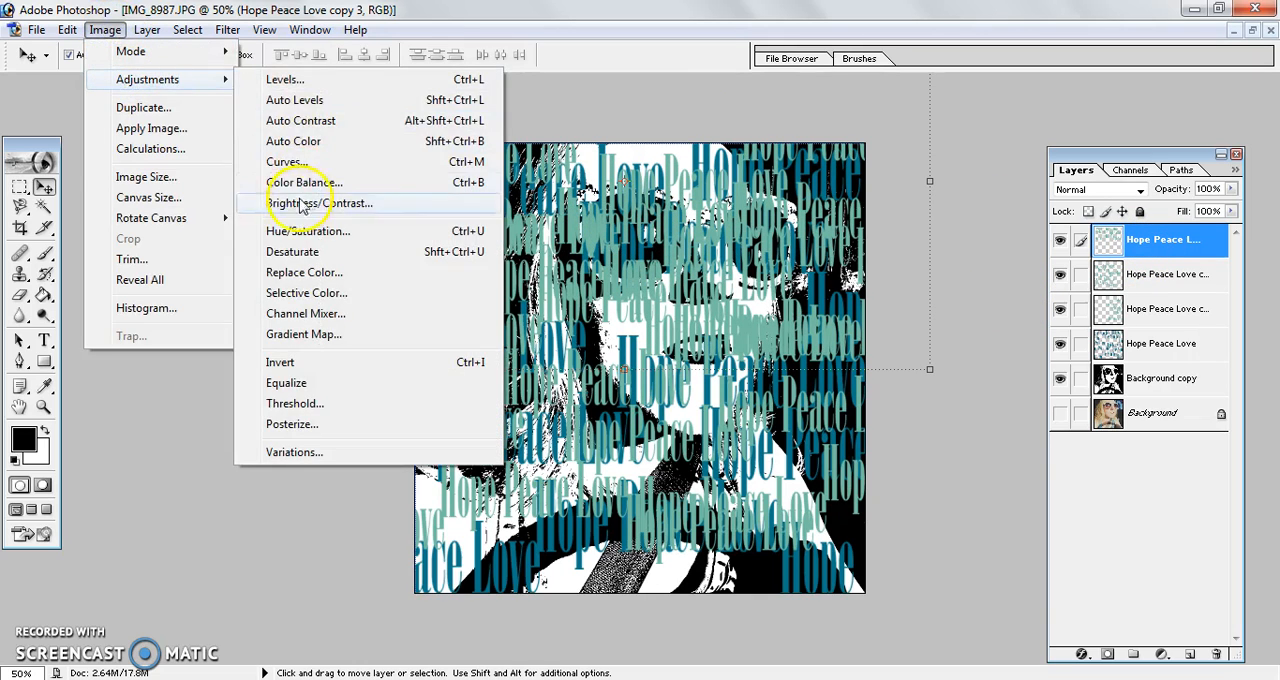
pyautogui.click(290, 234)
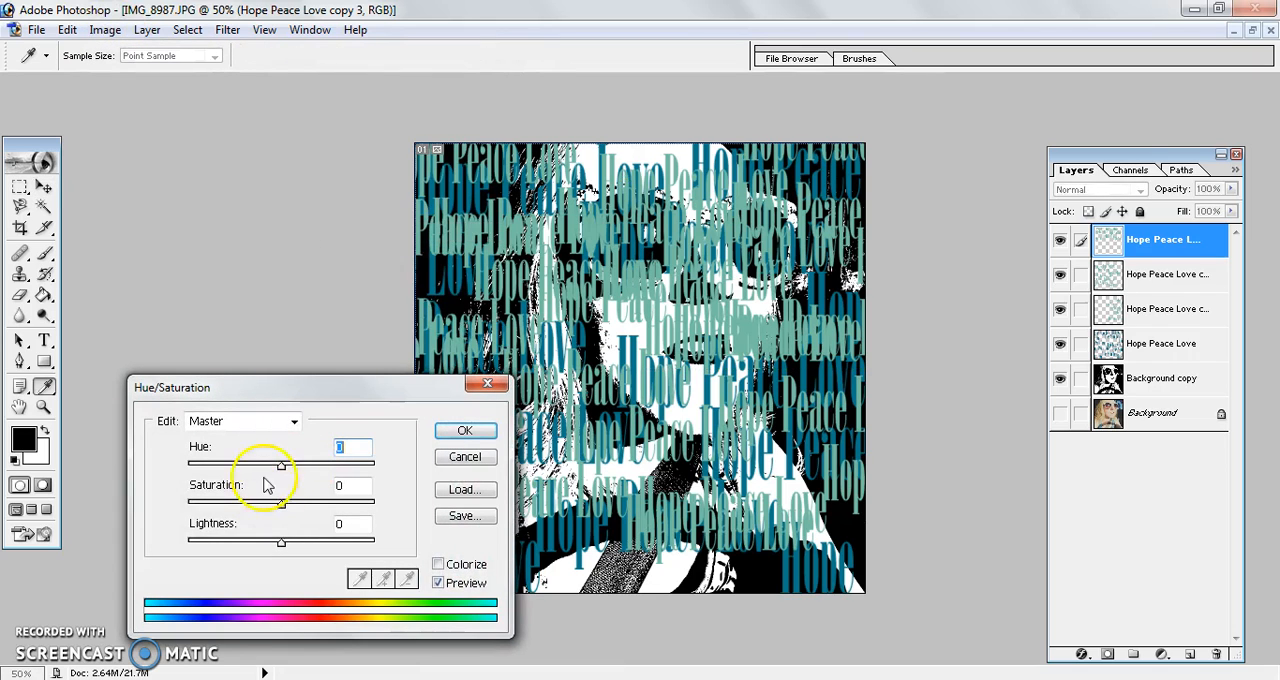
pyautogui.moveTo(281, 471); pyautogui.dragTo(246, 472)
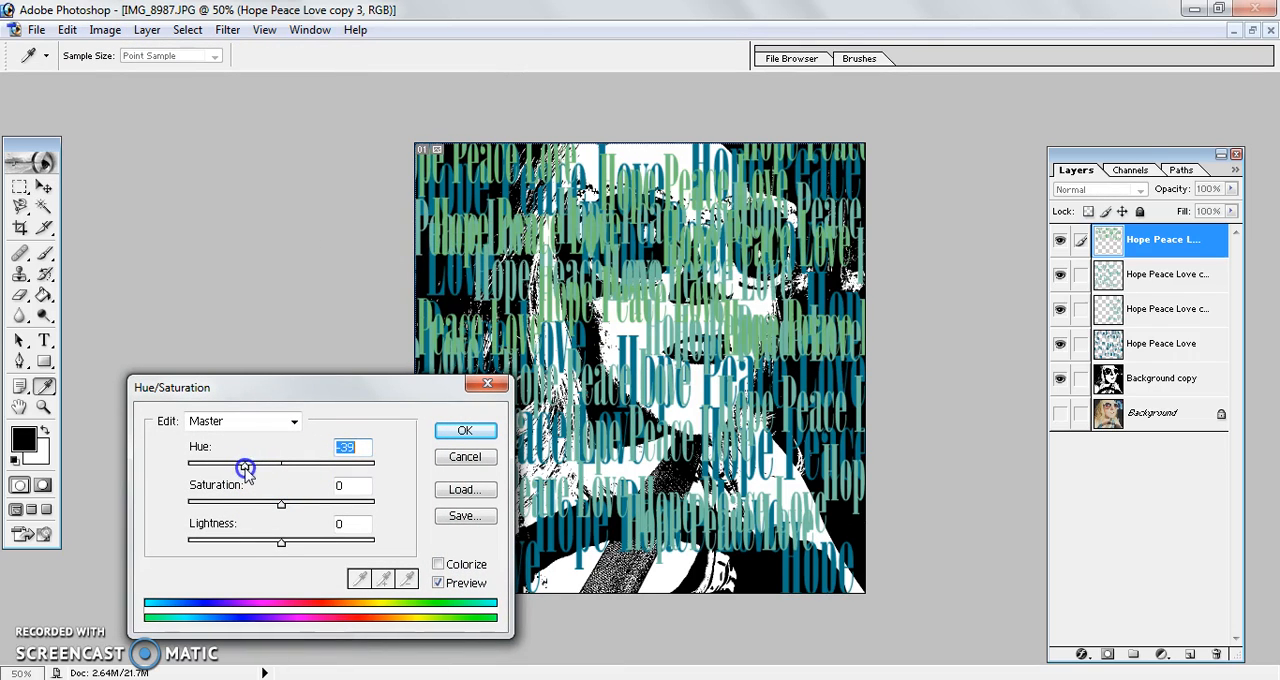
pyautogui.moveTo(280, 543); pyautogui.dragTo(257, 545)
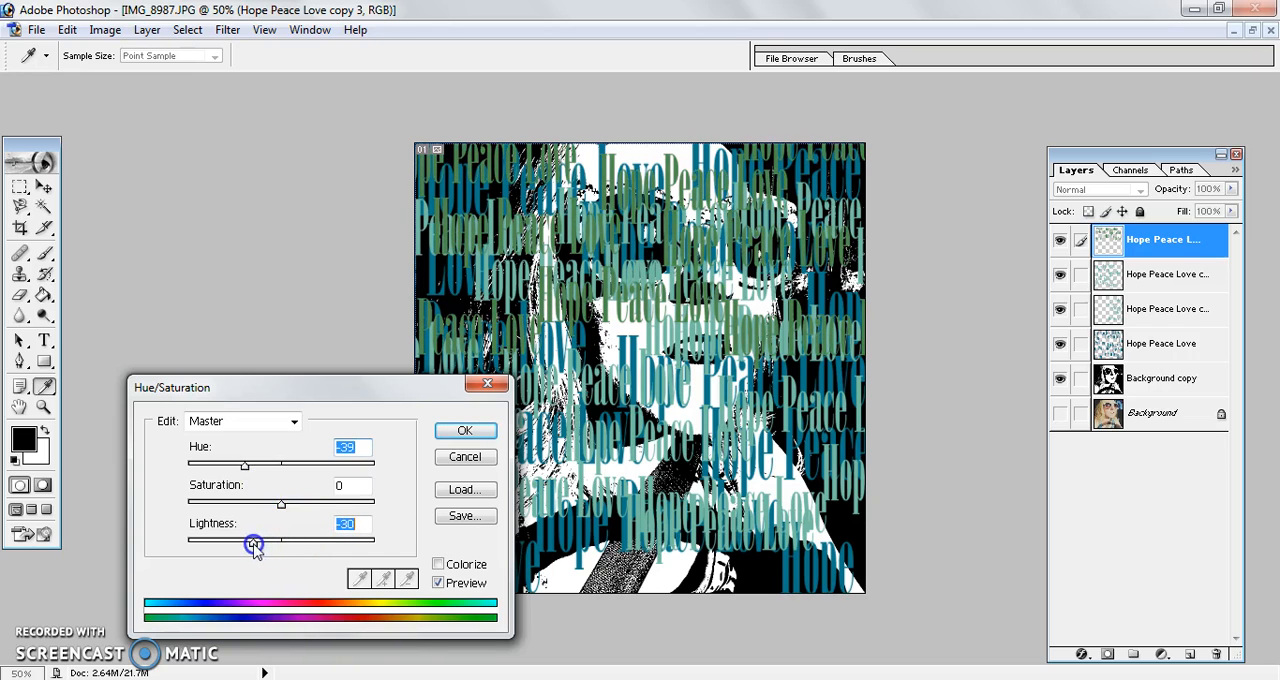
pyautogui.click(463, 432)
pyautogui.press('v')
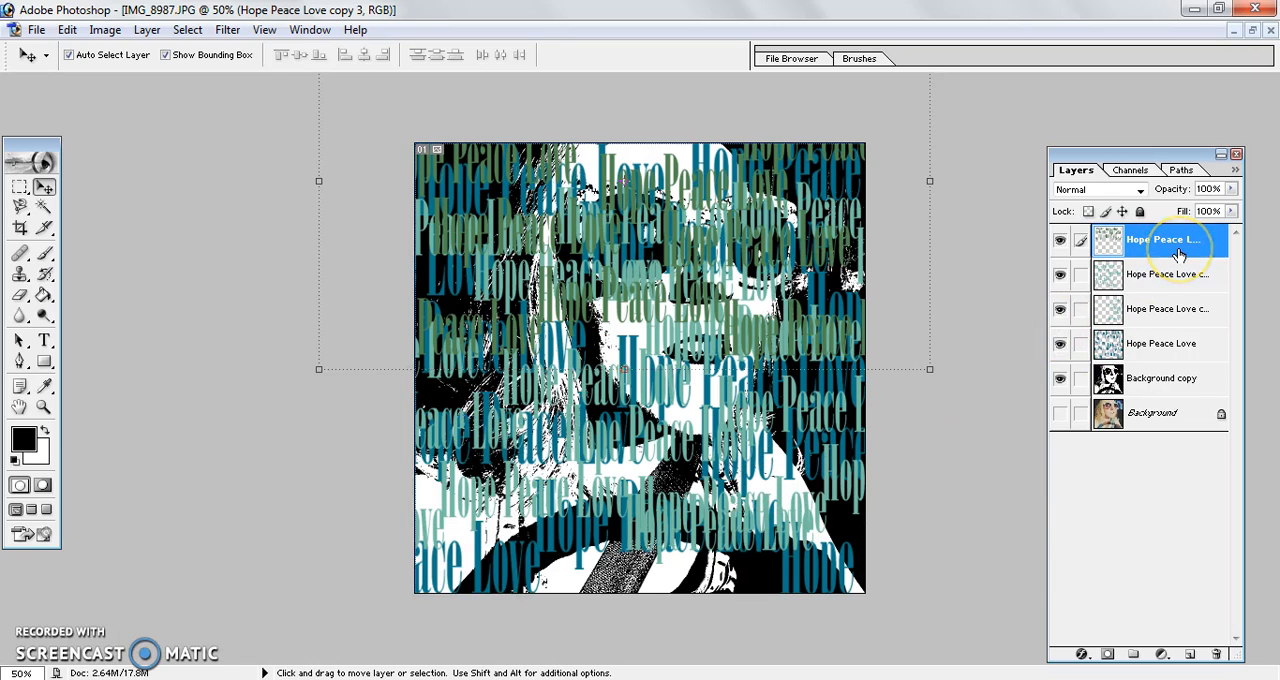
# Step: Duplicate the dark green text layer onto the portrait's lower half, and merge all the text layers into one
pyautogui.moveTo(1178, 255); pyautogui.dragTo(1193, 654)
pyautogui.moveTo(722, 262); pyautogui.dragTo(742, 558)
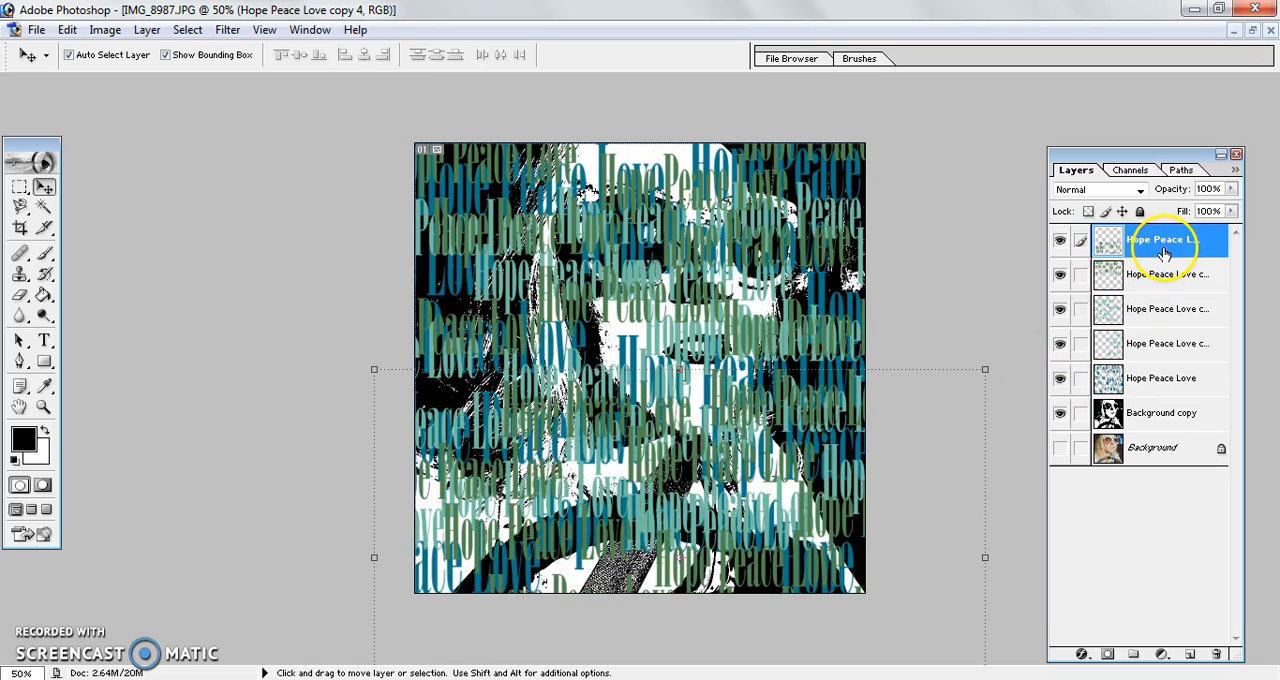
pyautogui.hotkey('ctrl', 'e')
pyautogui.hotkey('ctrl', 'e')
pyautogui.hotkey('ctrl', 'e')
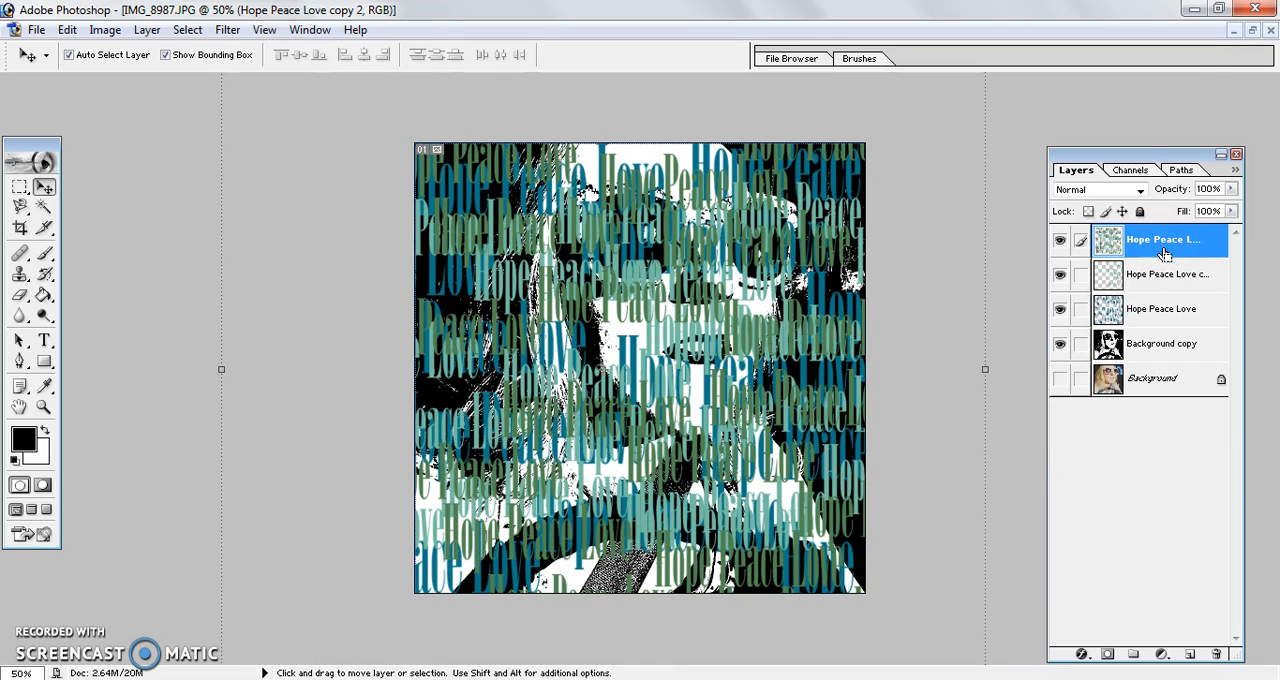
pyautogui.hotkey('ctrl', 'e')
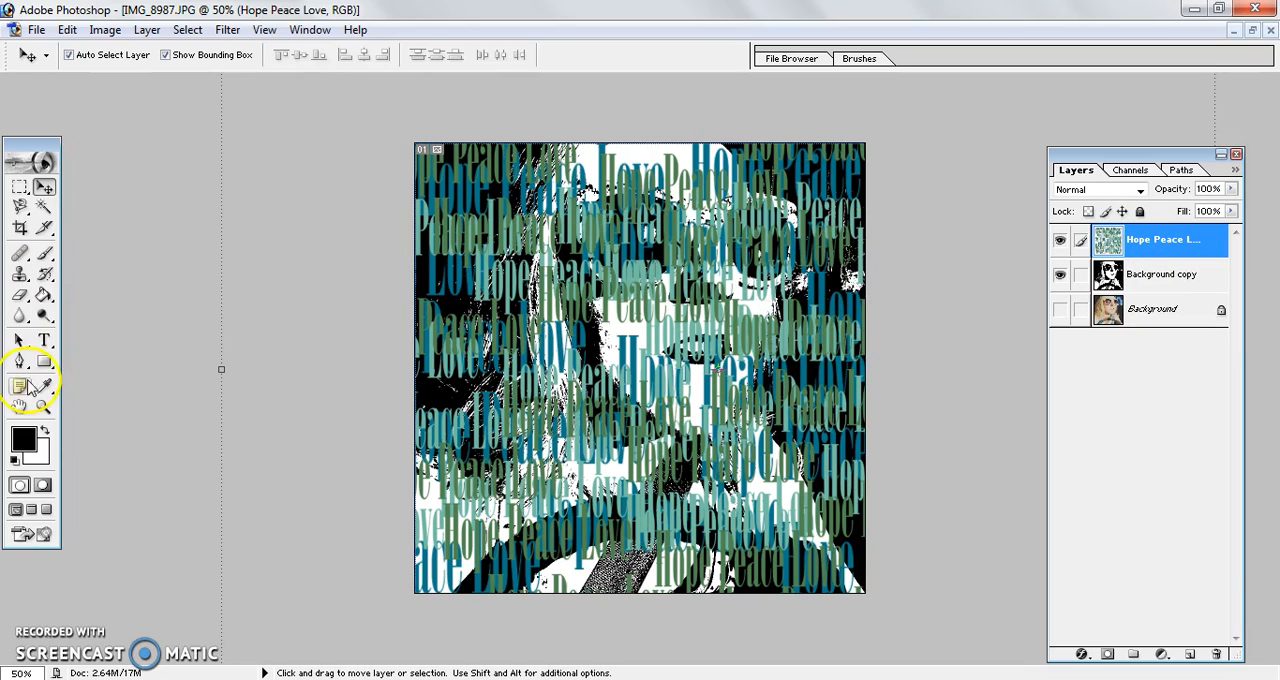
# Step: Create a paragraph text box across the image's upper half and hide all the layers beneath it
pyautogui.click(44, 340)
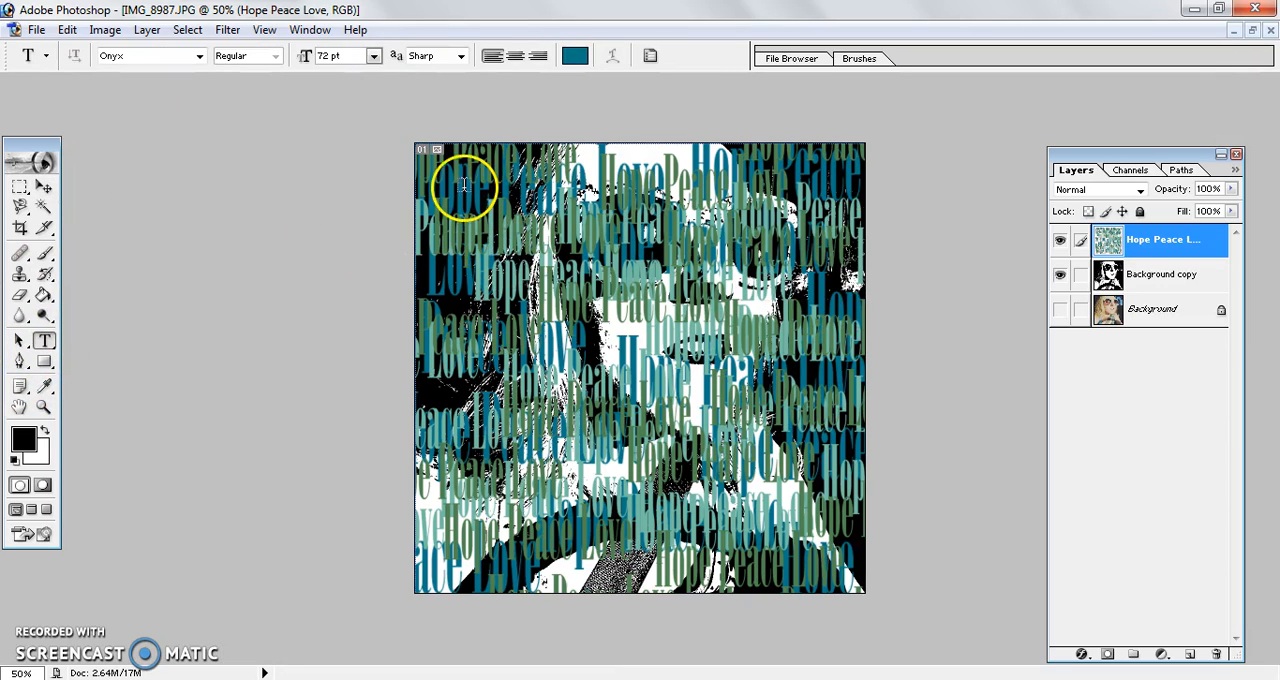
pyautogui.moveTo(441, 174); pyautogui.dragTo(593, 268)
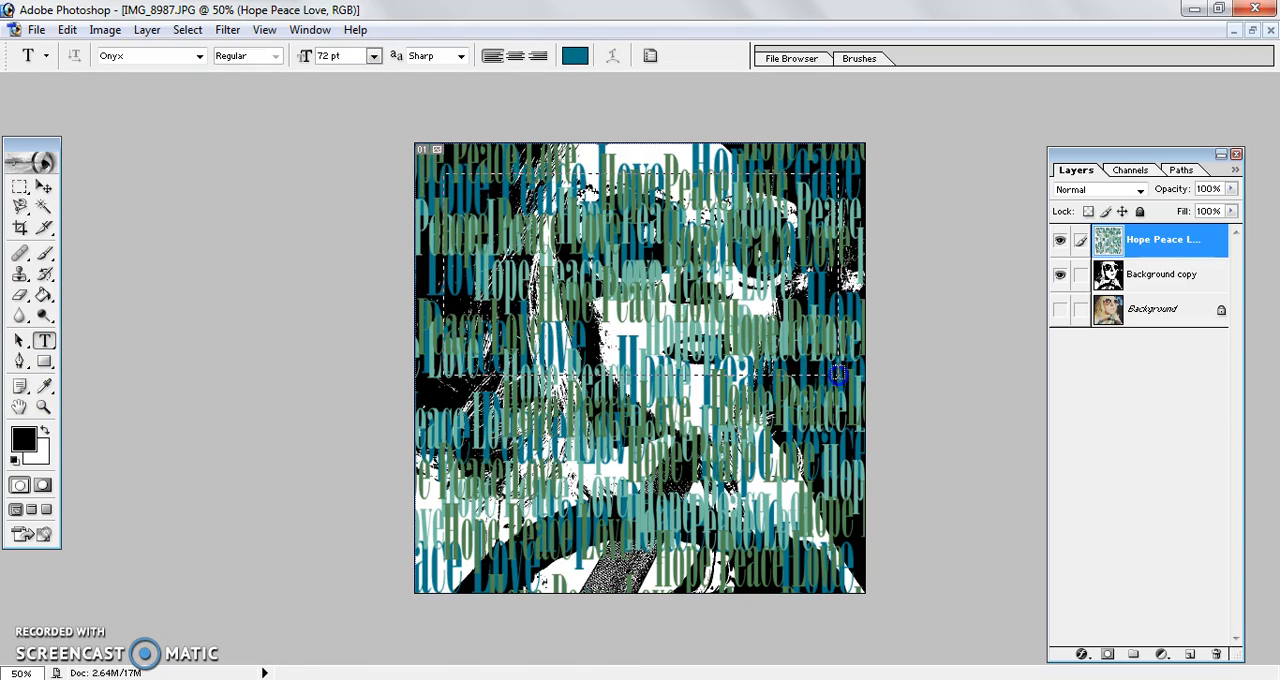
pyautogui.moveTo(838, 374); pyautogui.dragTo(838, 374)
pyautogui.click(1060, 274)
pyautogui.click(1062, 312)
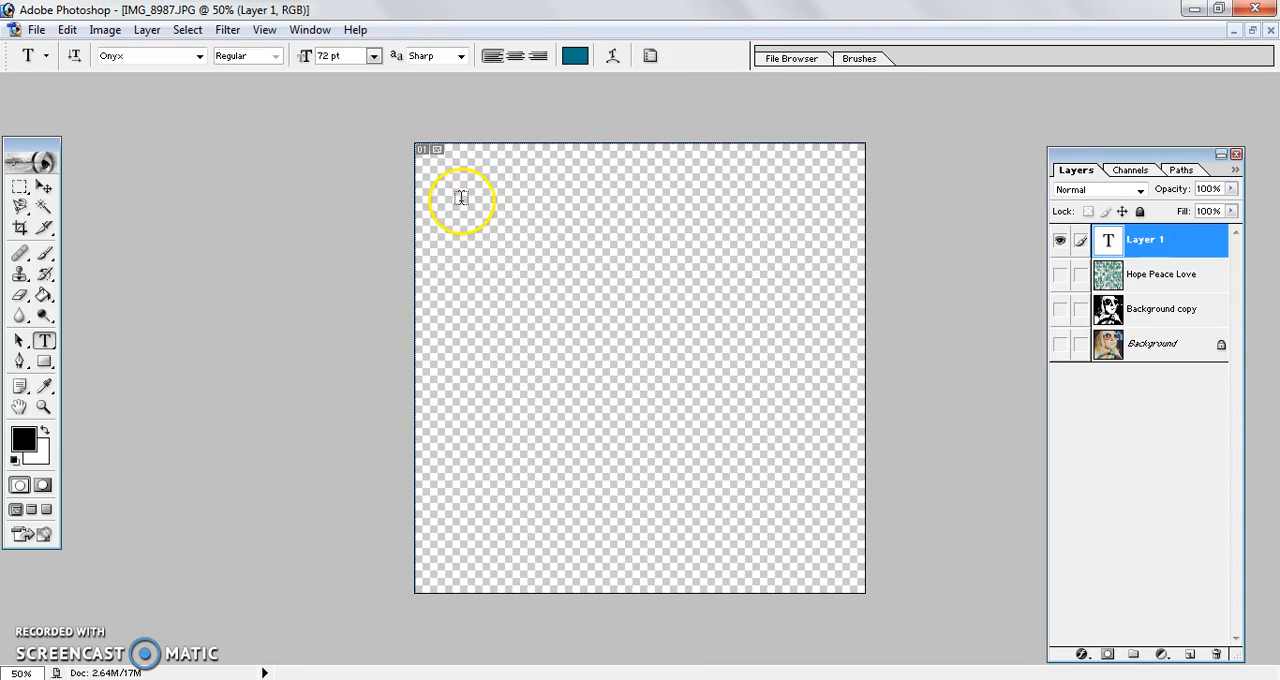
# Step: Reopen the empty text layer for editing and set its text color to bright purple
pyautogui.doubleClick(1108, 240)
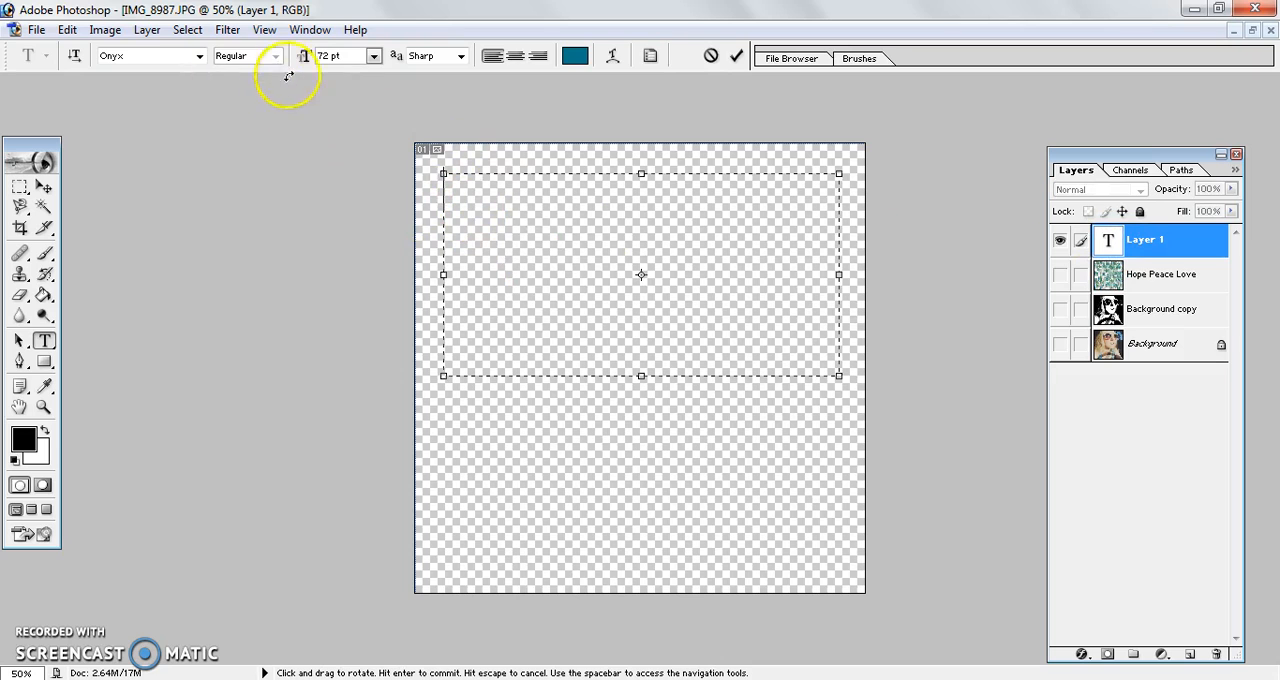
pyautogui.click(573, 55)
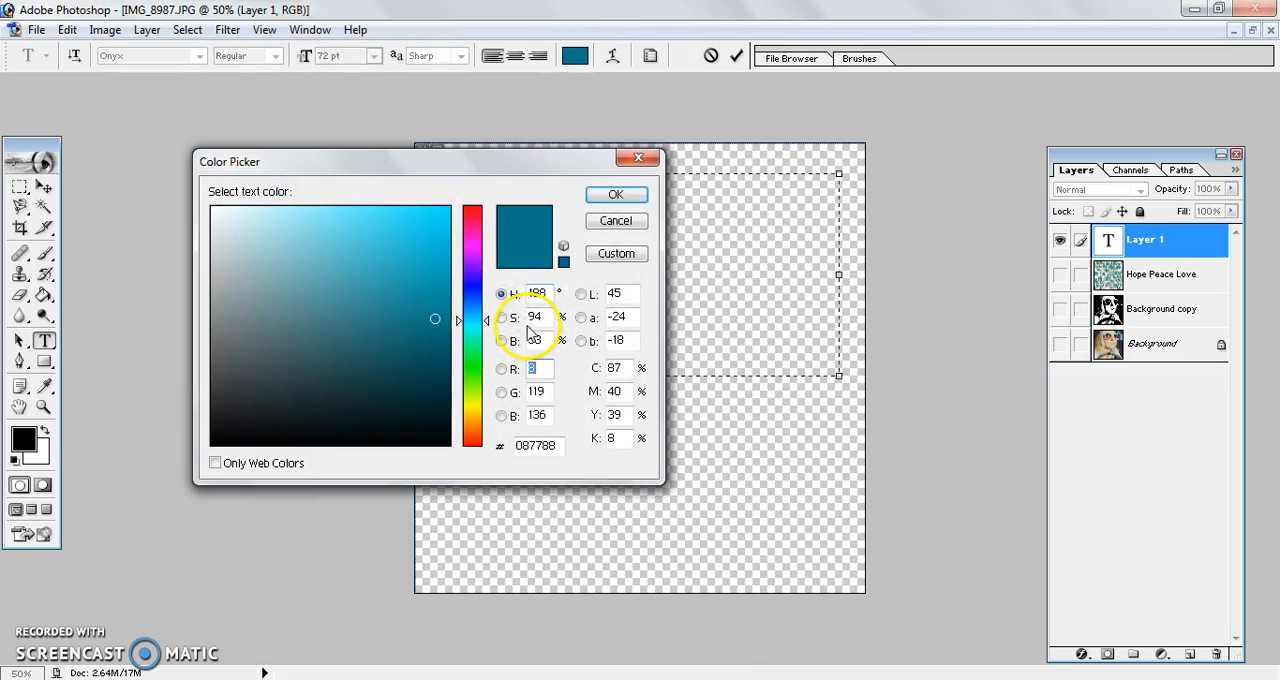
pyautogui.click(473, 271)
pyautogui.moveTo(473, 280); pyautogui.dragTo(476, 262)
pyautogui.moveTo(406, 224); pyautogui.dragTo(397, 212)
pyautogui.click(644, 195)
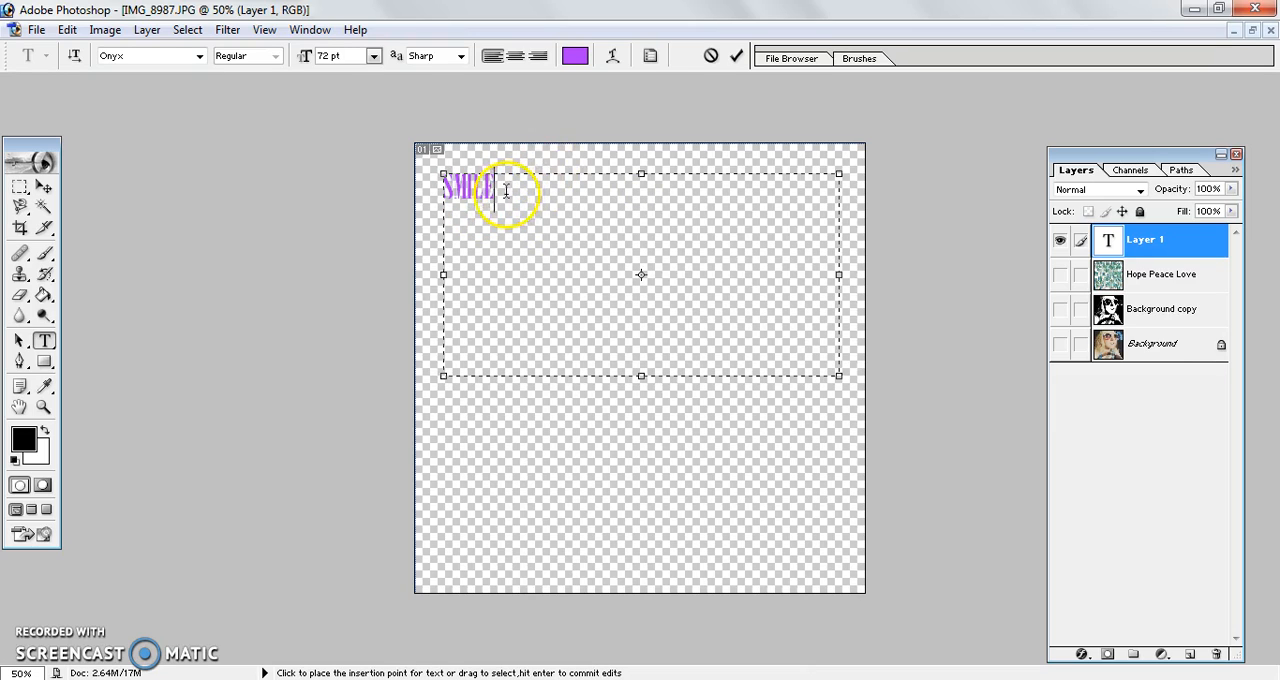
# Step: Repeat the purple word SMILE until the text reads SMILE SMILE SMILE SMILE, and commit the text
pyautogui.moveTo(495, 193); pyautogui.dragTo(443, 189)
pyautogui.hotkey('ctrl', 'c')
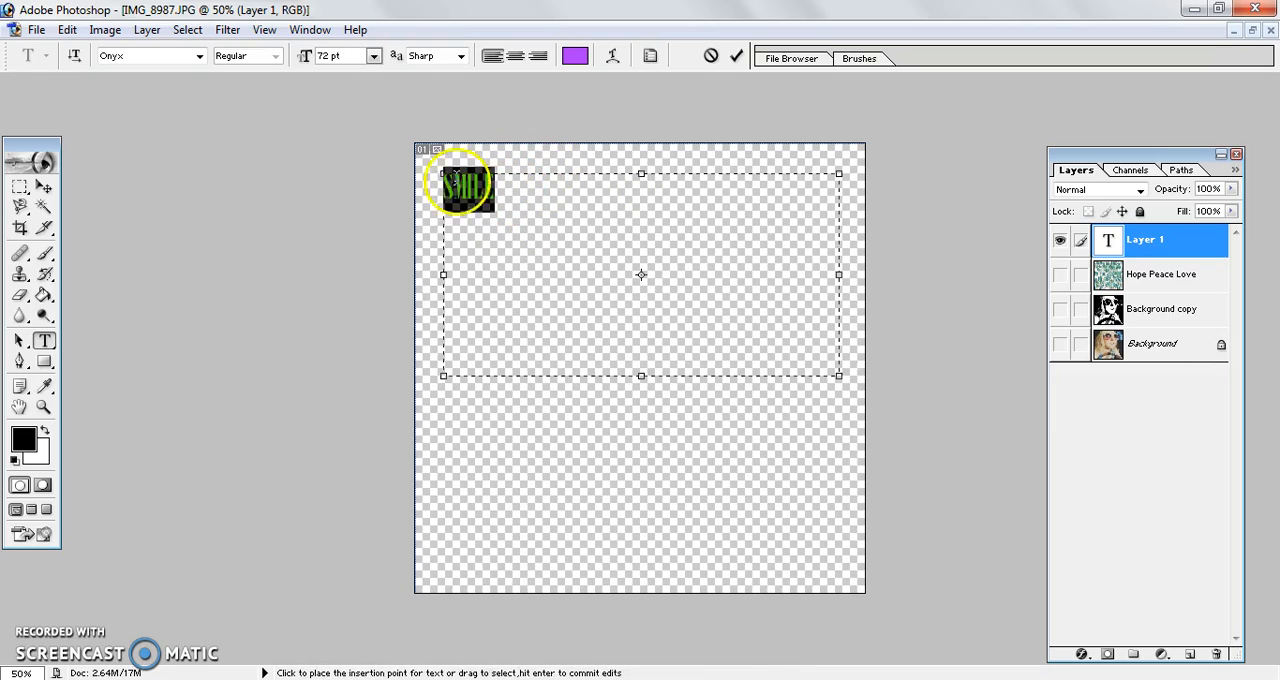
pyautogui.click(522, 186)
pyautogui.hotkey('ctrl', 'v')
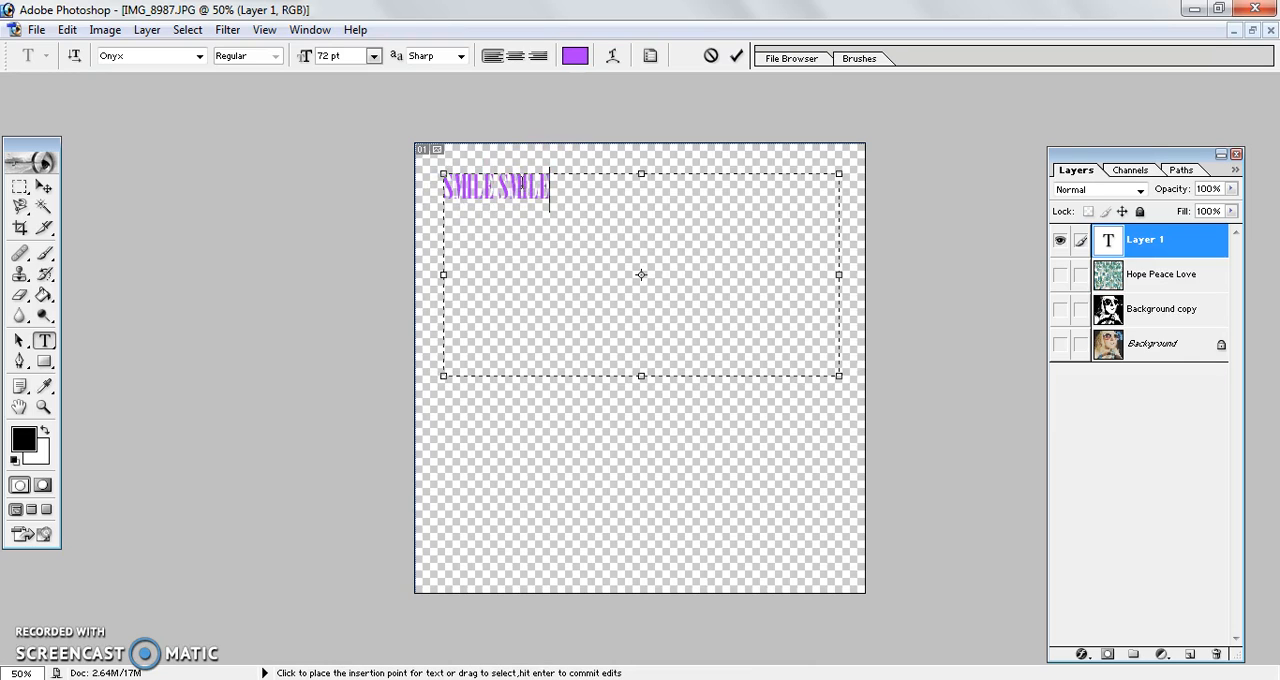
pyautogui.hotkey('ctrl', 'v')
pyautogui.hotkey('ctrl', 'v')
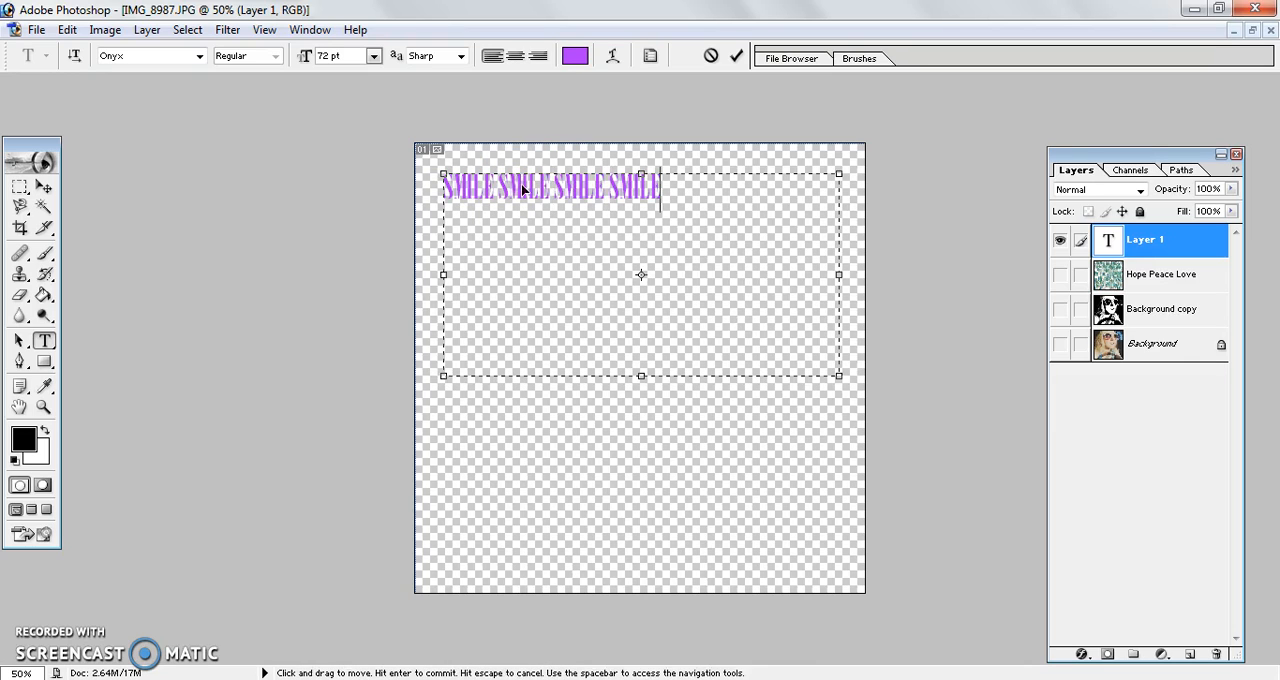
pyautogui.click(736, 57)
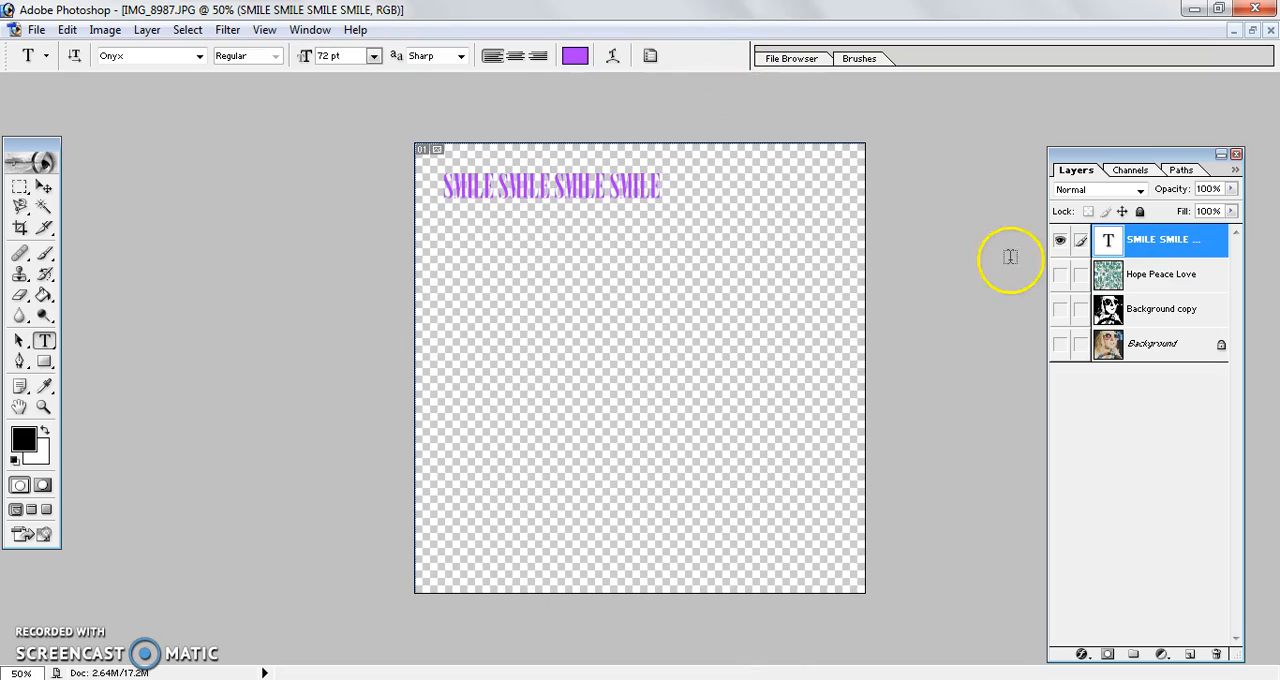
# Step: Rasterize the purple SMILE text layer and make the three layers beneath it visible again
pyautogui.rightClick(1157, 252)
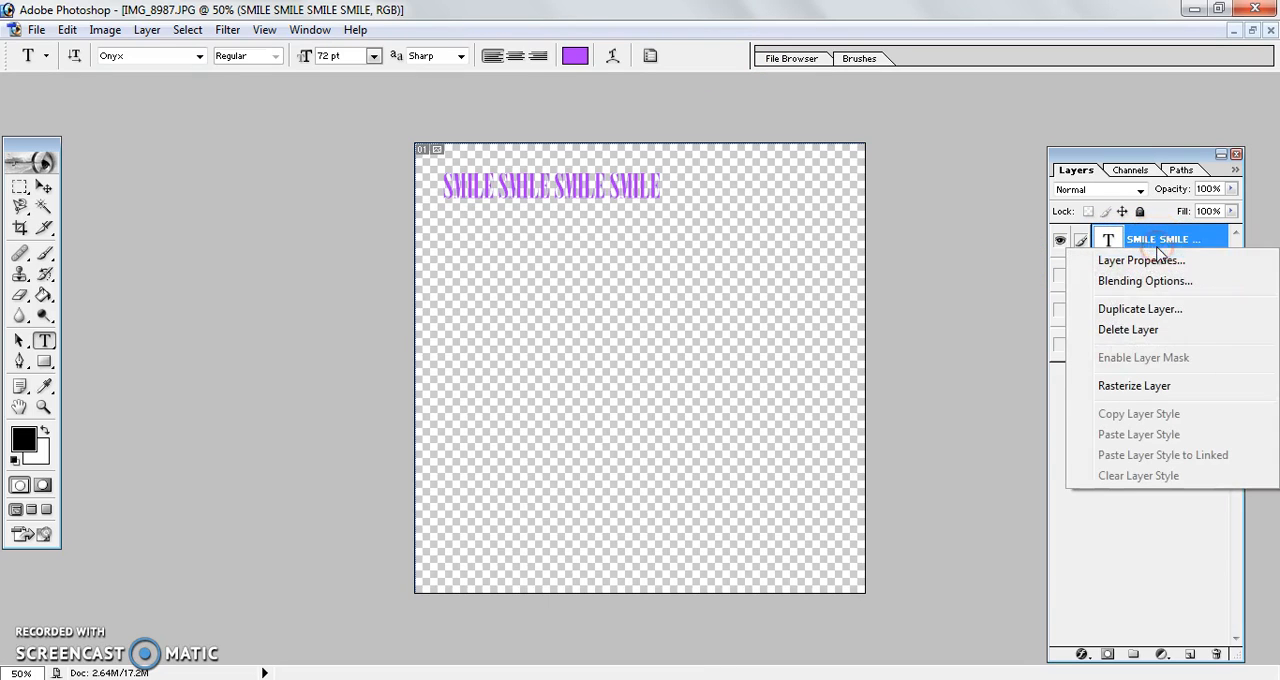
pyautogui.click(1124, 388)
pyautogui.moveTo(1062, 273); pyautogui.dragTo(1060, 340)
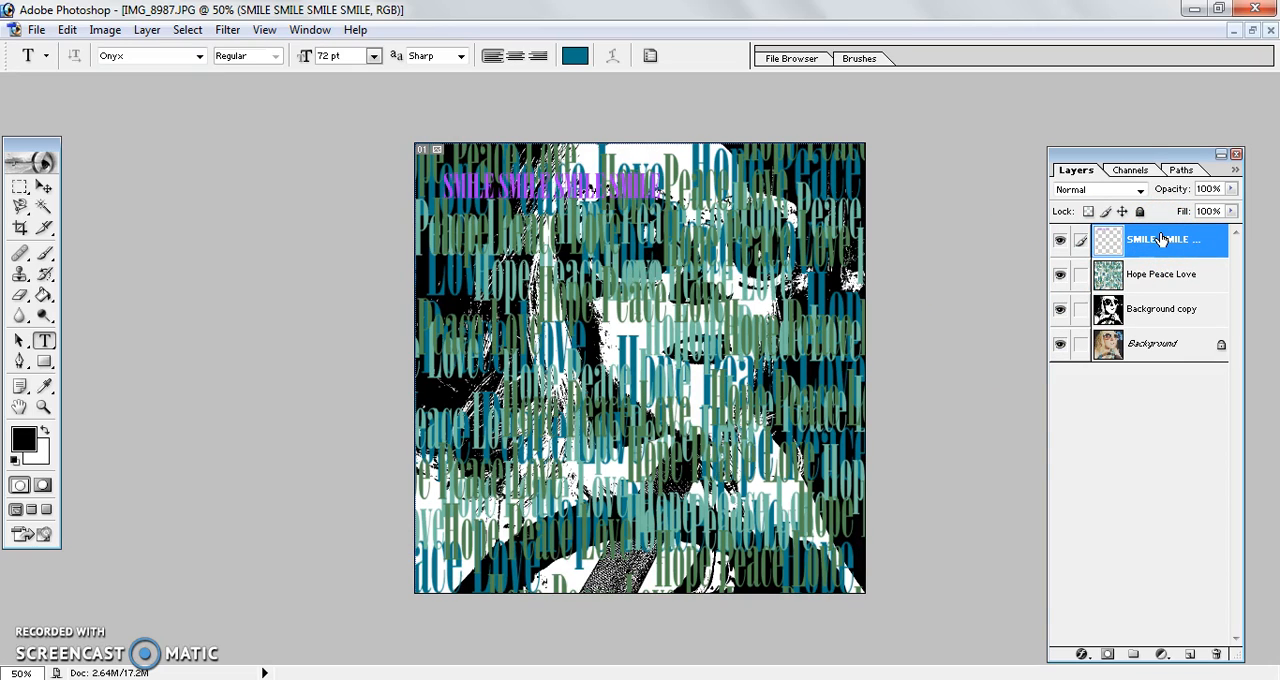
# Step: Extend the SMILE row with a duplicate placed beside it, merge the two, and move the row to the image's upper edge
pyautogui.moveTo(1160, 240); pyautogui.dragTo(1190, 654)
pyautogui.click(43, 186)
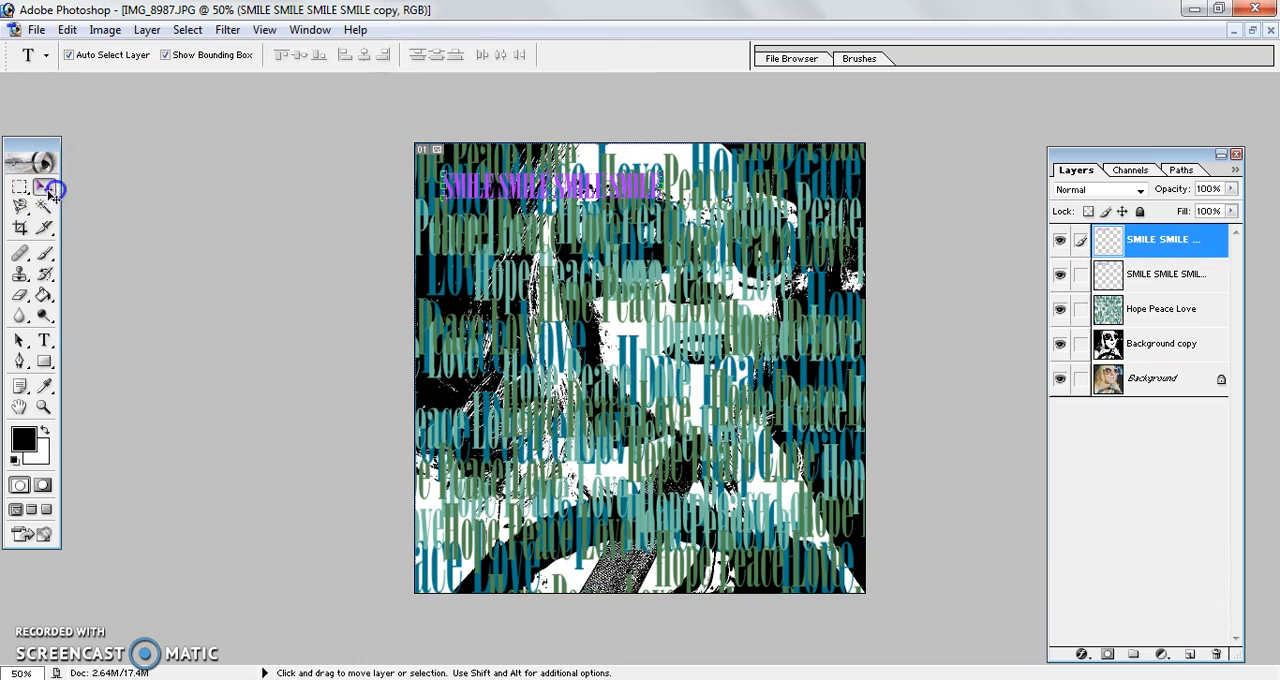
pyautogui.moveTo(653, 162); pyautogui.dragTo(852, 190)
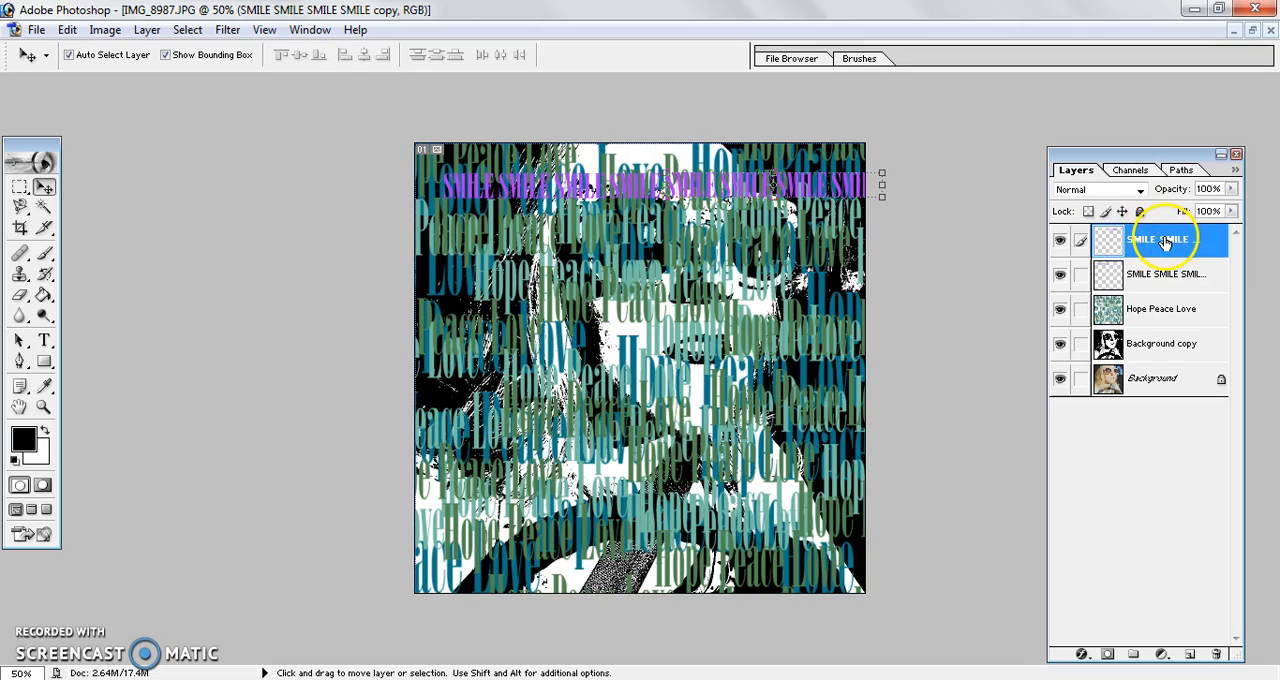
pyautogui.hotkey('ctrl', 'e')
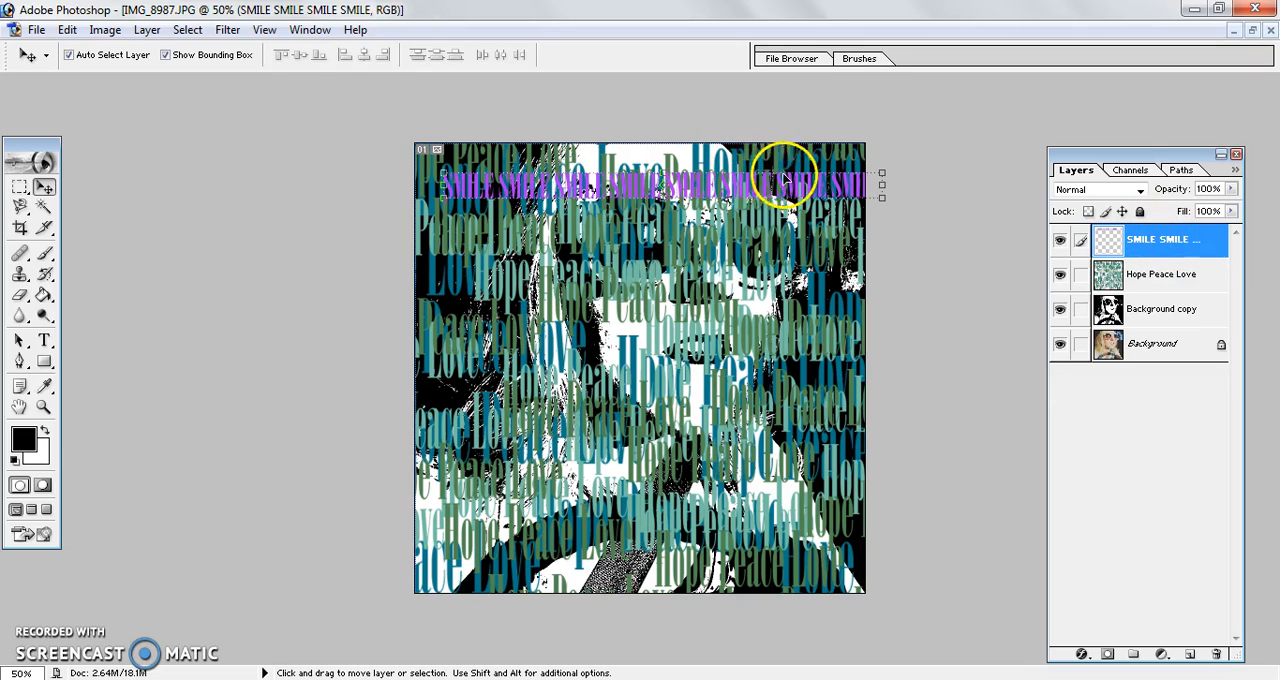
pyautogui.moveTo(783, 190); pyautogui.dragTo(765, 168)
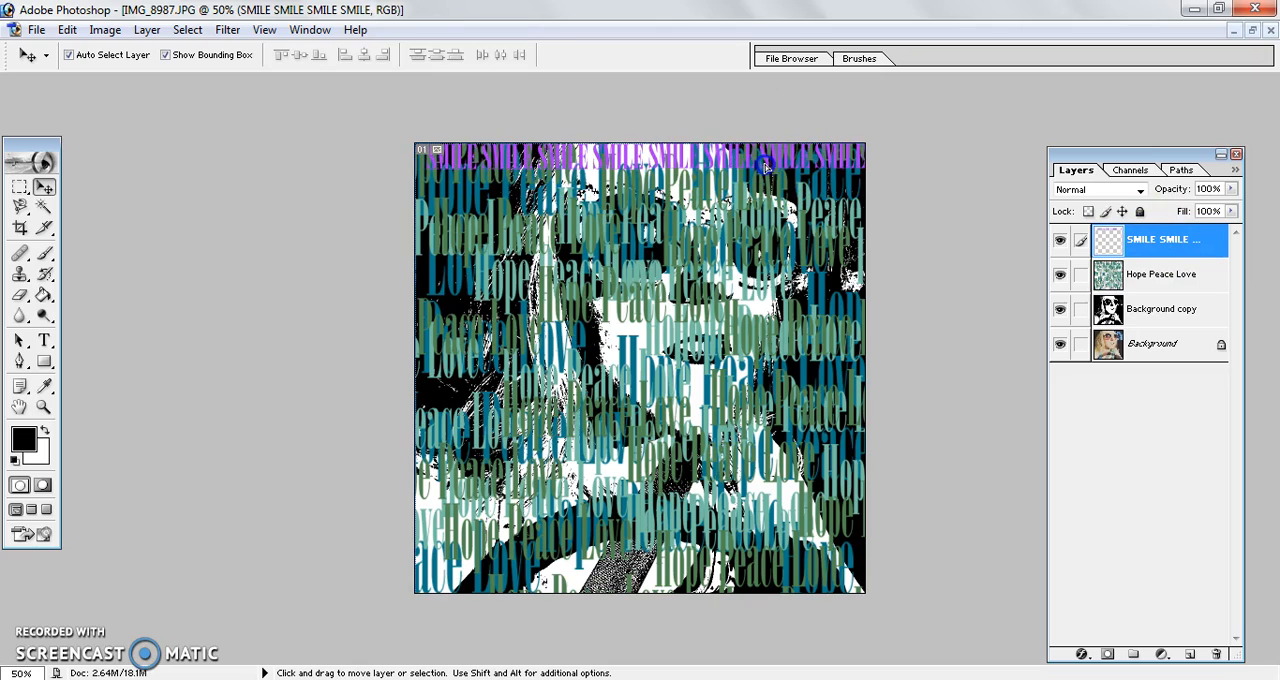
pyautogui.moveTo(1194, 247); pyautogui.dragTo(1190, 655)
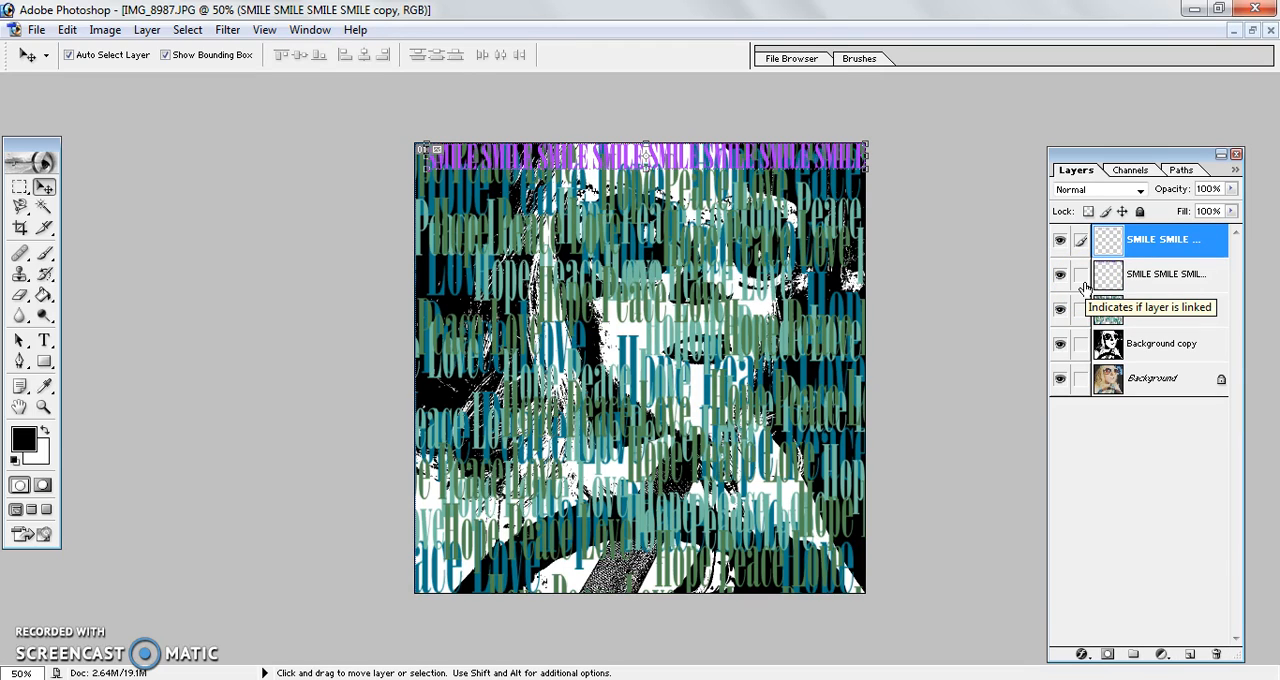
pyautogui.moveTo(757, 157); pyautogui.dragTo(754, 272)
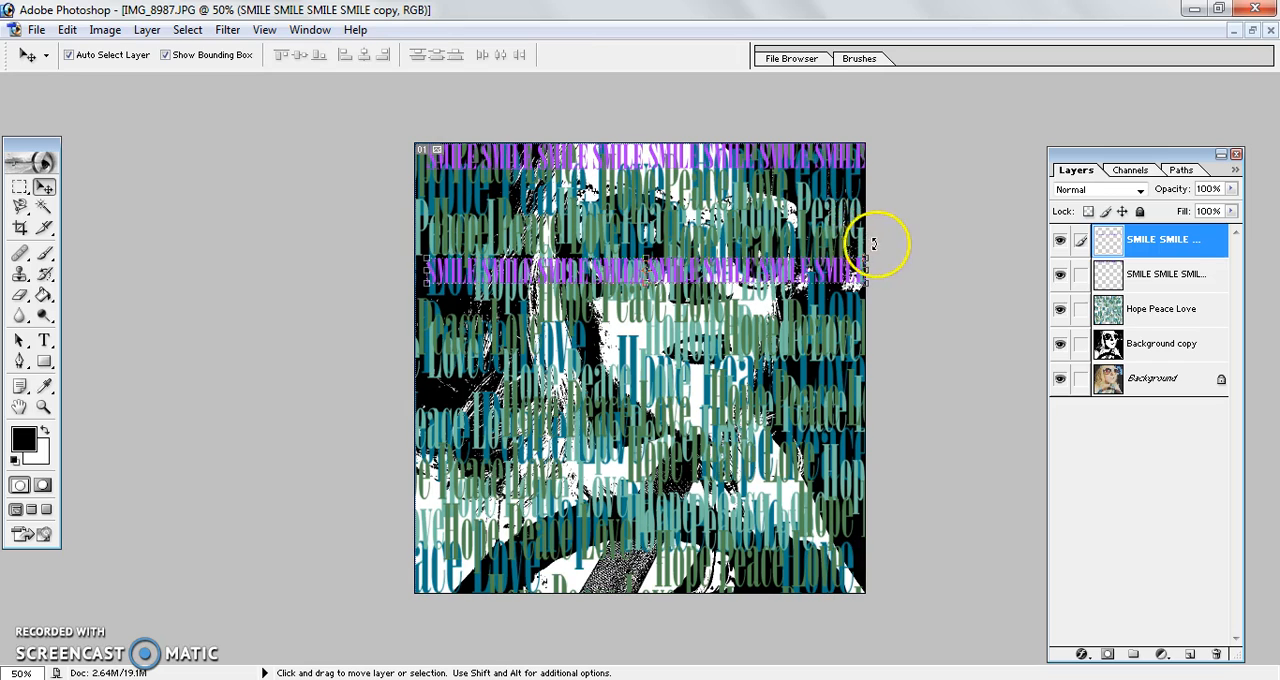
pyautogui.hotkey('ctrl', 't')
pyautogui.moveTo(886, 223); pyautogui.dragTo(880, 160)
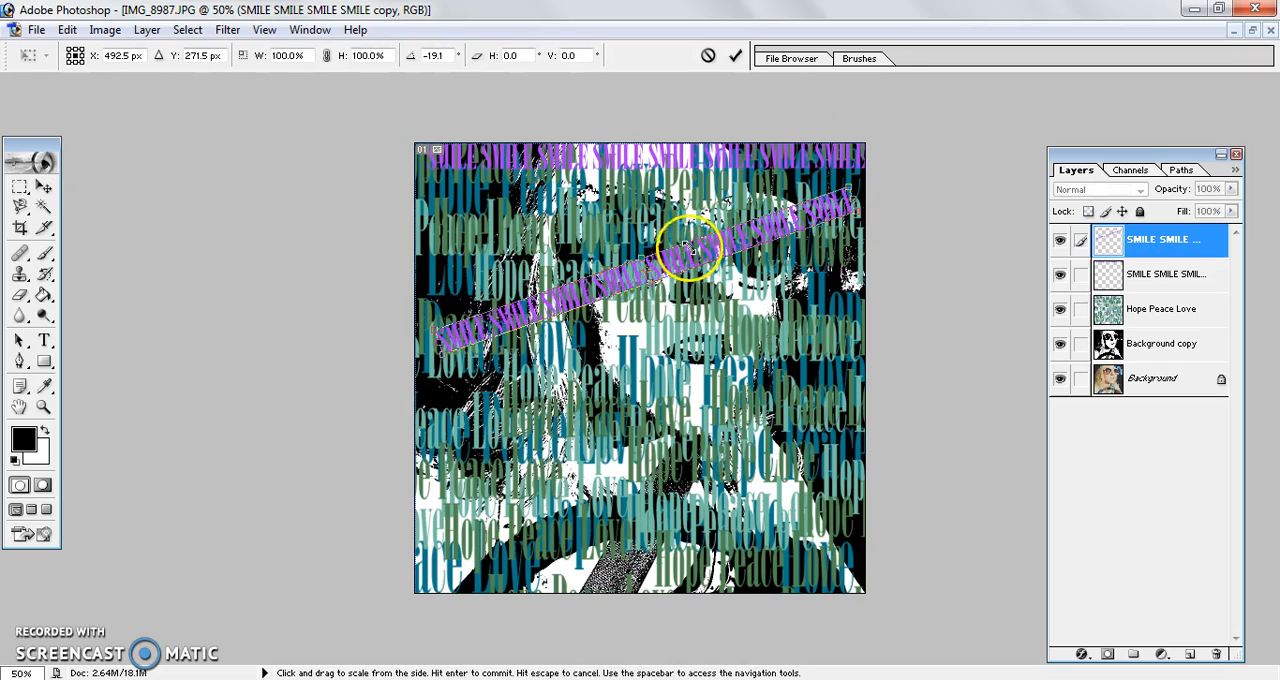
pyautogui.moveTo(466, 364); pyautogui.dragTo(415, 455)
pyautogui.press('Return')
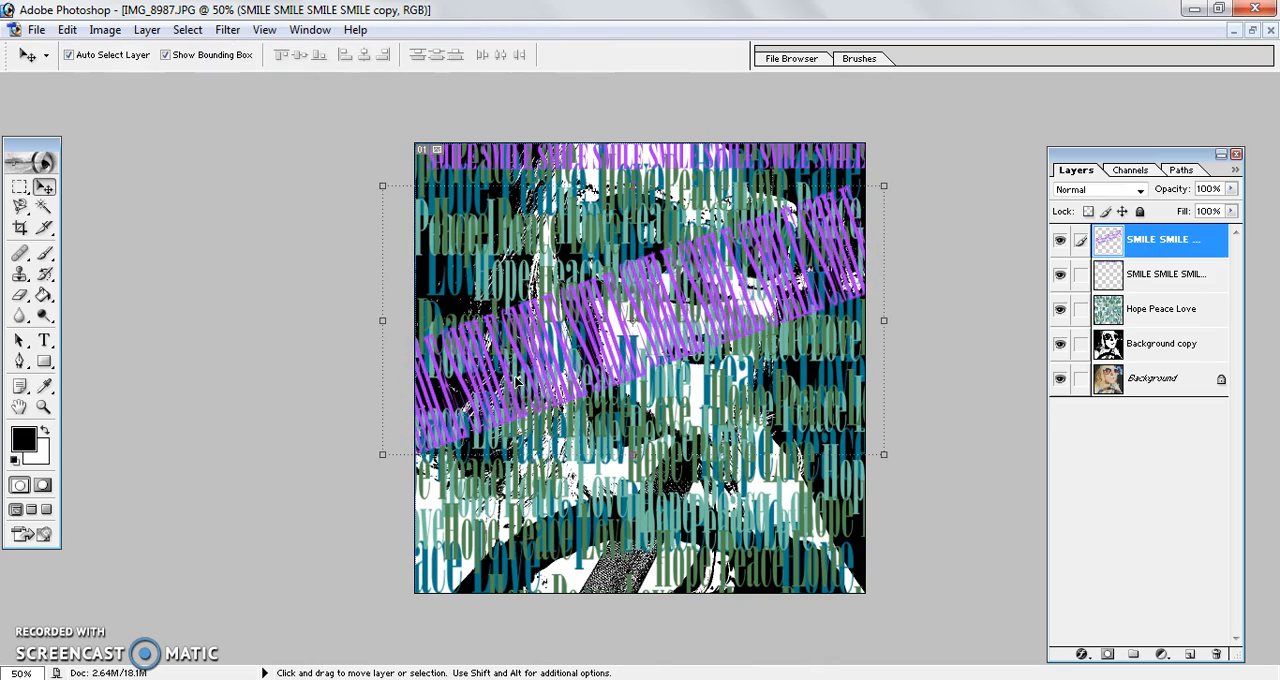
pyautogui.moveTo(898, 178); pyautogui.dragTo(944, 270)
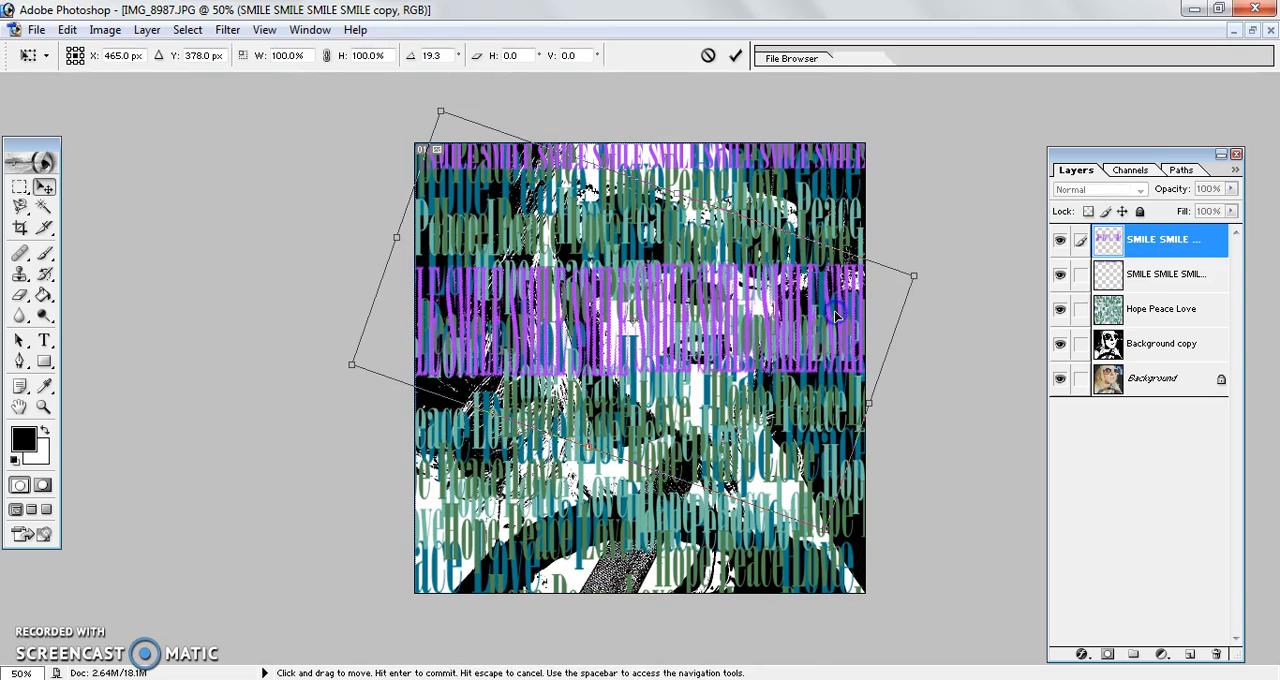
pyautogui.press('Escape')
pyautogui.moveTo(855, 258); pyautogui.dragTo(805, 392)
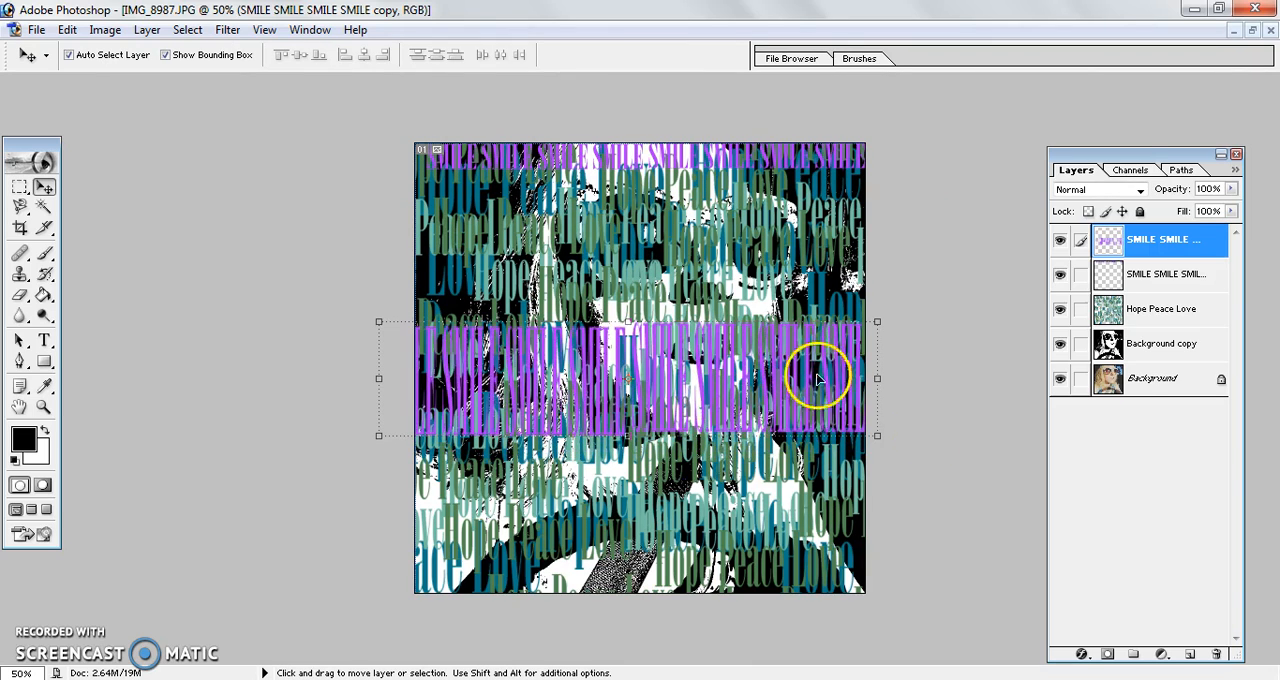
pyautogui.moveTo(1163, 248); pyautogui.dragTo(1160, 330)
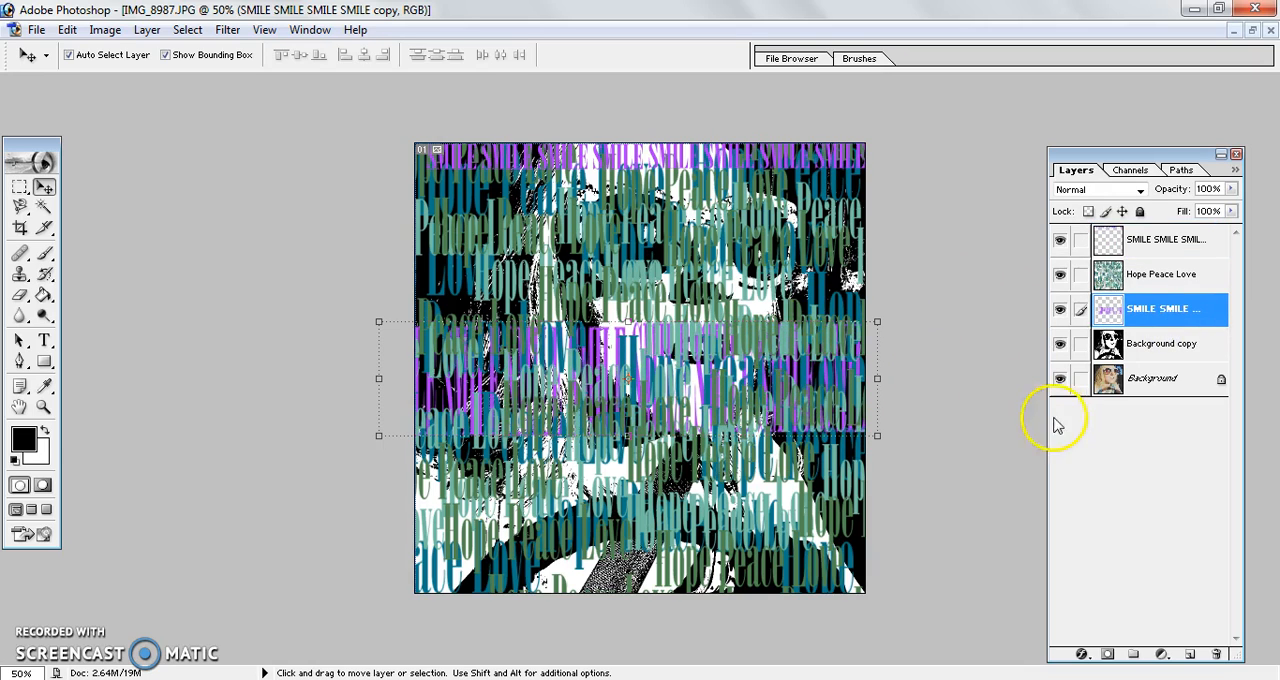
pyautogui.moveTo(1154, 313); pyautogui.dragTo(1216, 654)
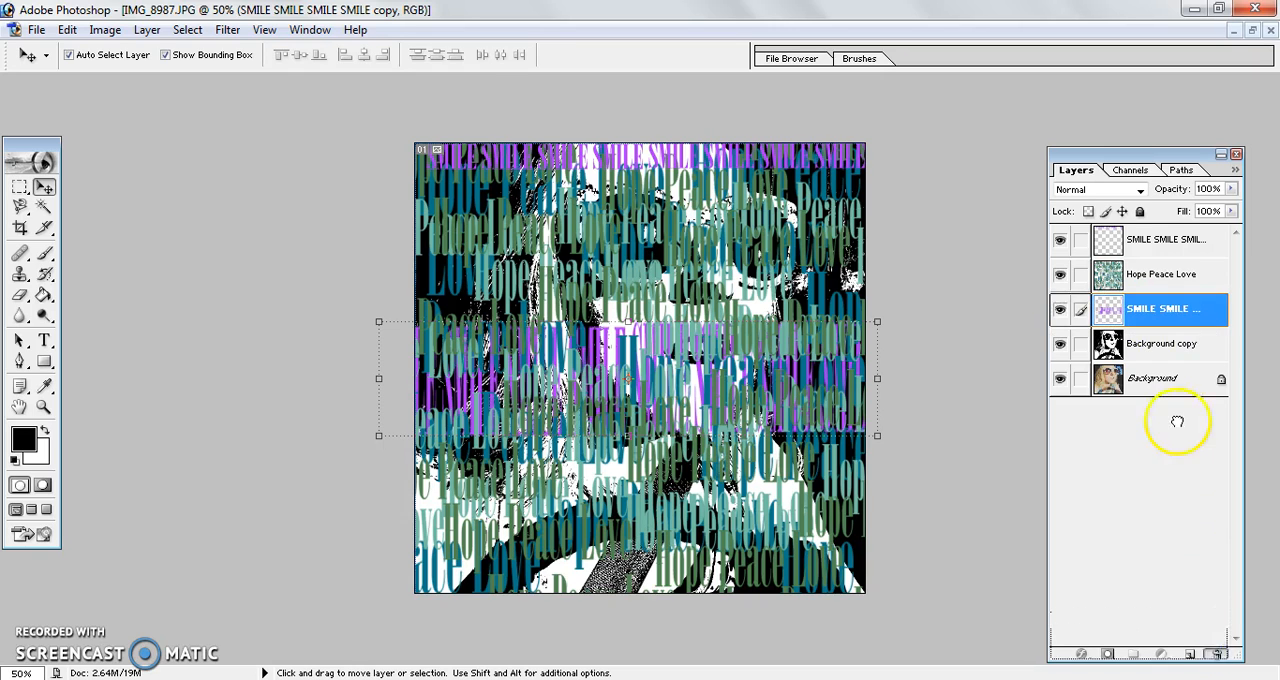
# Step: Move the SMILE row lower, stack three duplicates closely beneath it, and merge the four rows into one layer
pyautogui.click(1140, 240)
pyautogui.moveTo(737, 152); pyautogui.dragTo(716, 254)
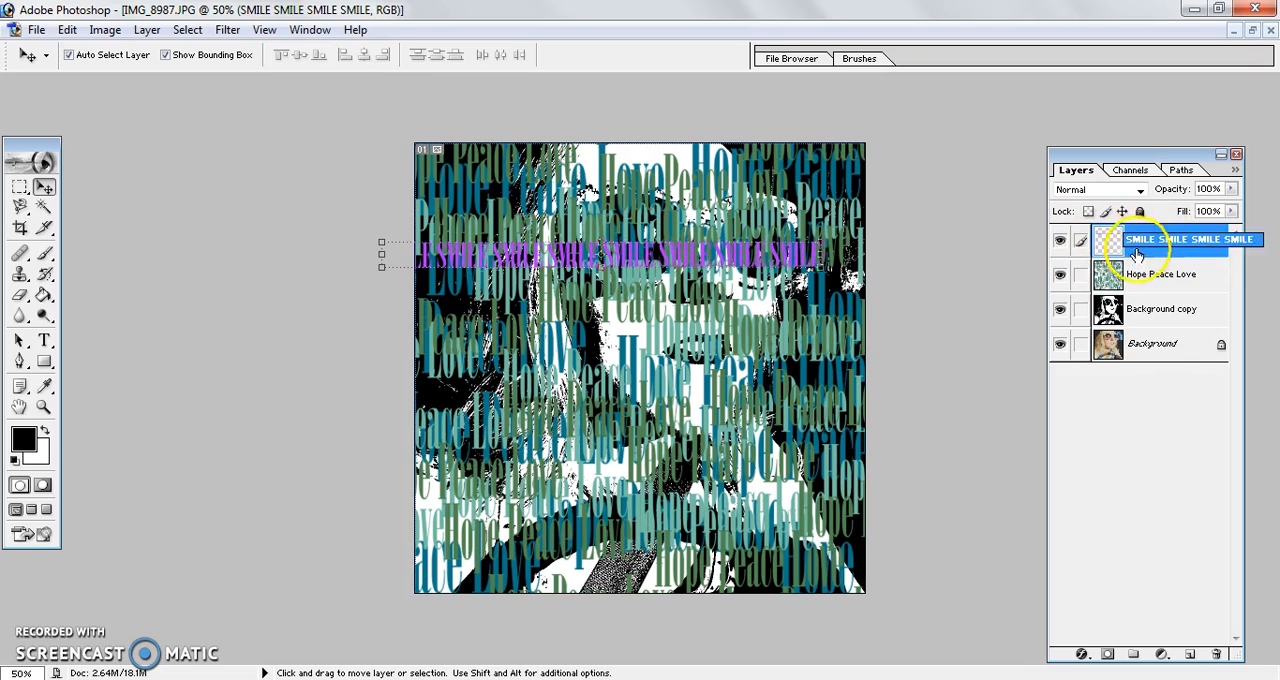
pyautogui.moveTo(1164, 250); pyautogui.dragTo(1190, 654)
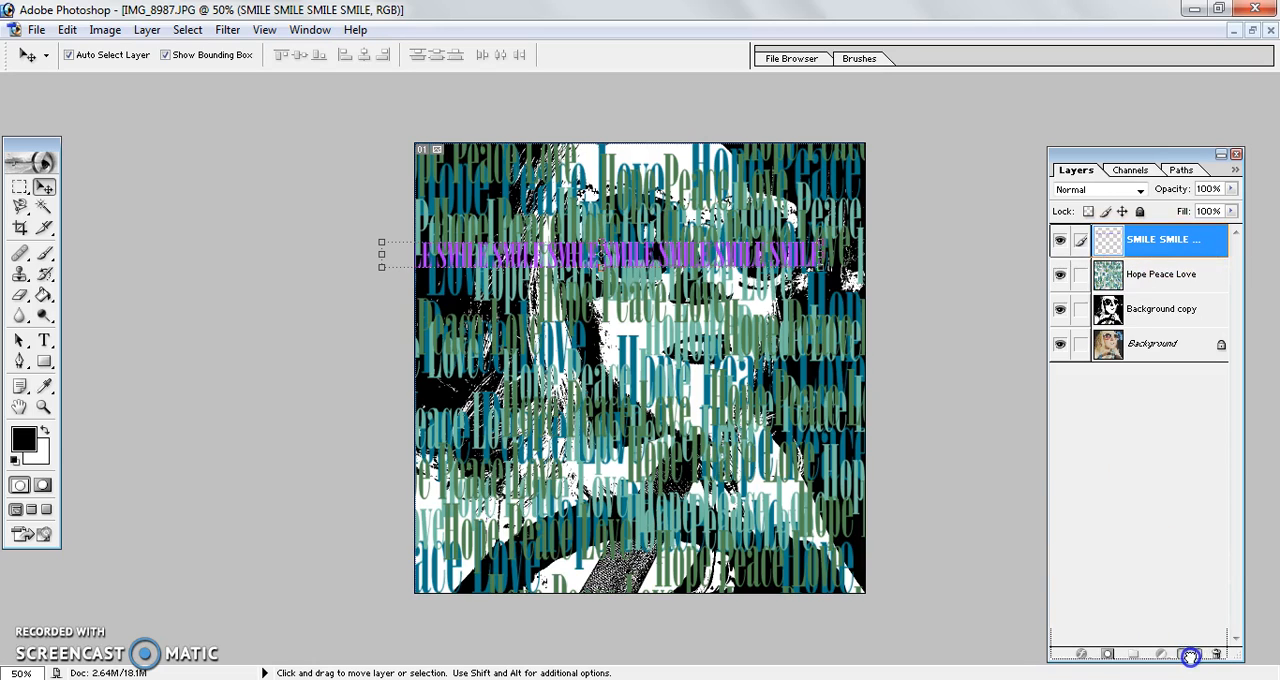
pyautogui.moveTo(745, 262); pyautogui.dragTo(760, 289)
pyautogui.click(1182, 210)
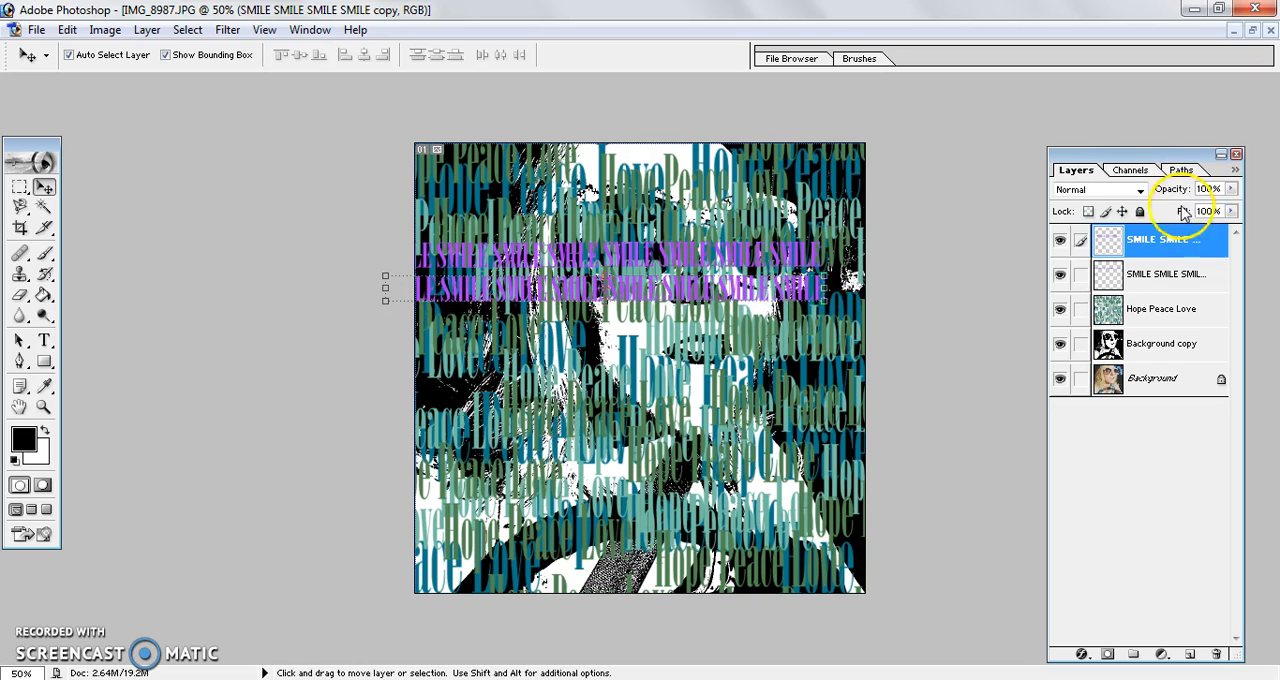
pyautogui.moveTo(1160, 252); pyautogui.dragTo(1190, 653)
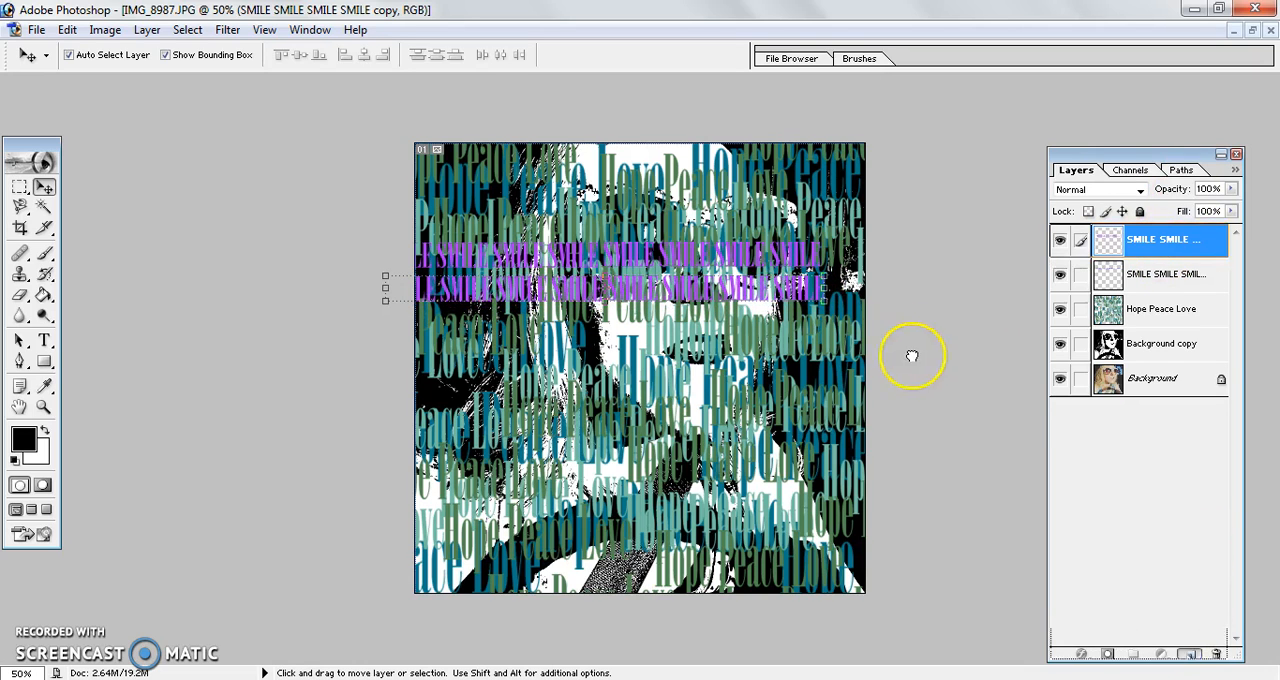
pyautogui.moveTo(758, 288); pyautogui.dragTo(760, 316)
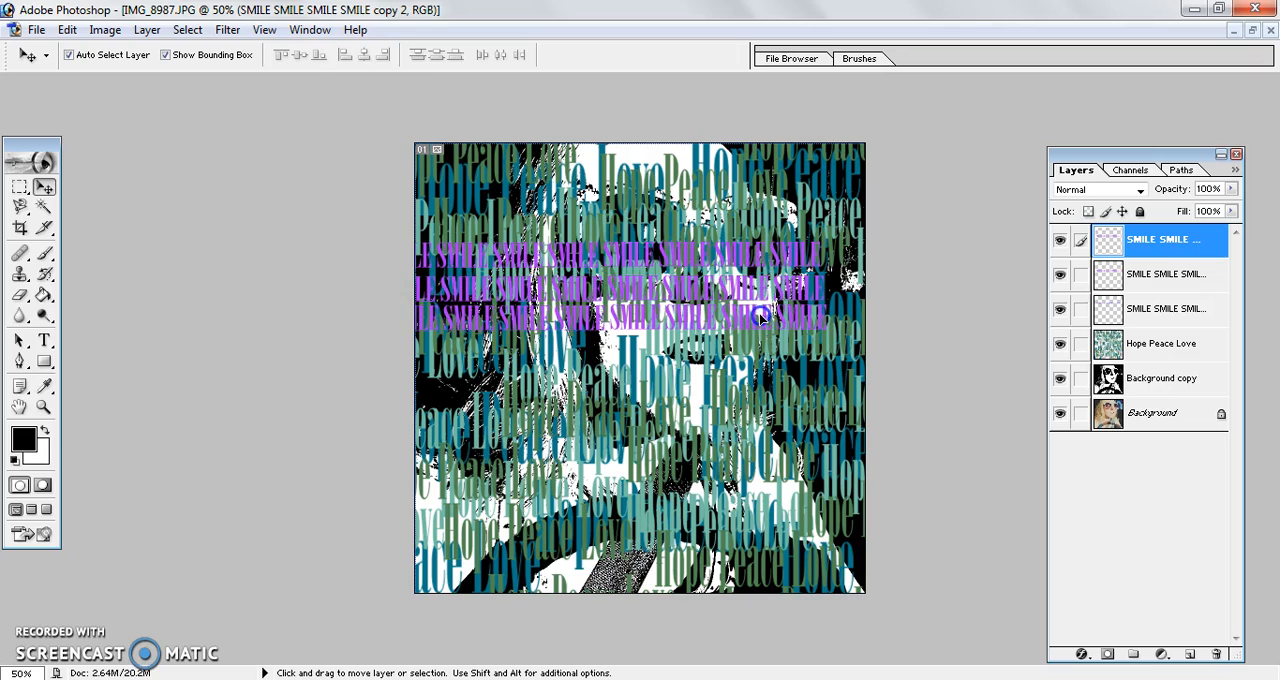
pyautogui.moveTo(1167, 248); pyautogui.dragTo(1190, 653)
pyautogui.moveTo(782, 320); pyautogui.dragTo(786, 352)
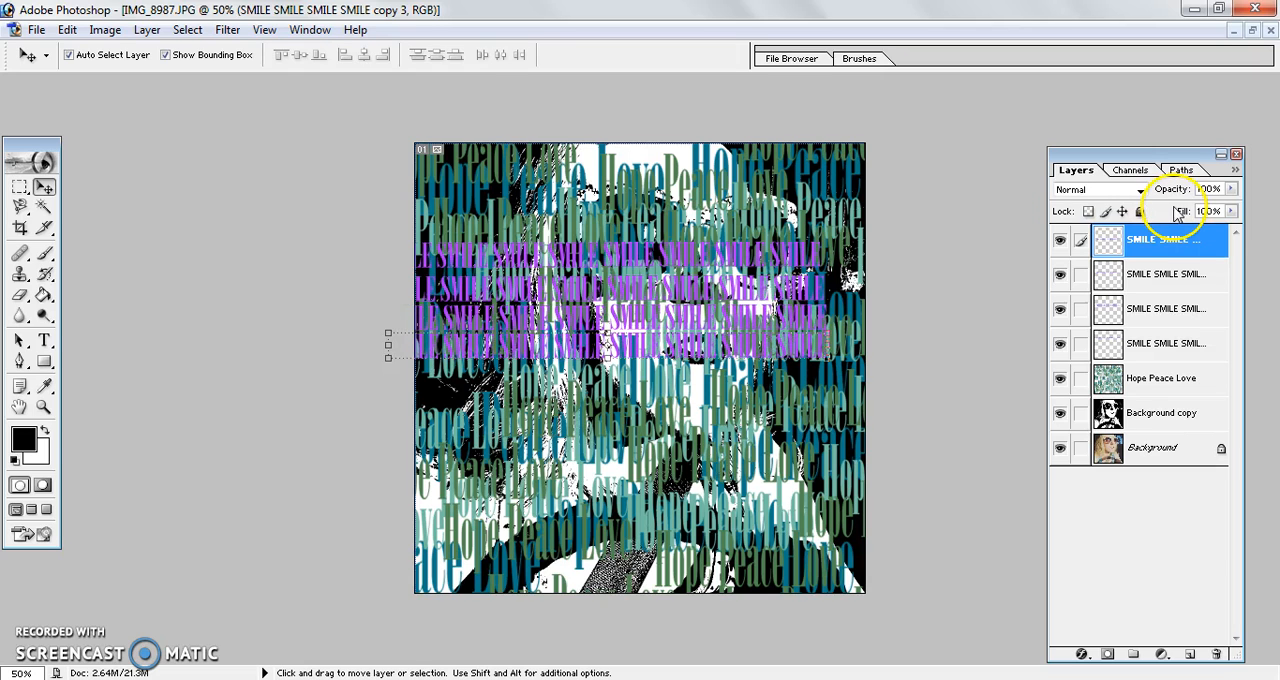
pyautogui.hotkey('ctrl', 'e')
pyautogui.hotkey('ctrl', 'e')
pyautogui.hotkey('ctrl', 'e')
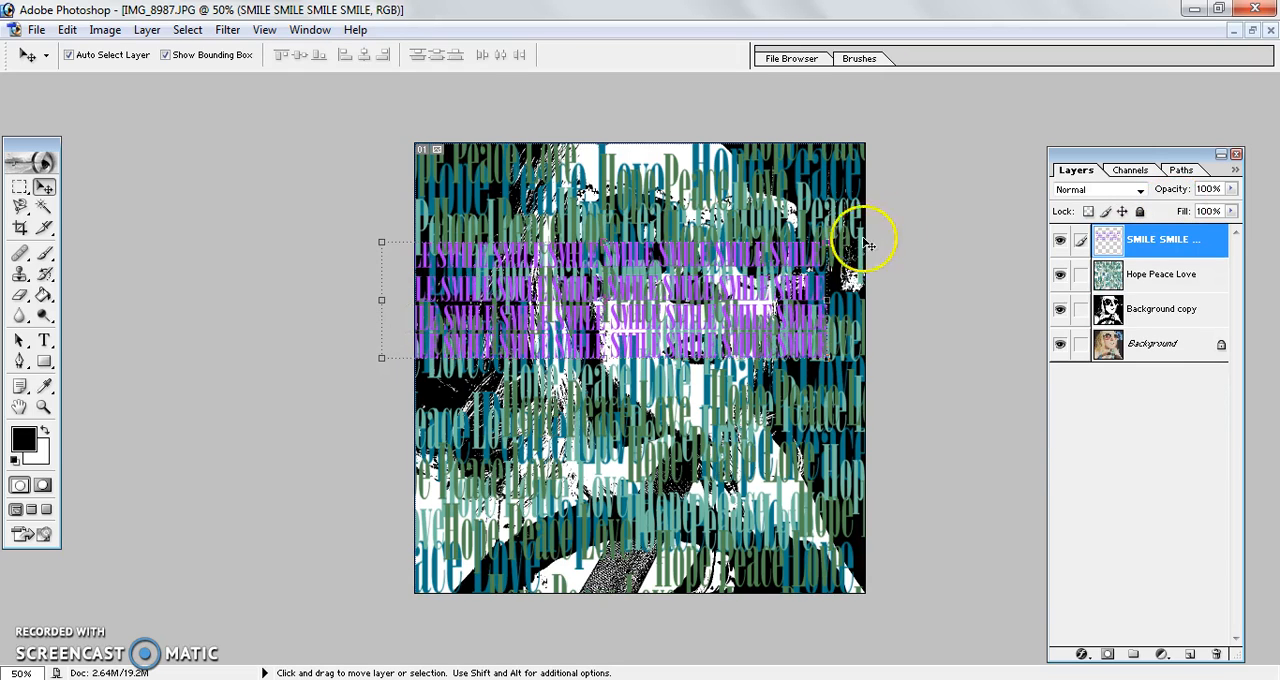
# Step: Move the four-row SMILE block to the image's upper edge and stretch it to 111.2% width to reach the far side
pyautogui.moveTo(808, 260); pyautogui.dragTo(796, 162)
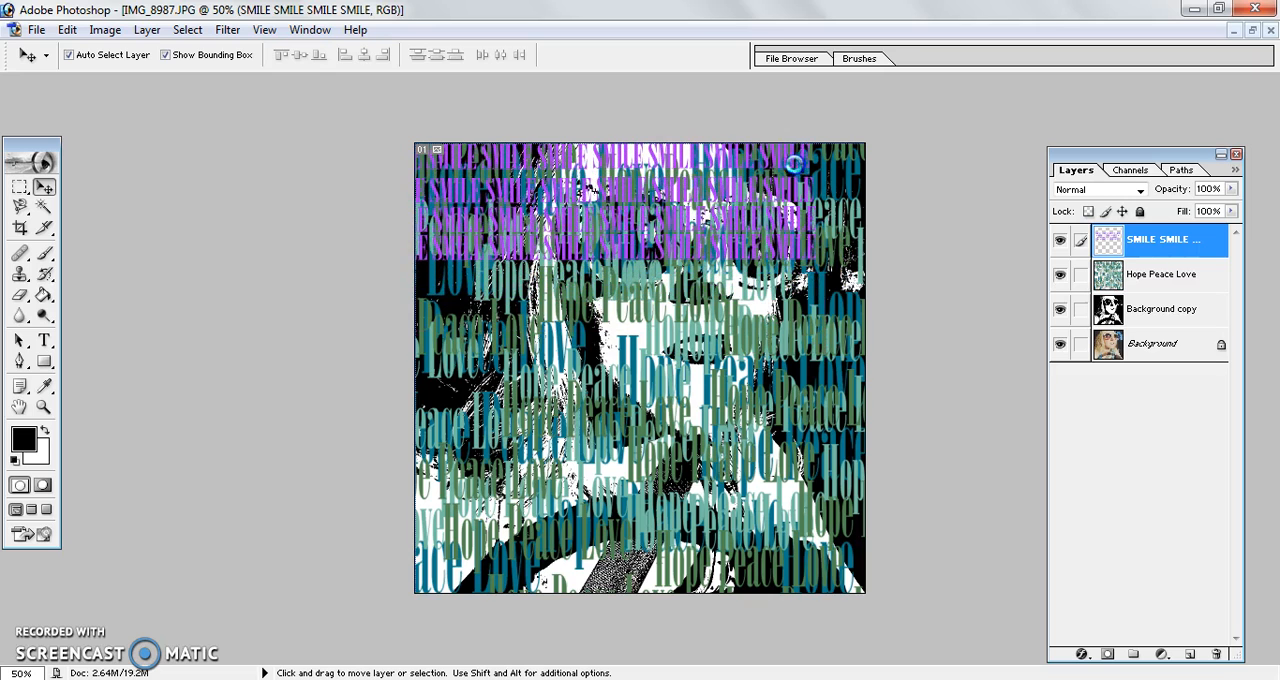
pyautogui.moveTo(816, 262); pyautogui.dragTo(866, 263)
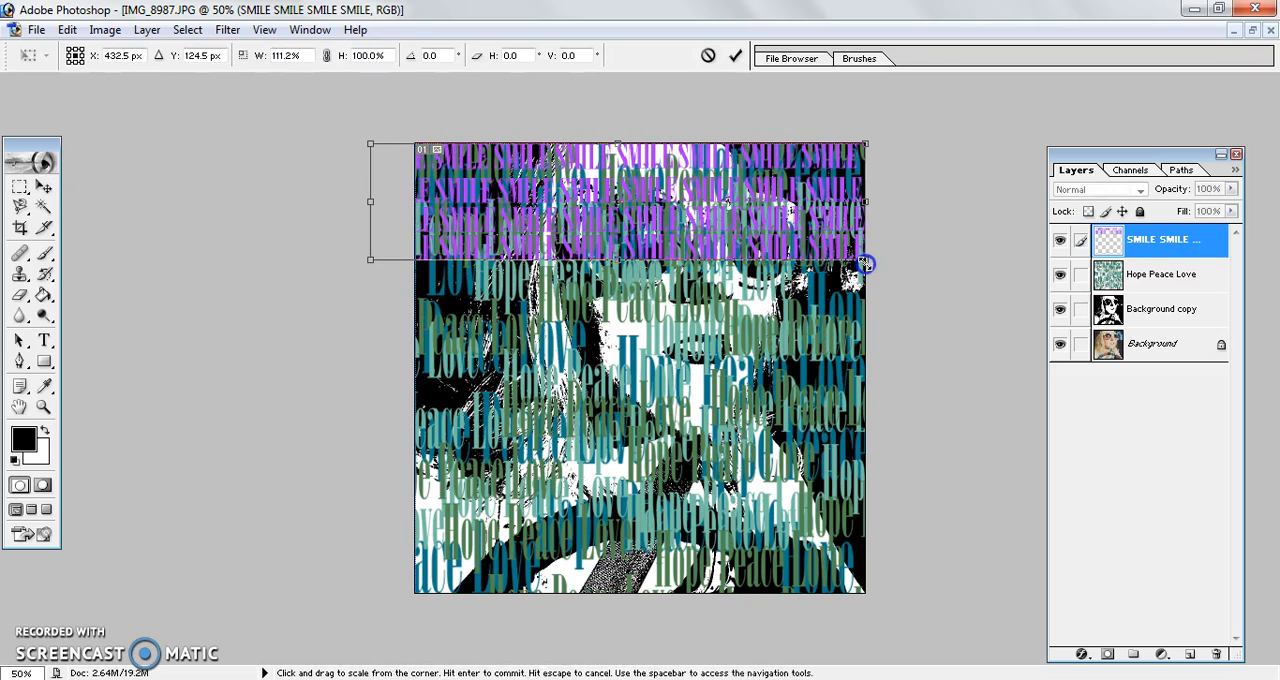
pyautogui.press('Return')
# Step: Cover the rest of the portrait down to its lower edge with duplicates of the SMILE block, merging the first two copies
pyautogui.moveTo(1149, 246); pyautogui.dragTo(1187, 654)
pyautogui.moveTo(780, 217); pyautogui.dragTo(788, 342)
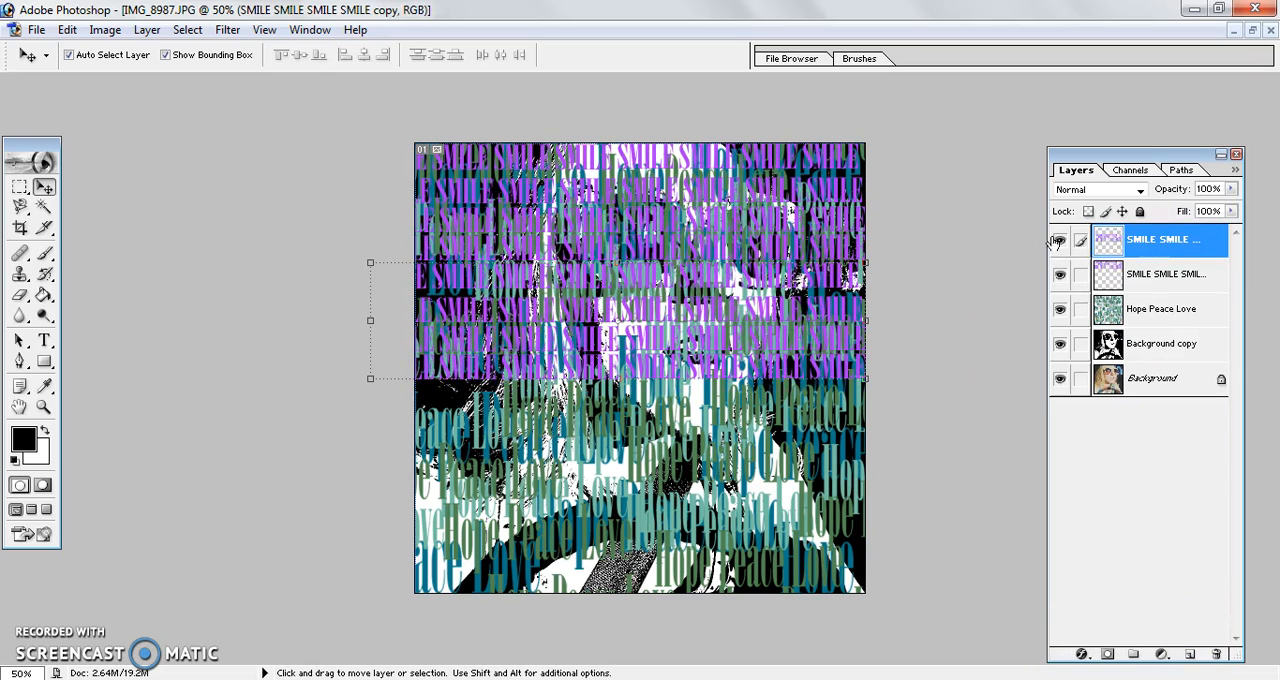
pyautogui.moveTo(1155, 249); pyautogui.dragTo(1193, 653)
pyautogui.moveTo(794, 357); pyautogui.dragTo(799, 446)
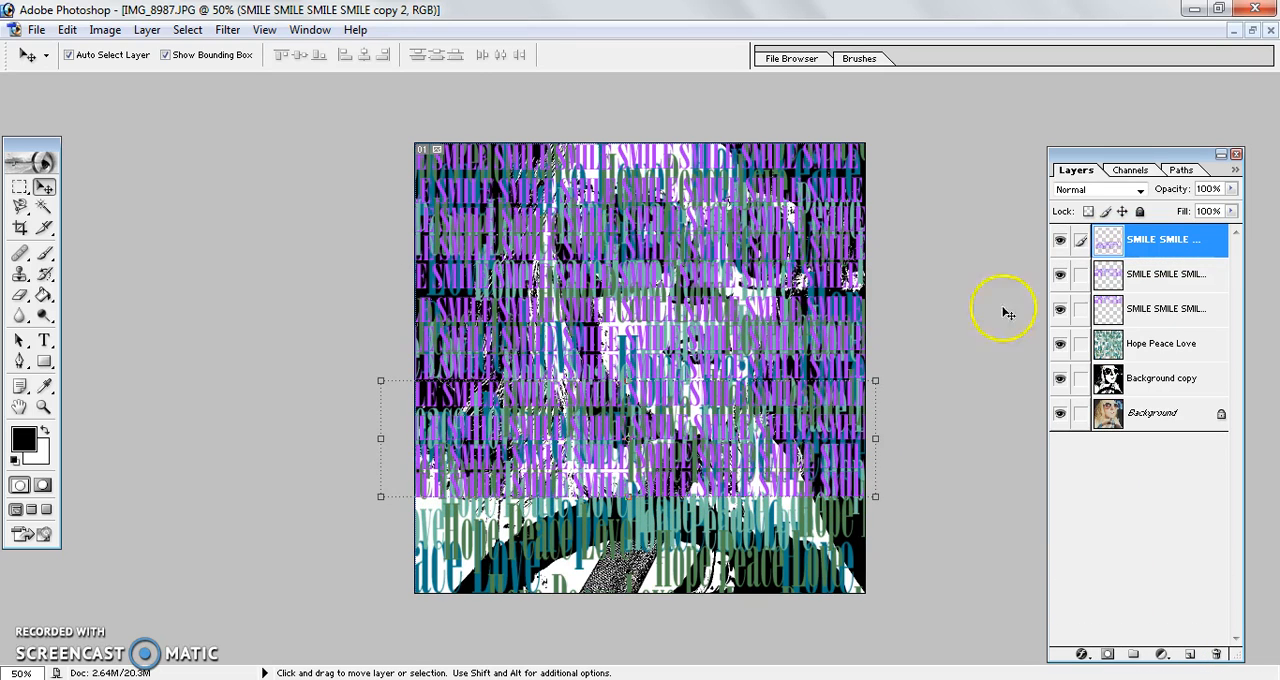
pyautogui.hotkey('ctrl', 'e')
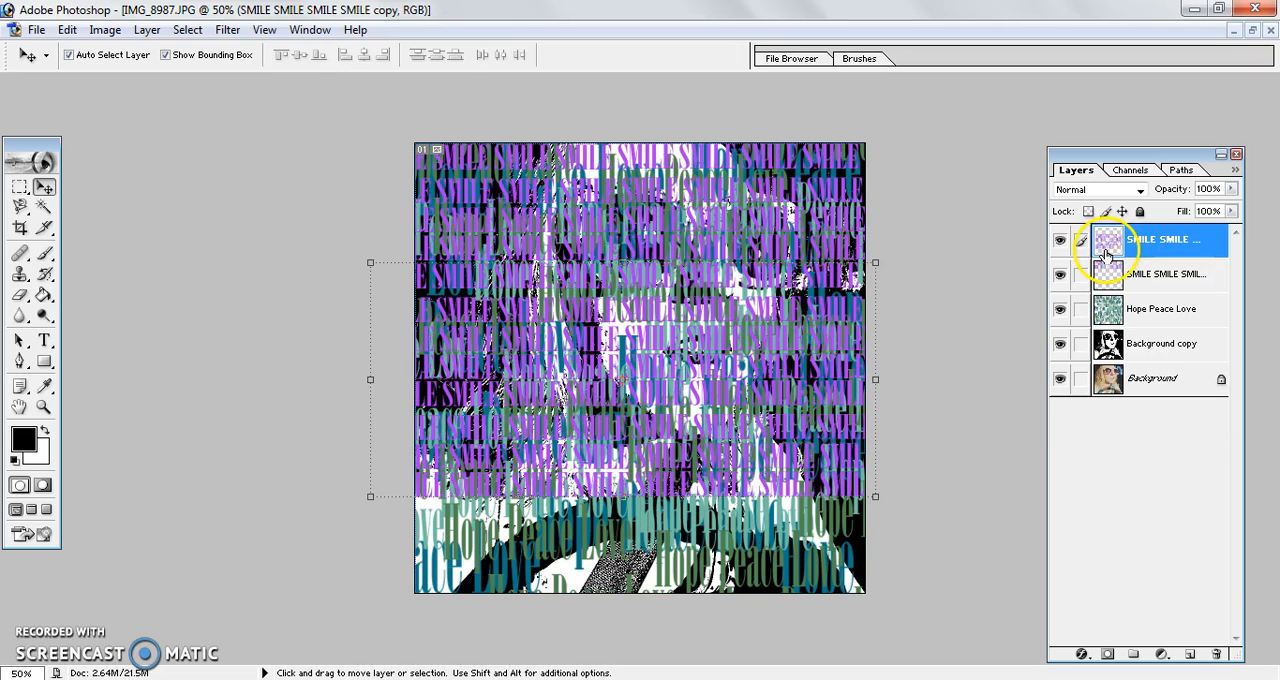
pyautogui.moveTo(1105, 252); pyautogui.dragTo(1194, 656)
pyautogui.moveTo(730, 298); pyautogui.dragTo(760, 546)
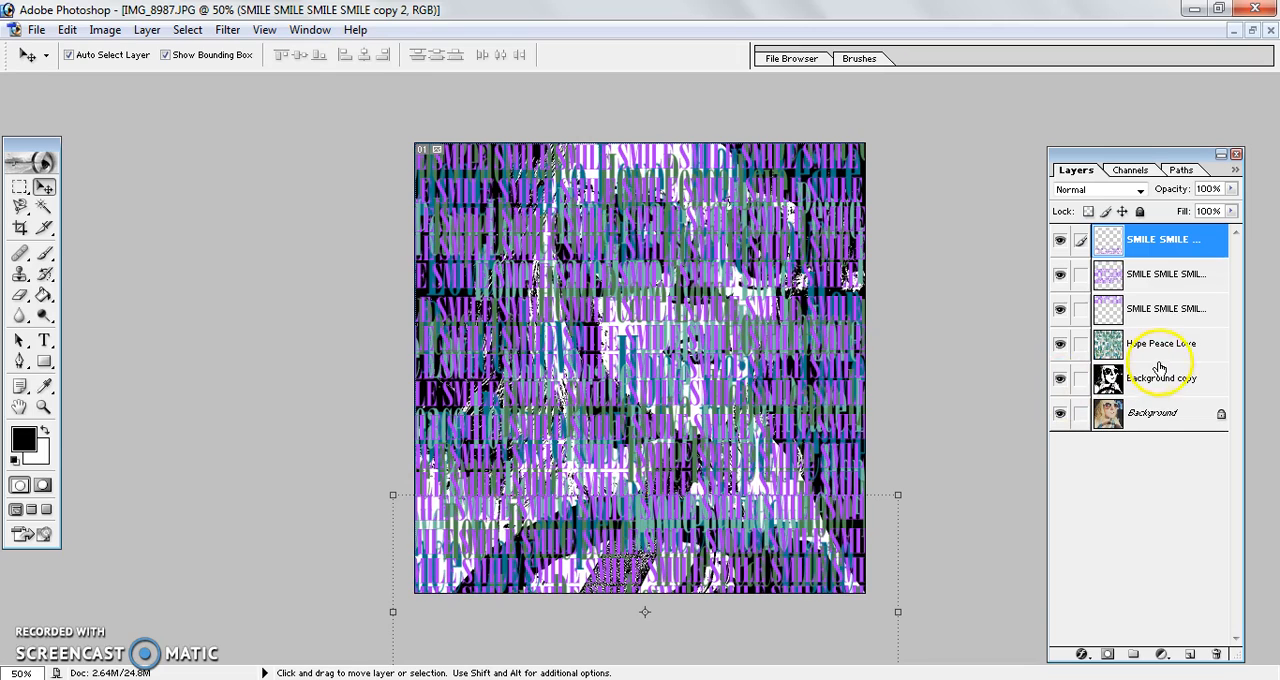
# Step: Place the Hope Peace Love layer above the SMILE layers and merge all the text layers into one
pyautogui.moveTo(1165, 345); pyautogui.dragTo(1160, 238)
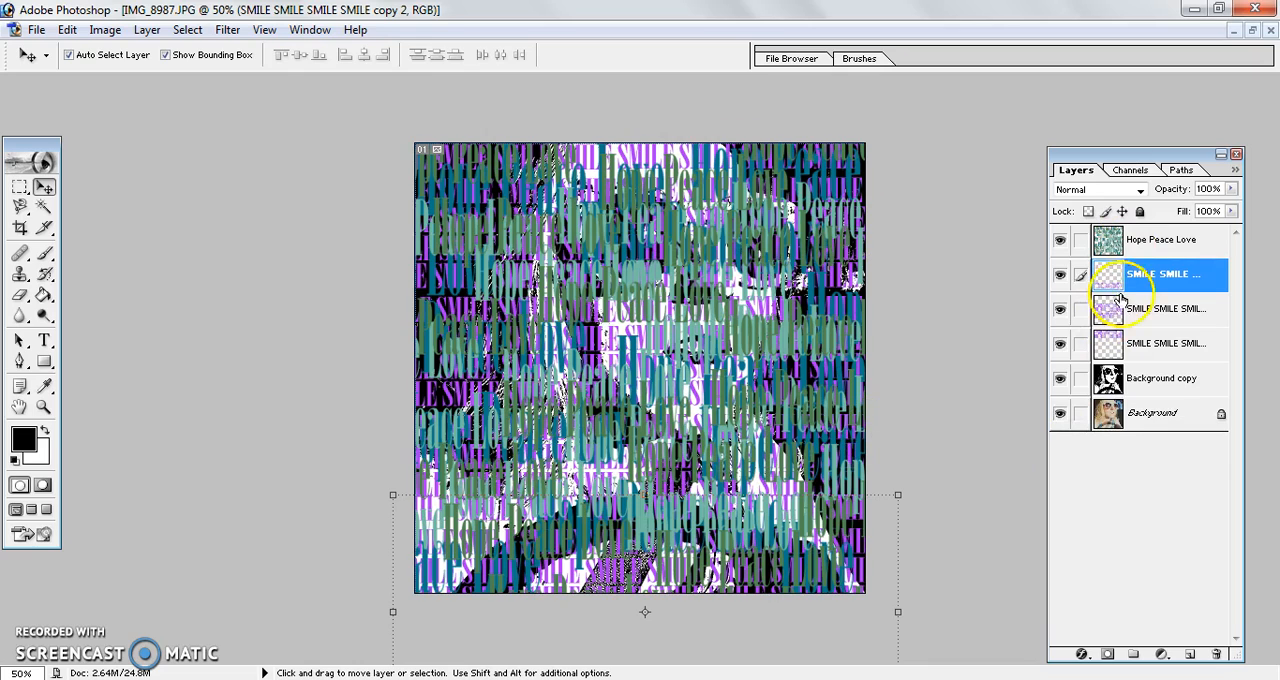
pyautogui.click(1148, 239)
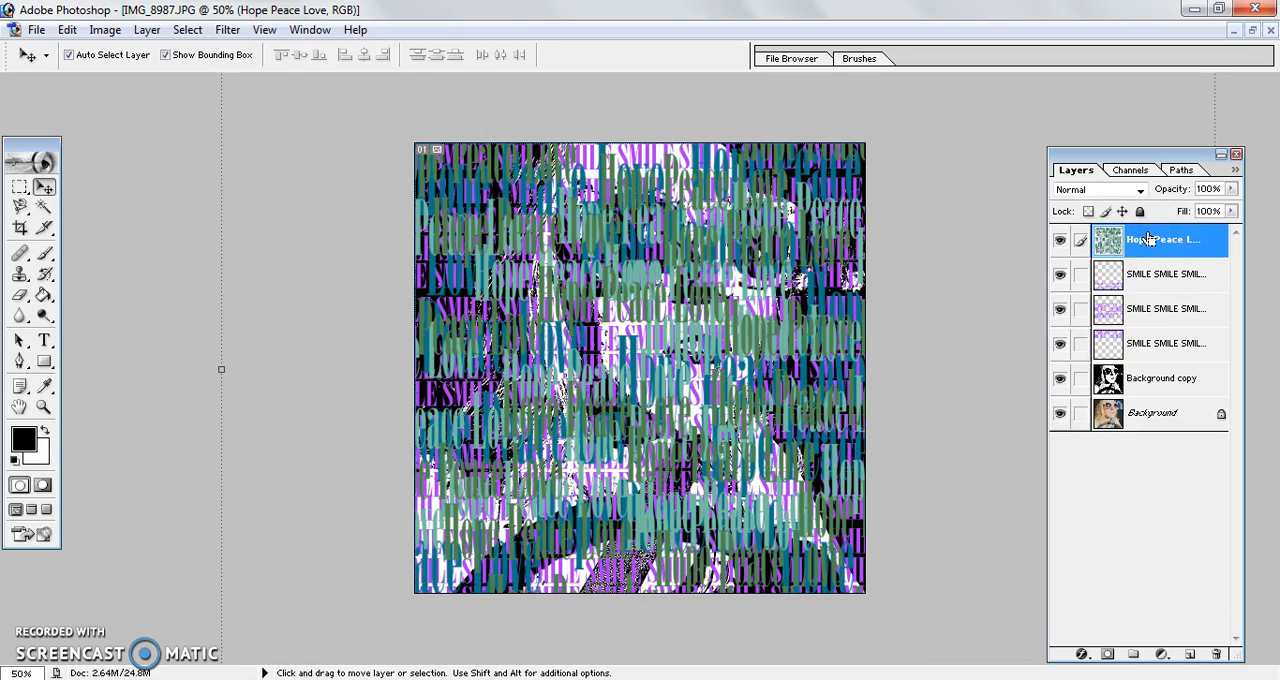
pyautogui.hotkey('ctrl', 'e')
pyautogui.hotkey('ctrl', 'e')
pyautogui.hotkey('ctrl', 'e')
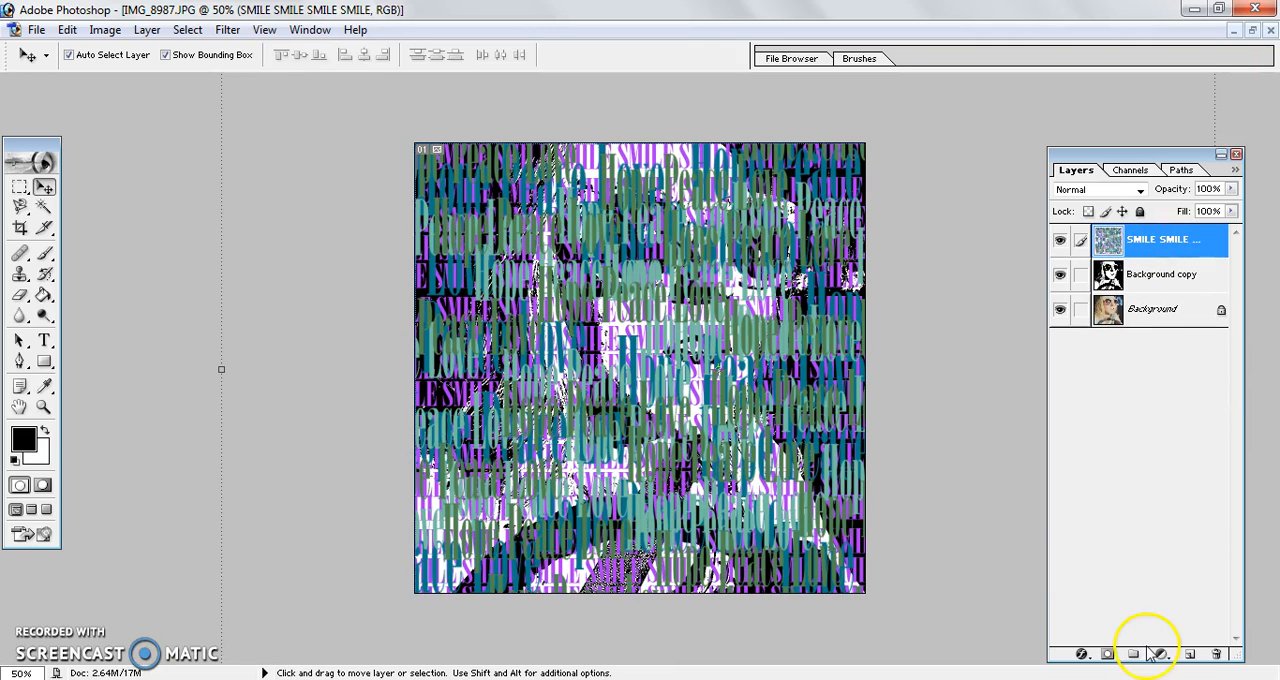
# Step: Add the word LOVE in bright green 72 pt Onyx text near the portrait's upper-left corner
pyautogui.click(44, 342)
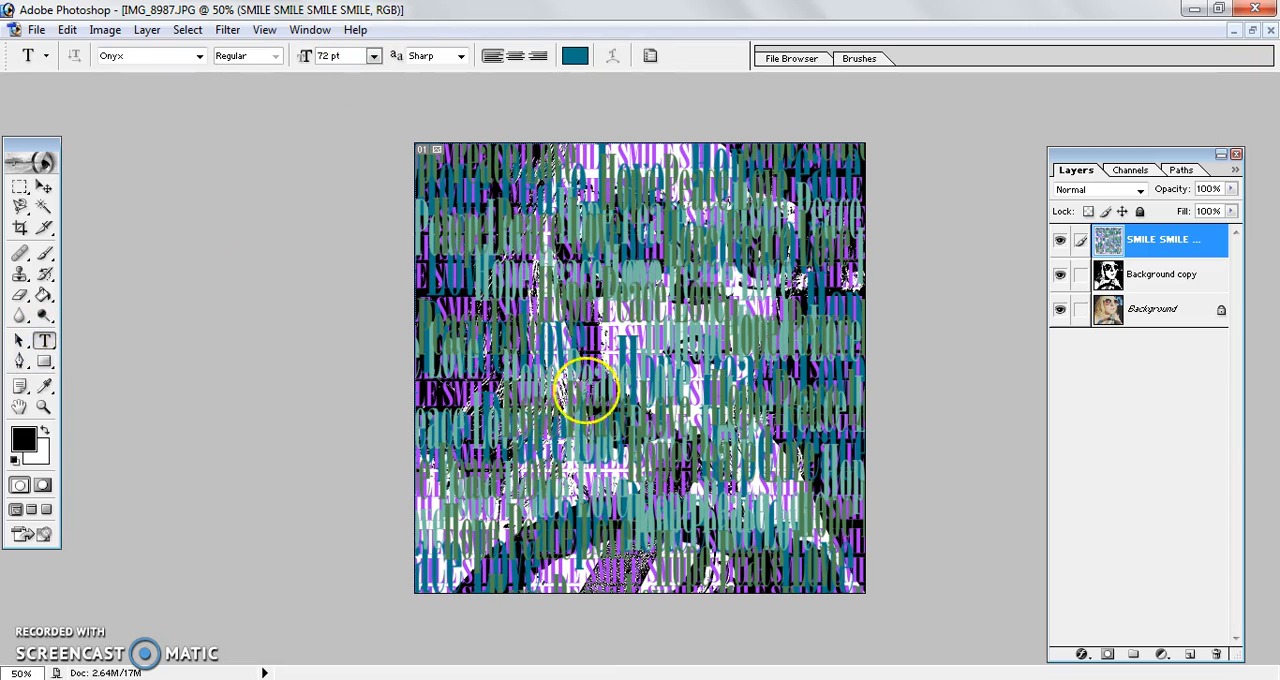
pyautogui.click(575, 57)
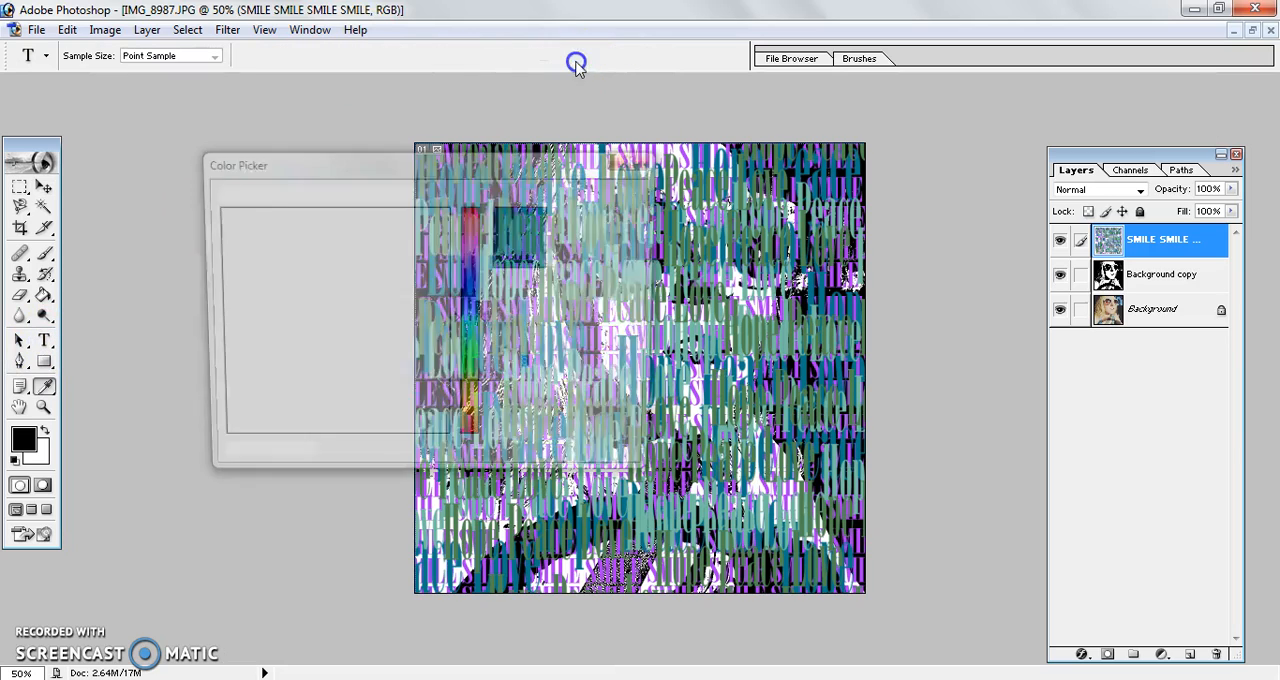
pyautogui.click(475, 360)
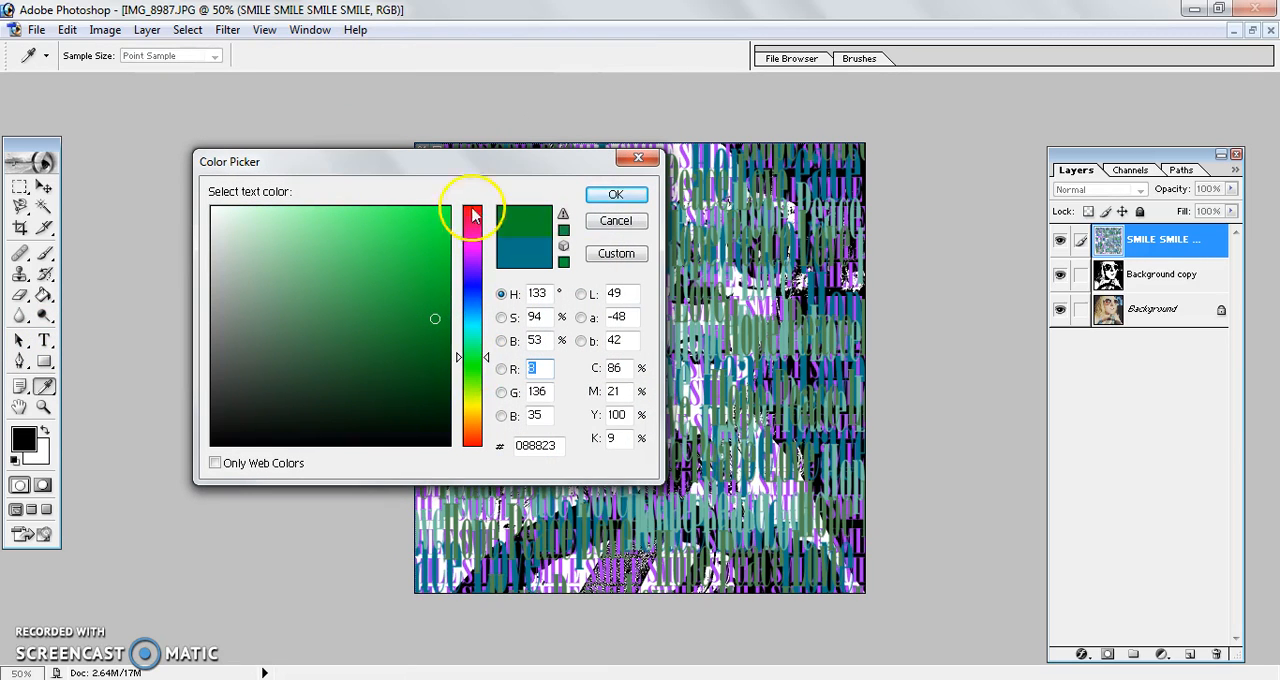
pyautogui.click(432, 208)
pyautogui.click(612, 194)
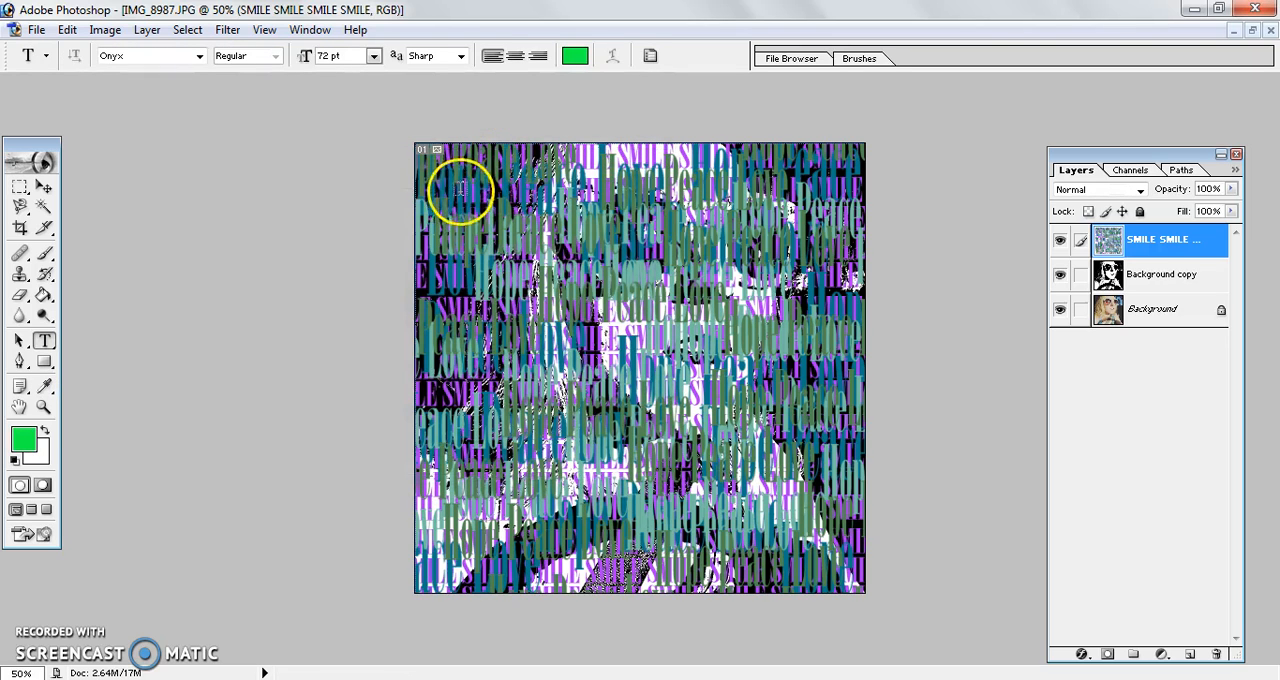
pyautogui.click(720, 342)
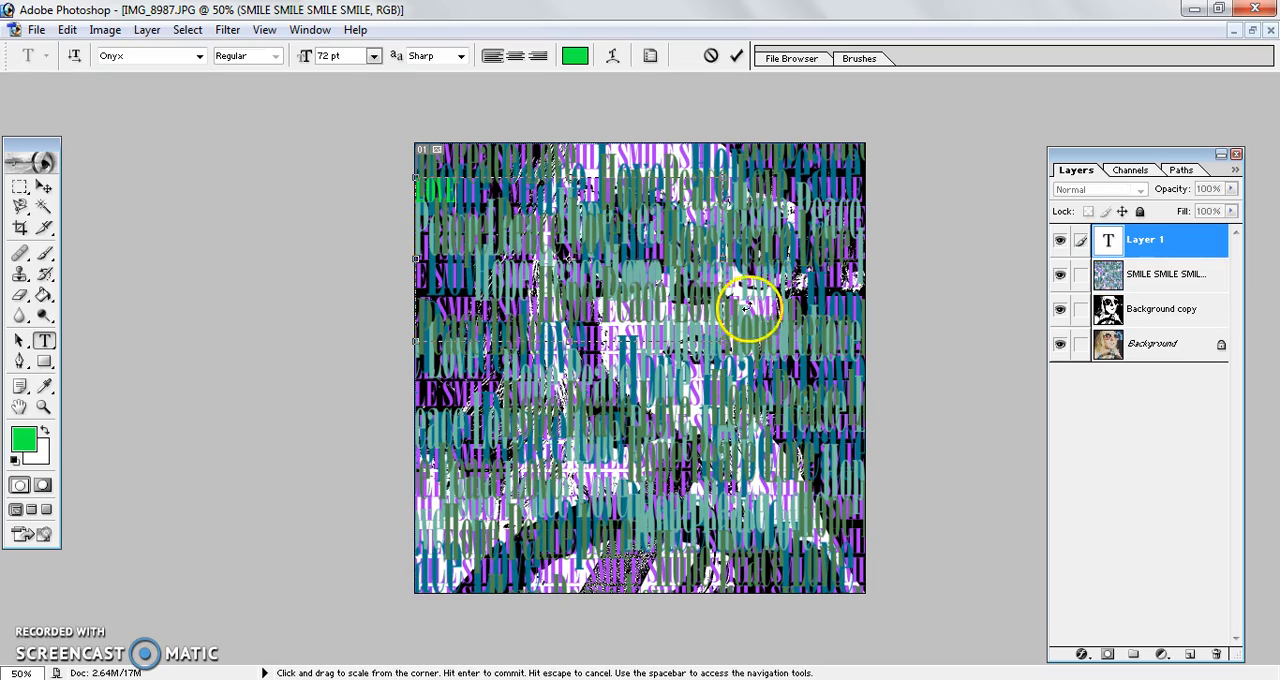
pyautogui.click(733, 56)
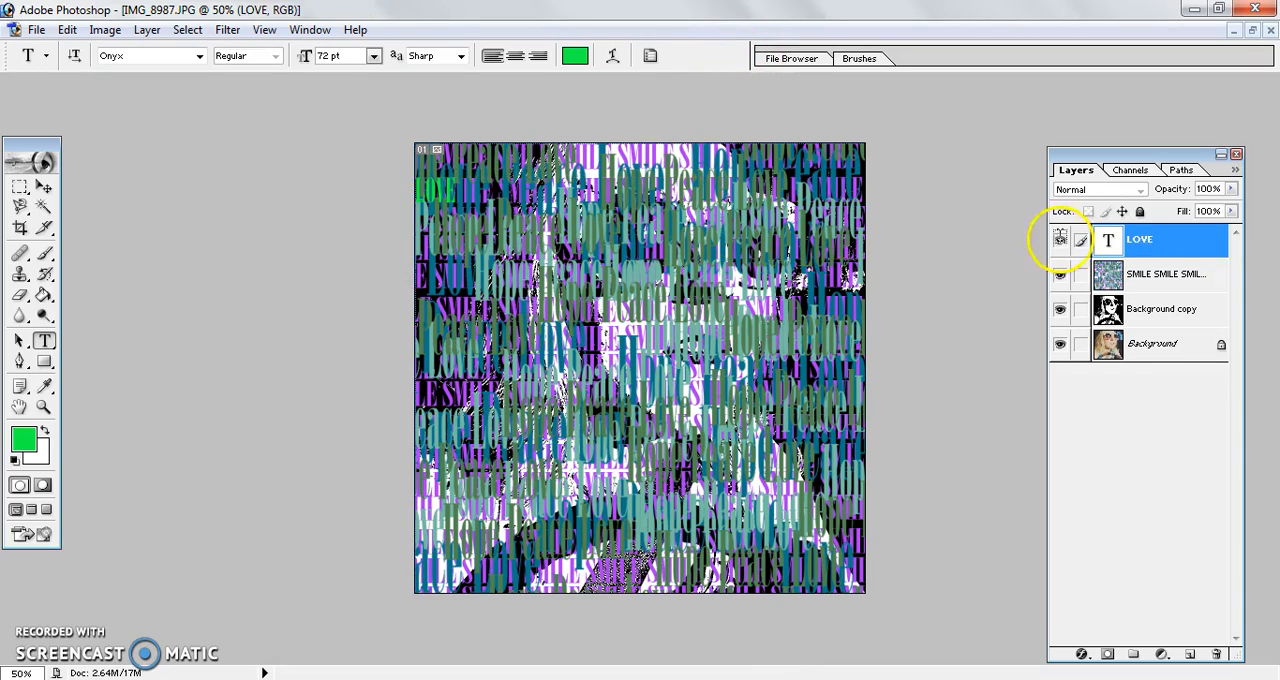
# Step: Rasterize the LOVE layer and enlarge the word to cover about a quarter of the image's width
pyautogui.rightClick(1140, 240)
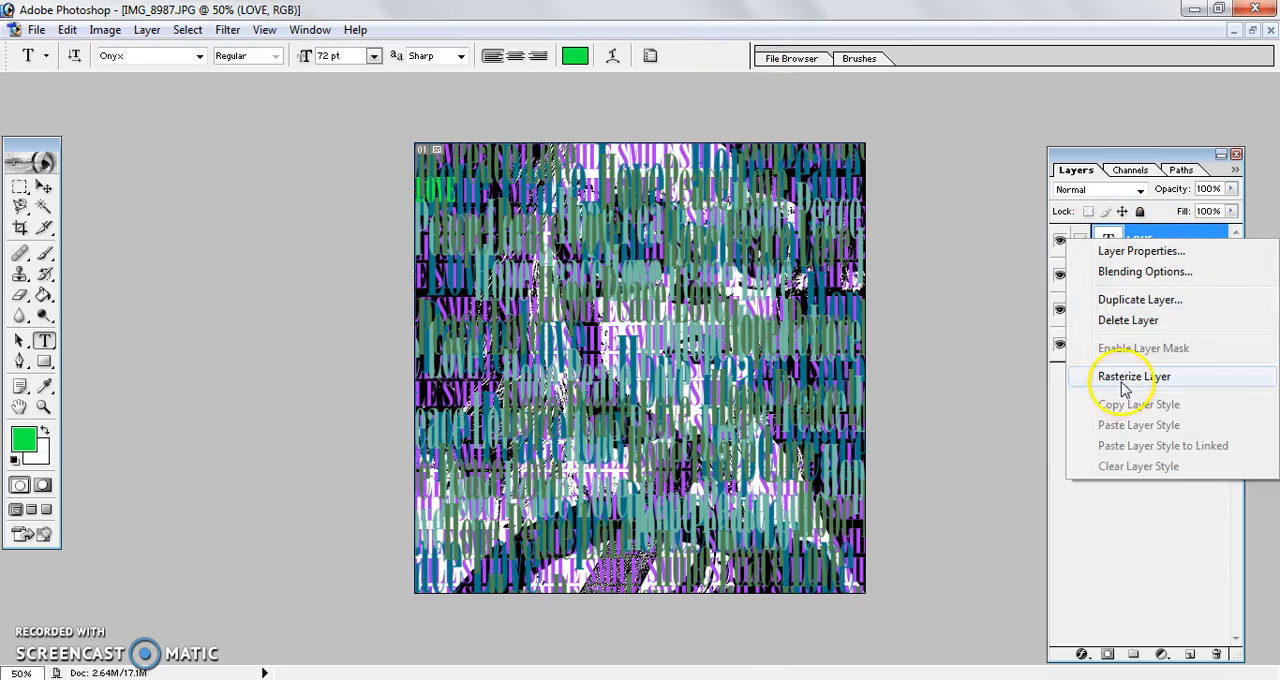
pyautogui.click(1118, 376)
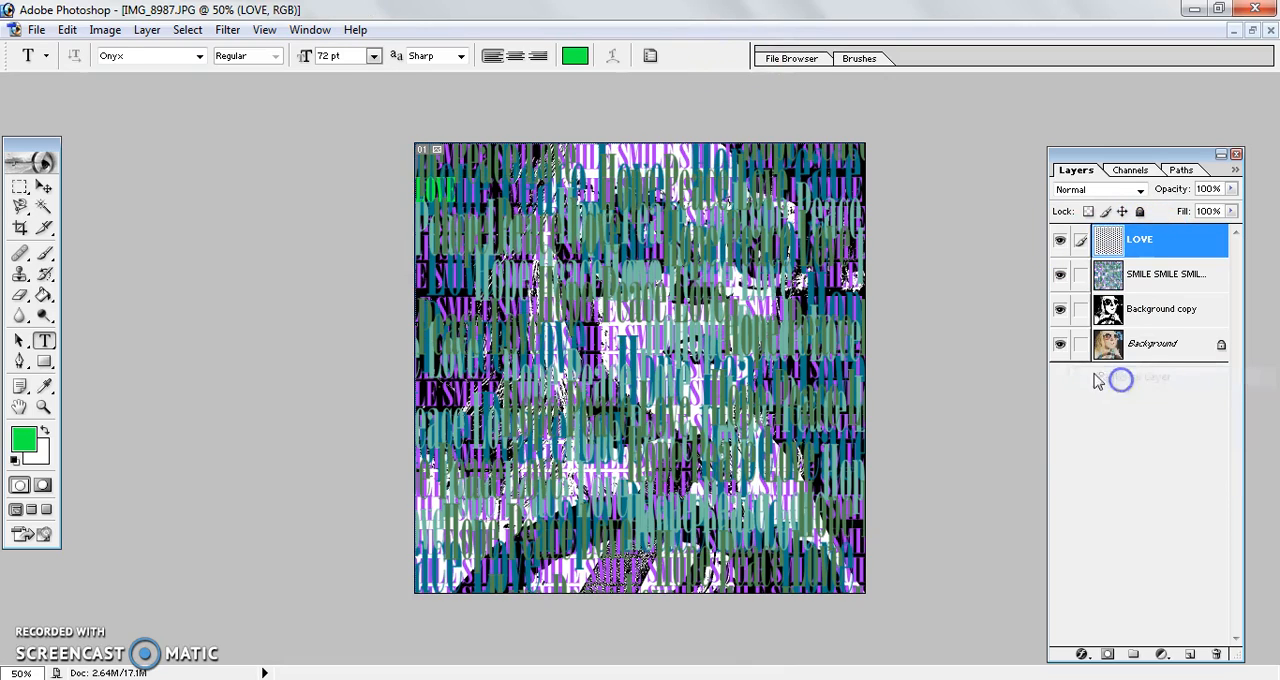
pyautogui.click(45, 186)
pyautogui.moveTo(452, 205); pyautogui.dragTo(536, 217)
pyautogui.press('Return')
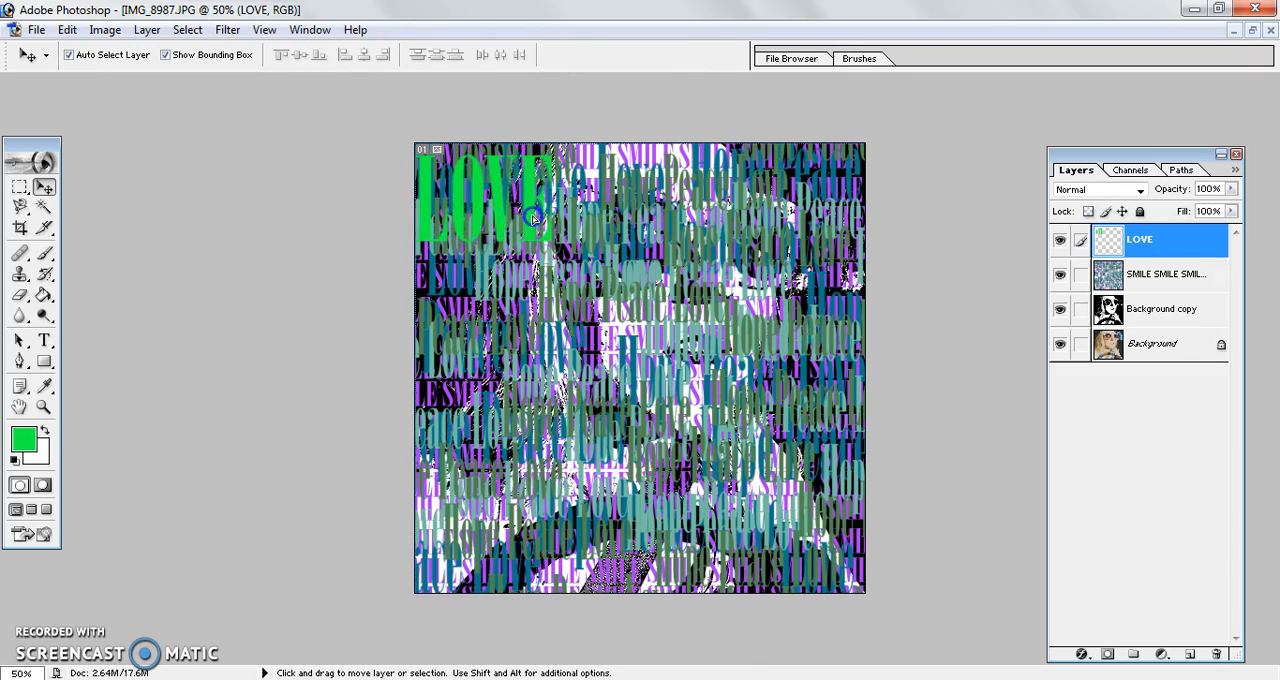
pyautogui.moveTo(551, 259); pyautogui.dragTo(512, 205)
pyautogui.press('Return')
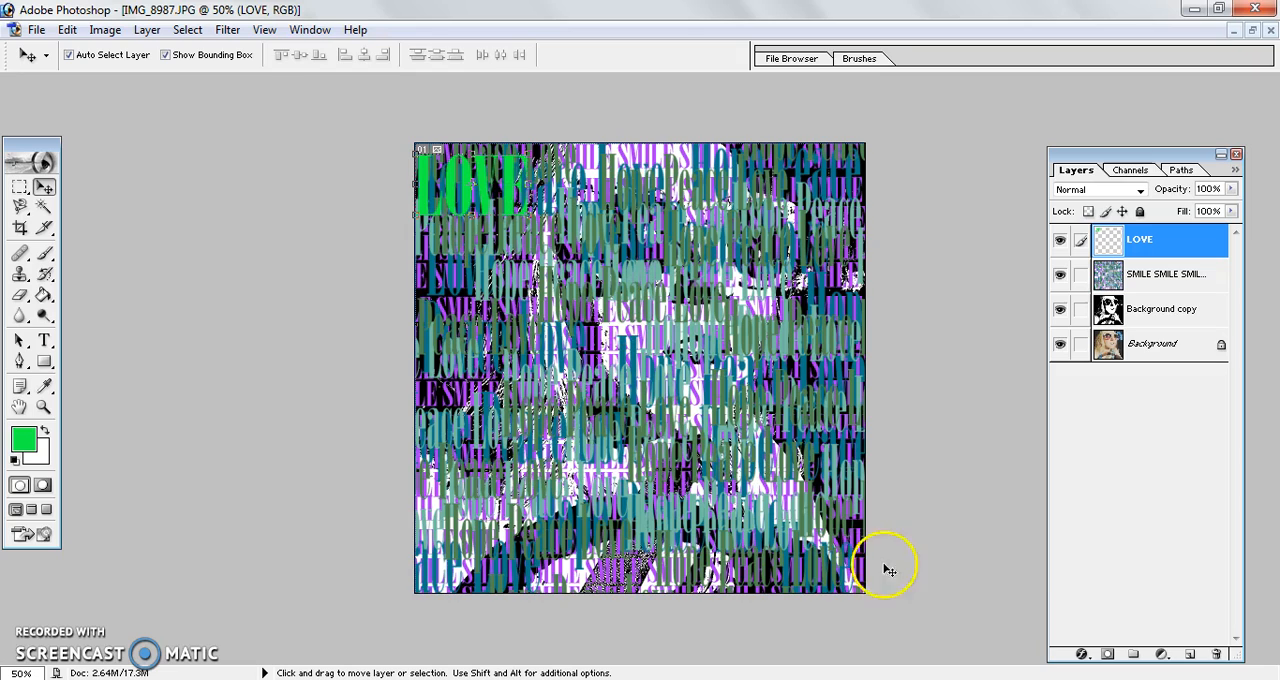
# Step: Add a drop shadow to the LOVE layer with 75% opacity, 30° angle, 5 px distance and 5 px size
pyautogui.click(1083, 657)
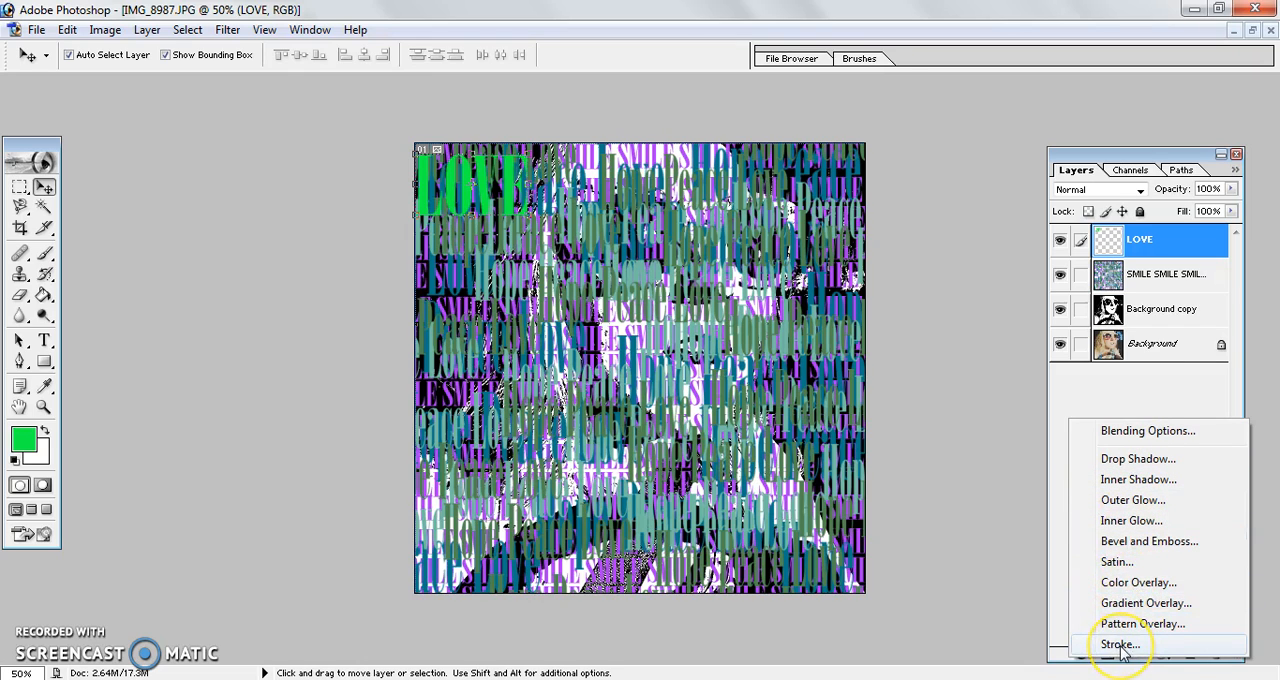
pyautogui.click(1137, 459)
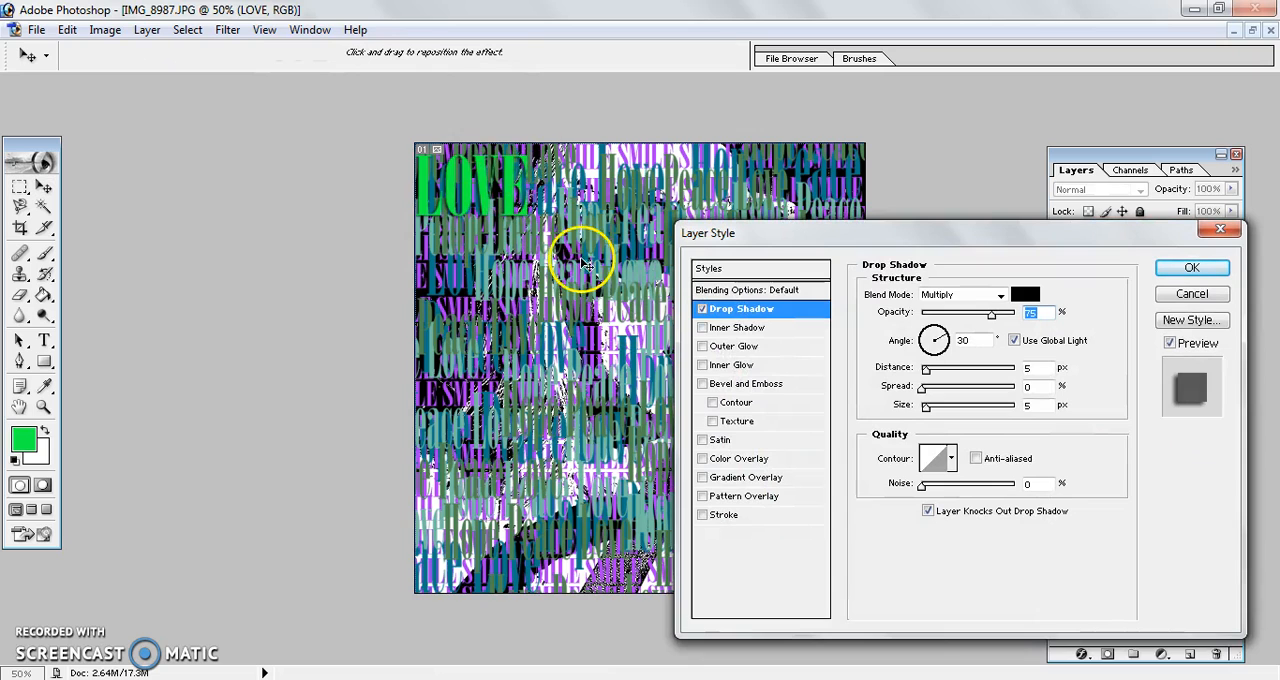
pyautogui.click(1190, 268)
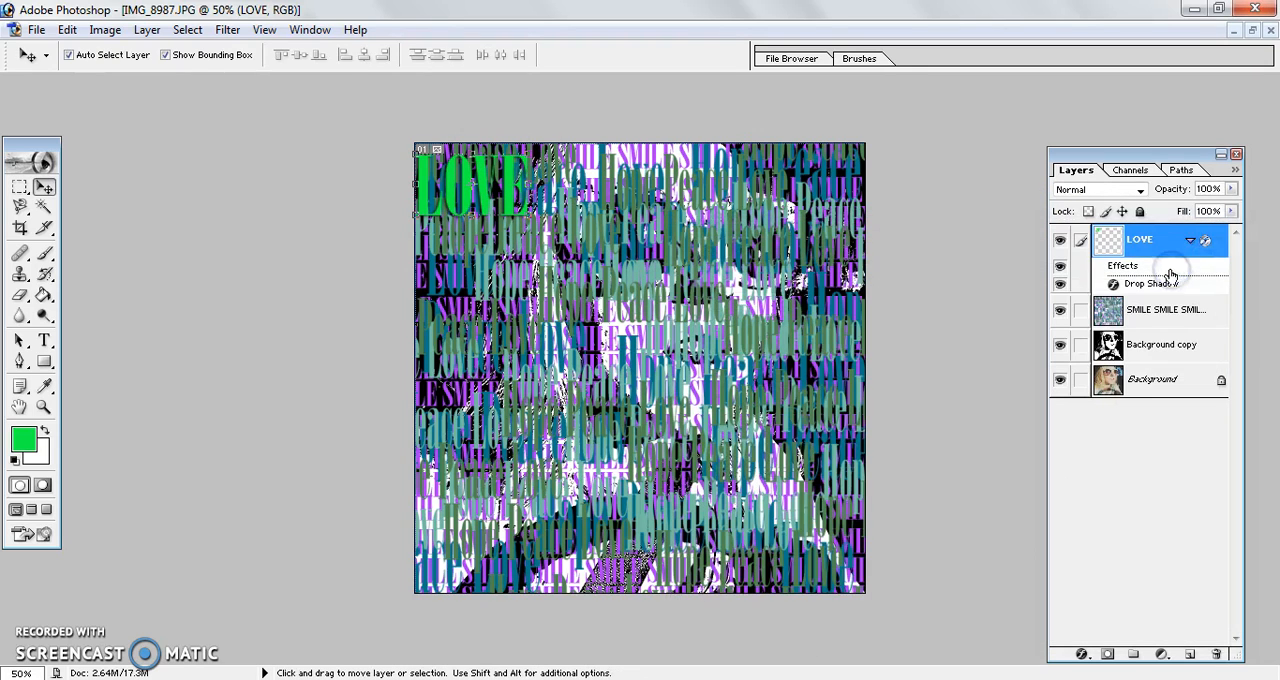
# Step: Scatter six duplicates of the LOVE layer over the portrait in varied sizes, scaling the first copy to 73.3% width and 55.7% height
pyautogui.moveTo(1138, 245); pyautogui.dragTo(1193, 653)
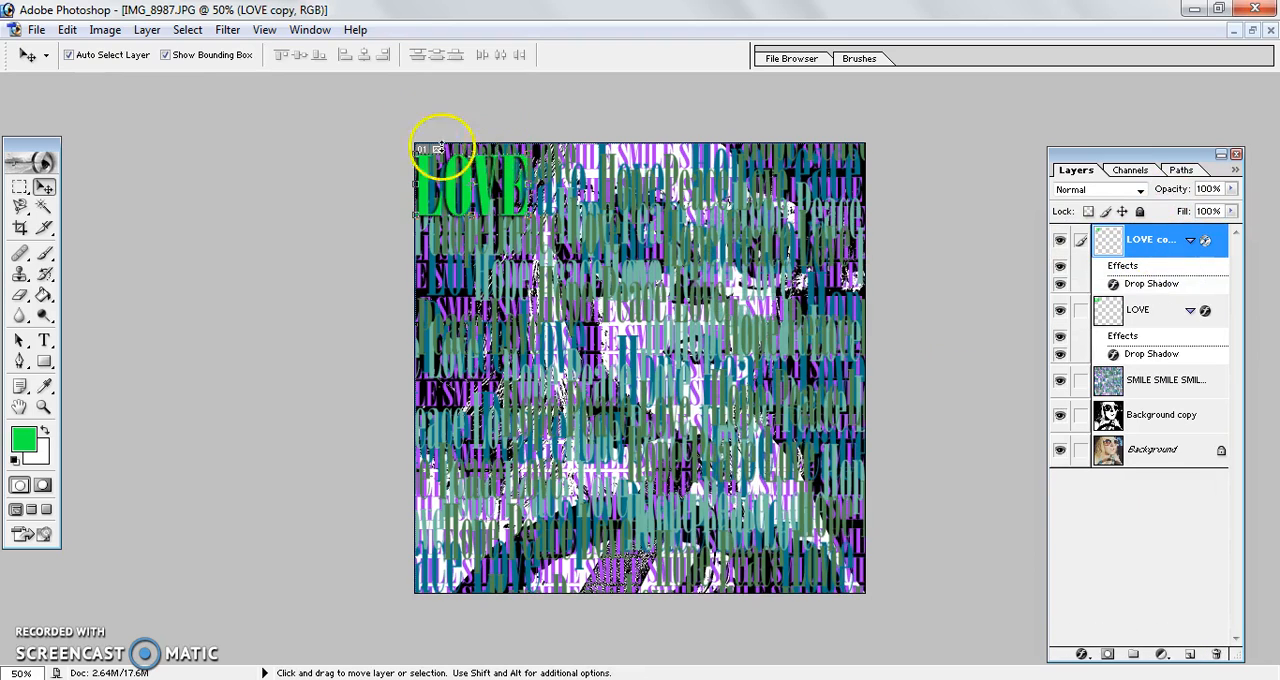
pyautogui.moveTo(509, 171); pyautogui.dragTo(566, 250)
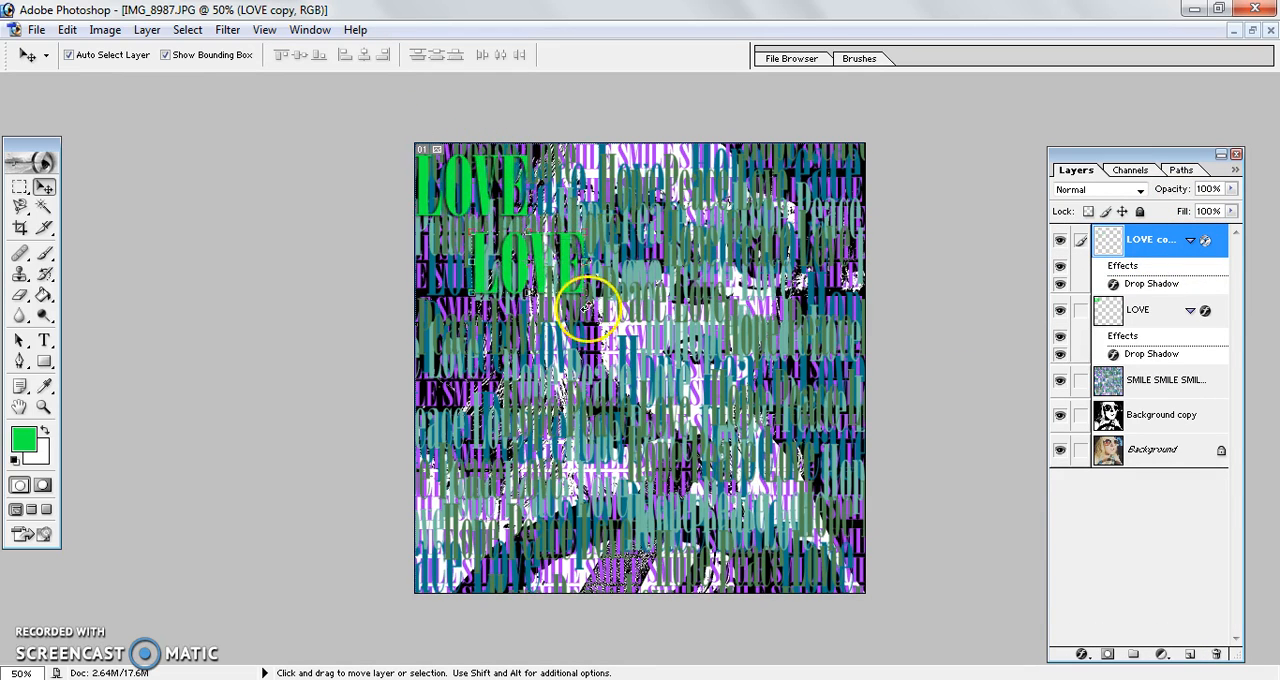
pyautogui.moveTo(583, 291); pyautogui.dragTo(565, 277)
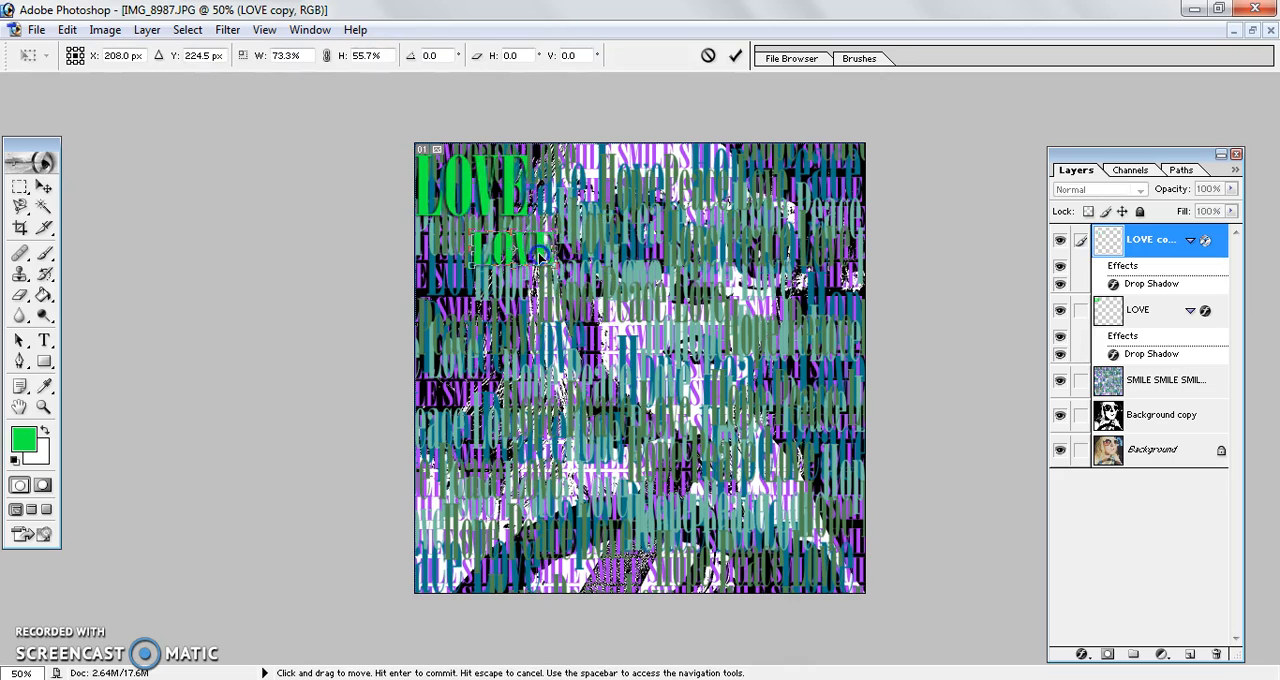
pyautogui.press('Return')
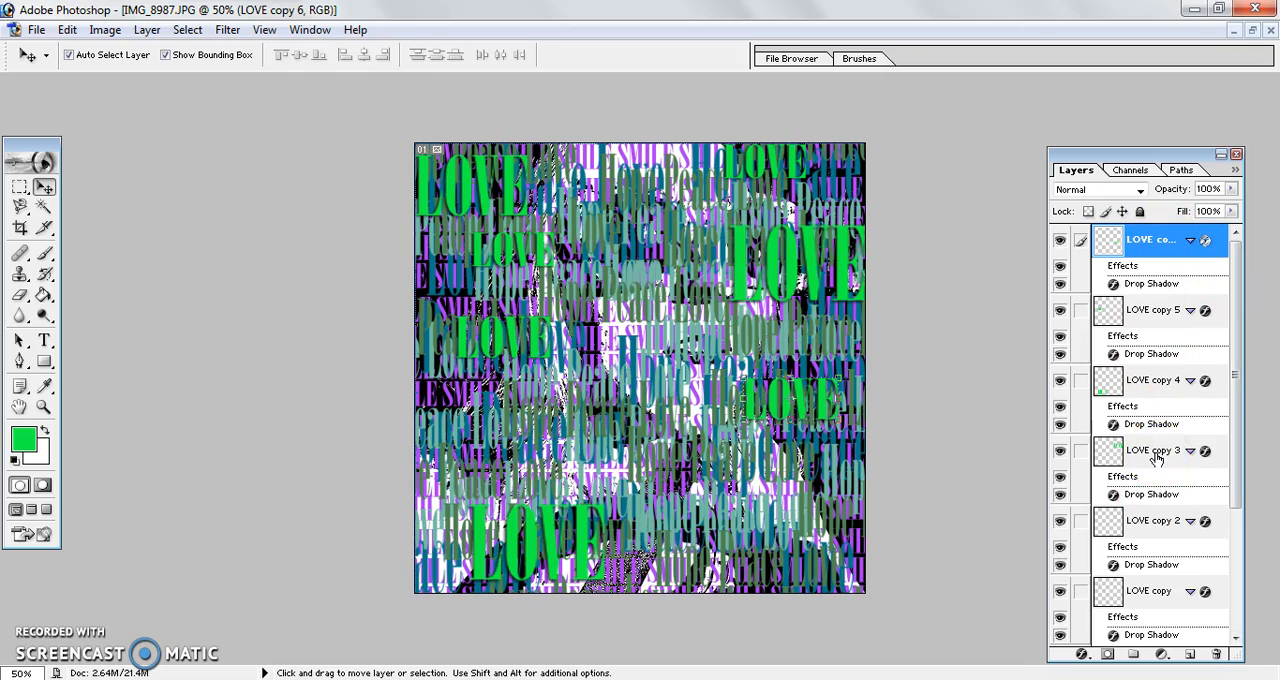
# Step: Hide the SMILE, Background copy and Background layers and merge all the visible LOVE layers into one
pyautogui.moveTo(1236, 450); pyautogui.dragTo(1234, 550)
pyautogui.moveTo(1237, 398); pyautogui.dragTo(1230, 634)
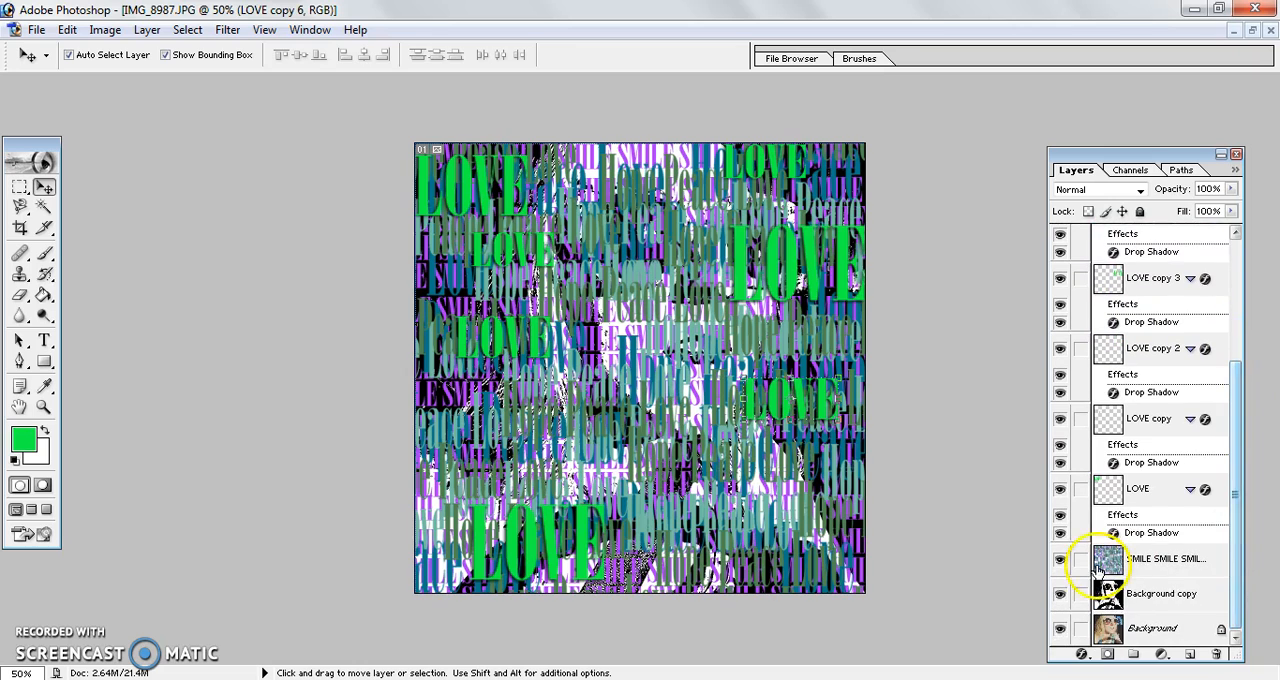
pyautogui.click(1059, 560)
pyautogui.click(1059, 593)
pyautogui.click(1060, 628)
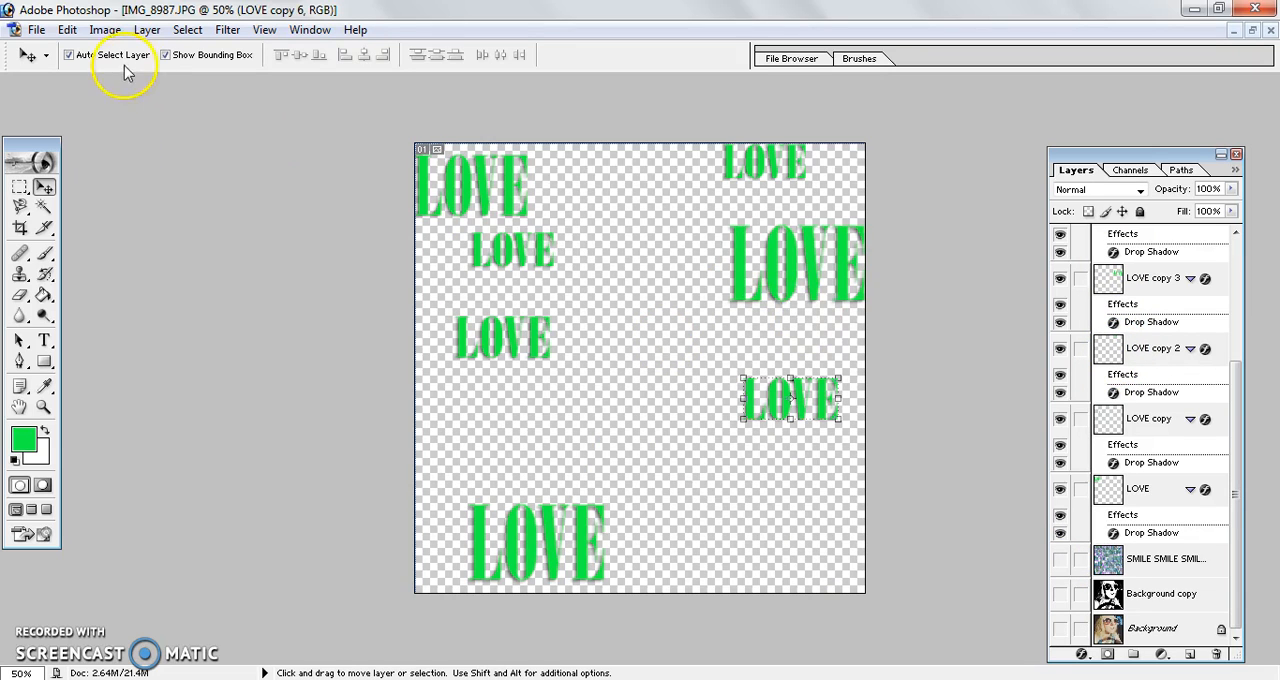
pyautogui.click(145, 30)
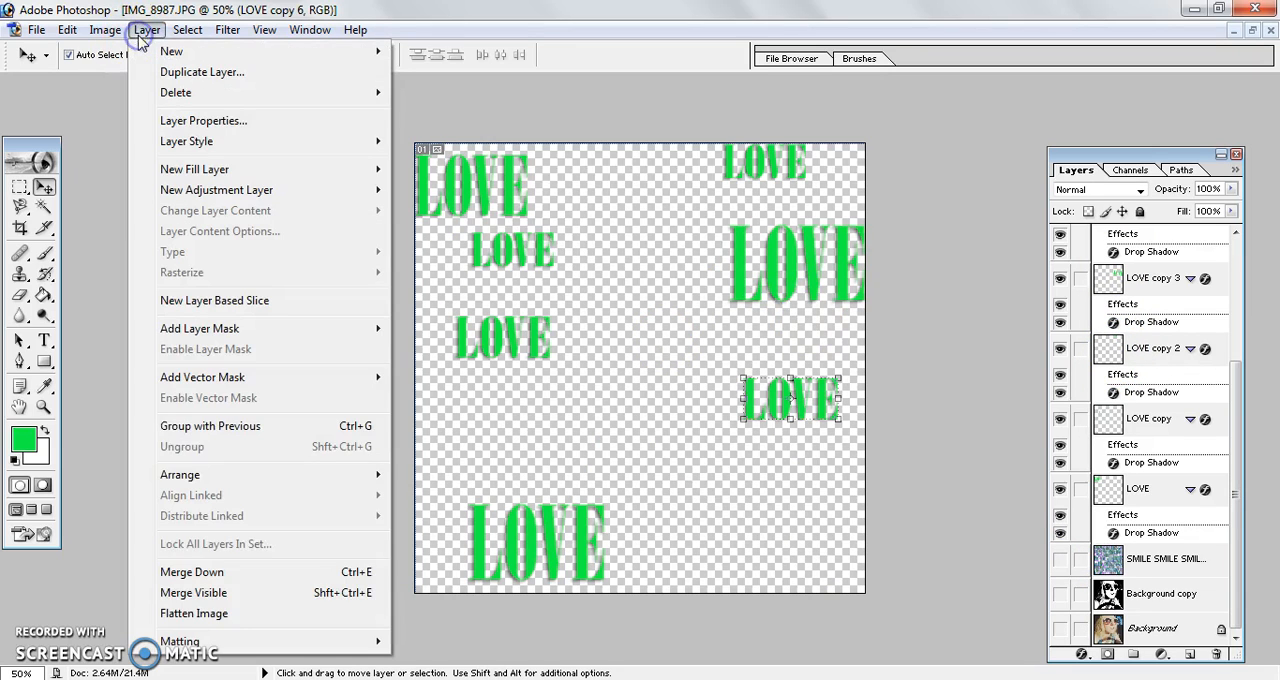
pyautogui.click(197, 594)
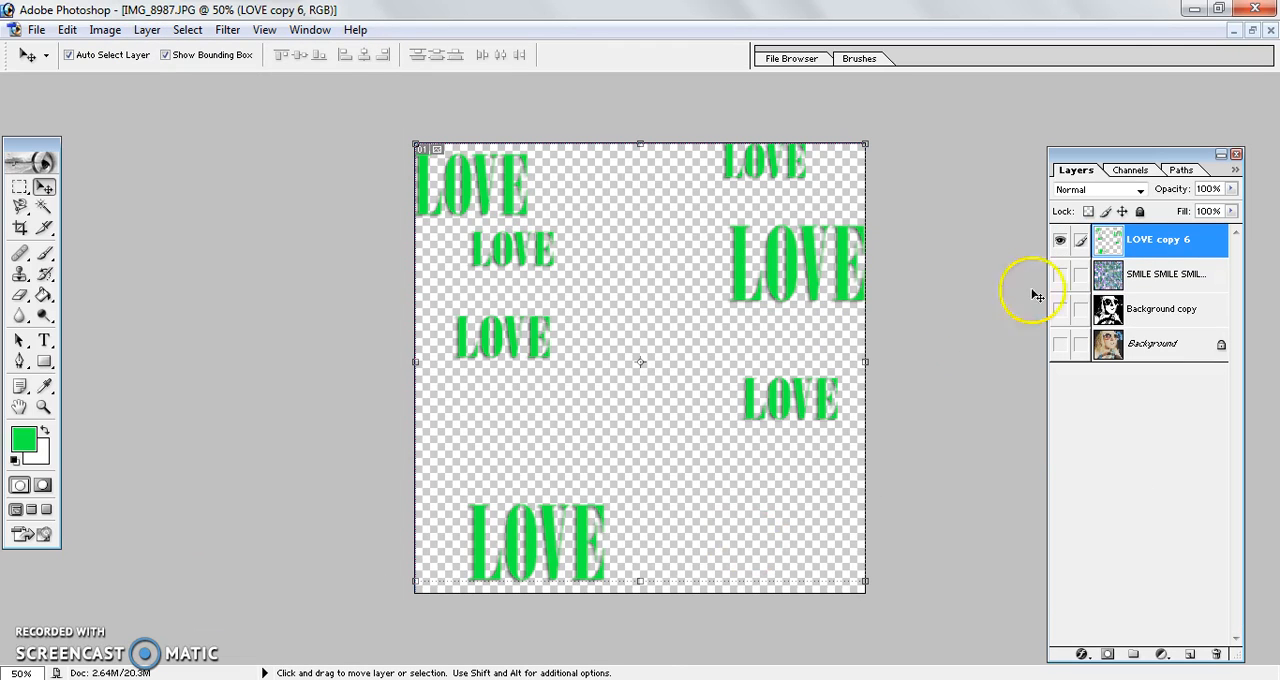
# Step: Make the black-and-white Background copy the only visible layer, with the SMILE and merged LOVE layers hidden
pyautogui.click(1059, 276)
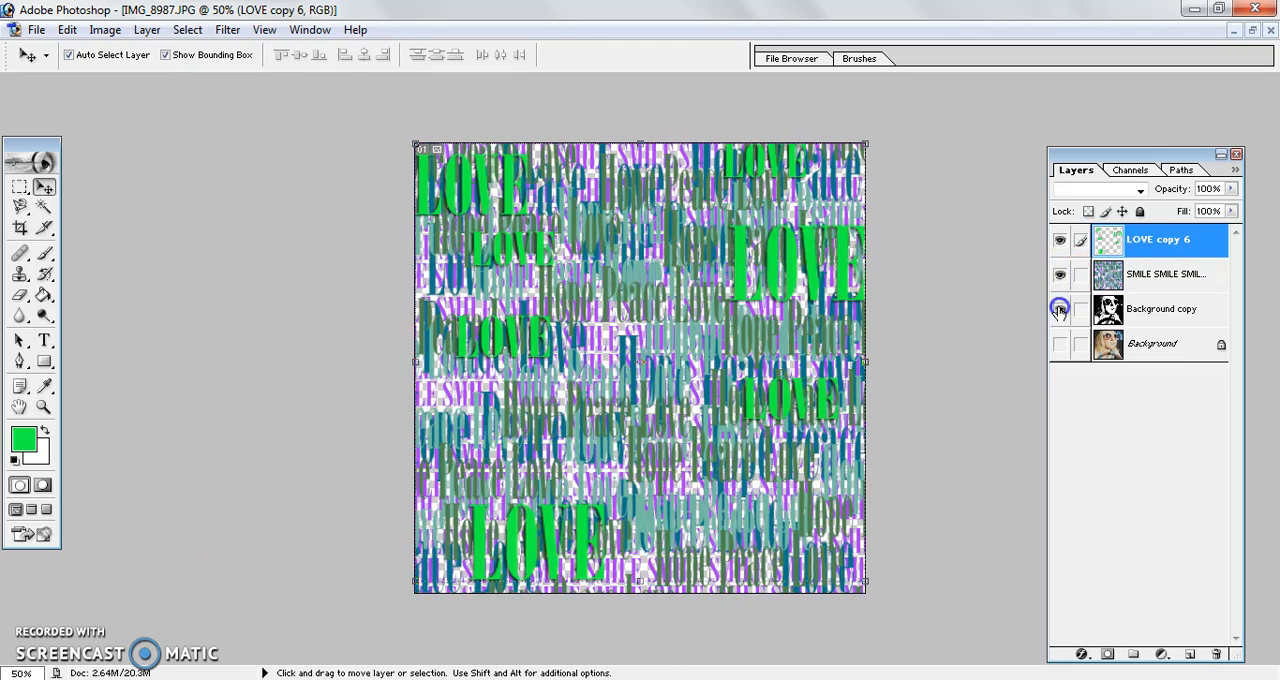
pyautogui.click(1059, 309)
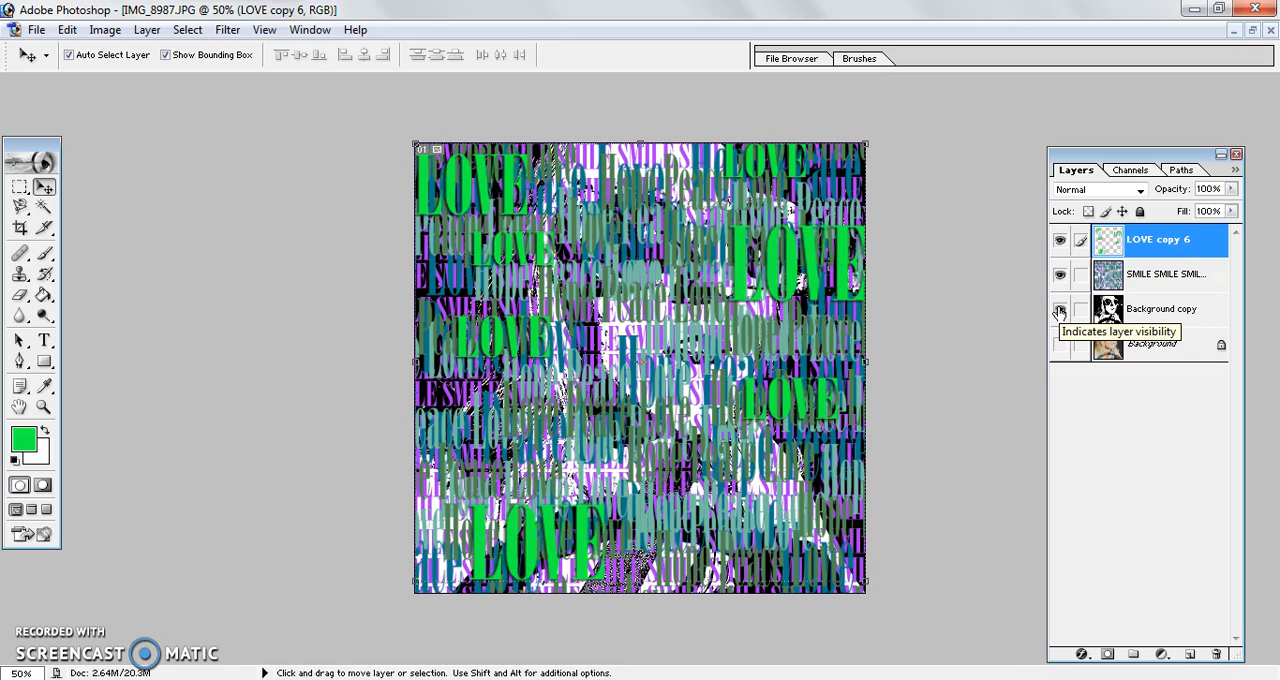
pyautogui.click(1059, 274)
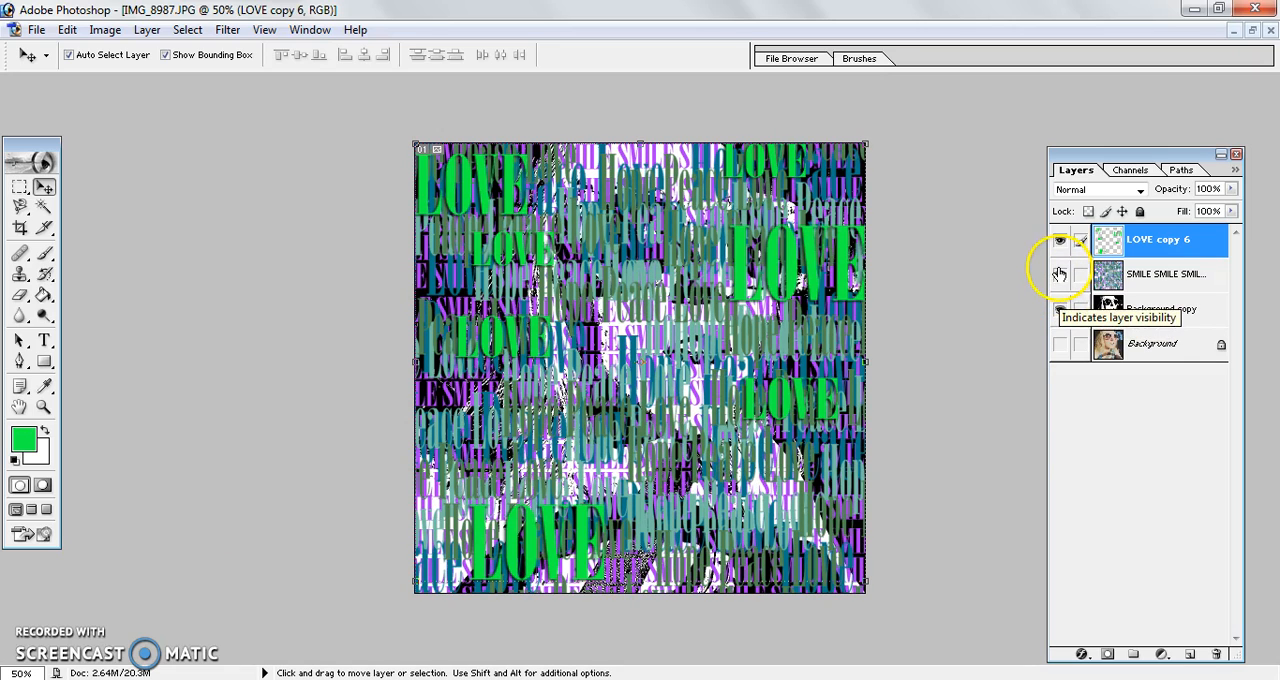
pyautogui.click(1060, 240)
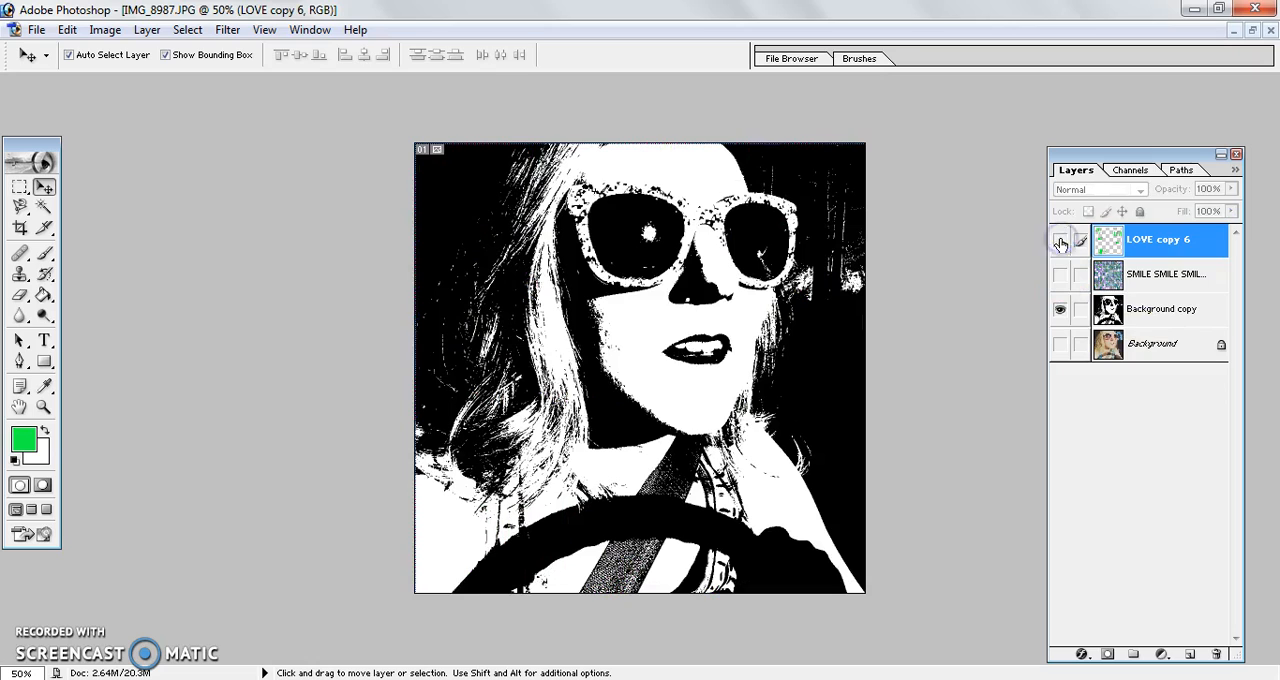
# Step: Select a black area of the Background copy layer with the Magic Wand and extend the selection to all similar black areas
pyautogui.click(1160, 312)
pyautogui.click(36, 277)
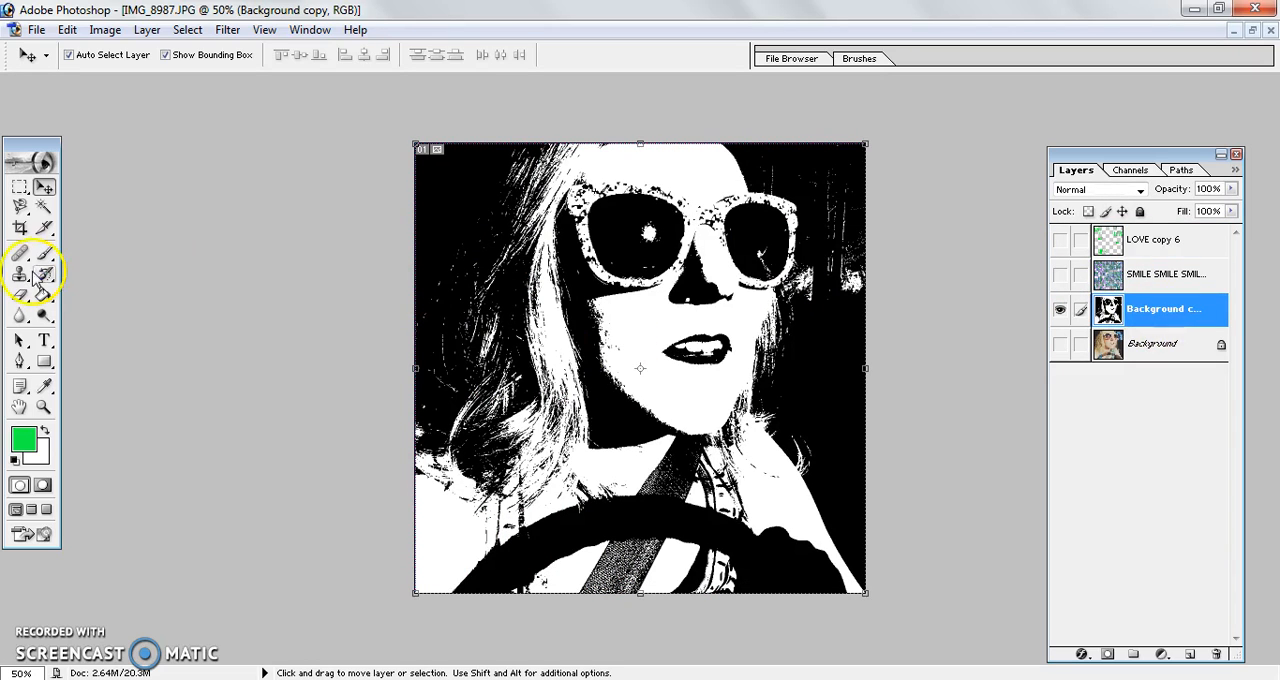
pyautogui.click(41, 208)
pyautogui.click(462, 208)
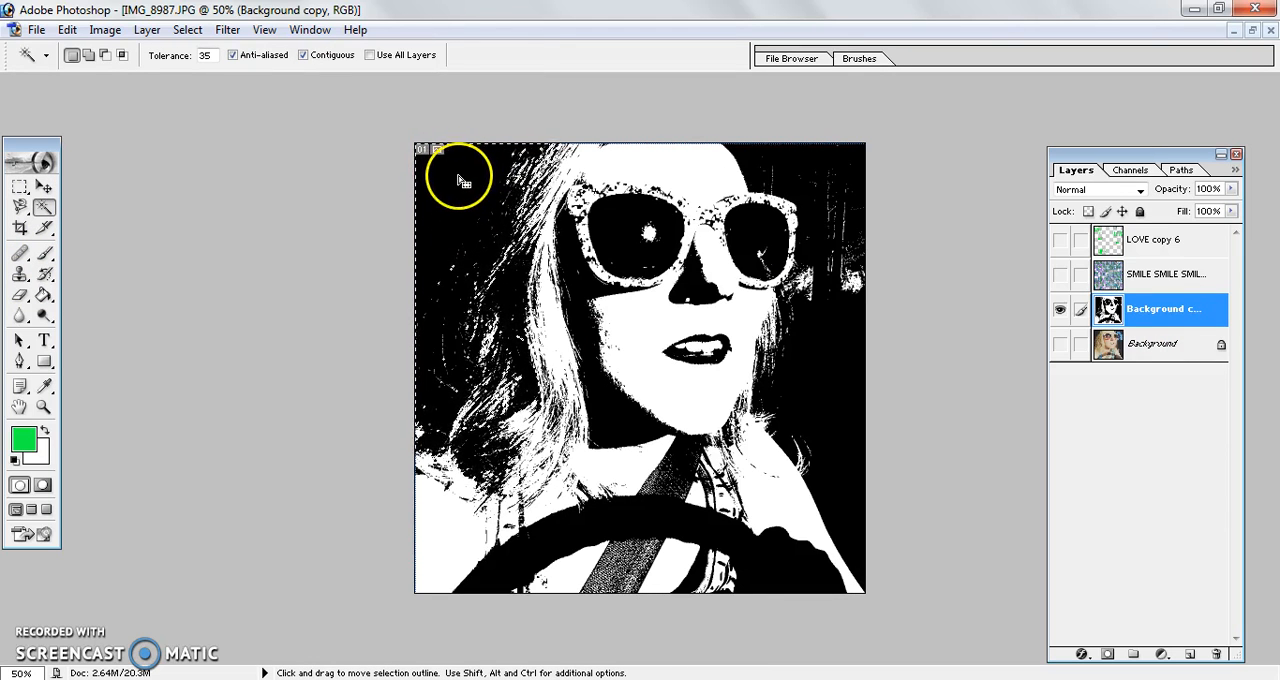
pyautogui.click(507, 278)
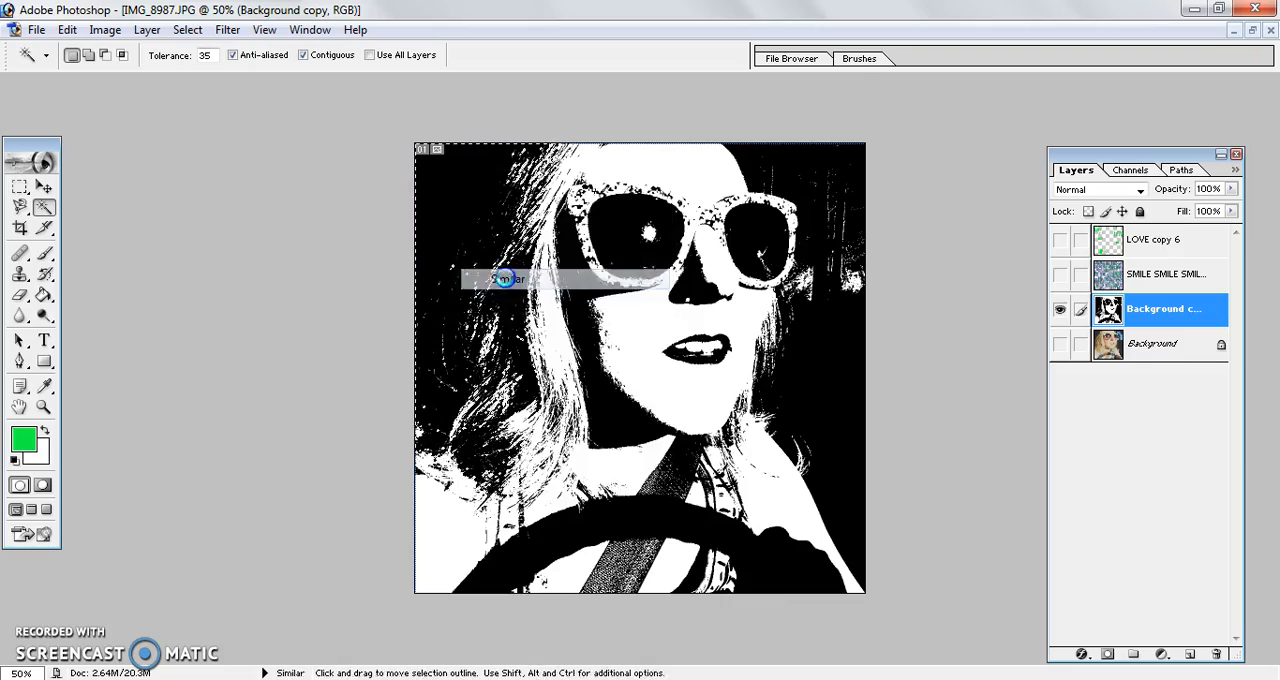
# Step: Show the SMILE and LOVE layers again and copy the selected part of the SMILE text layer to a new layer
pyautogui.click(1061, 275)
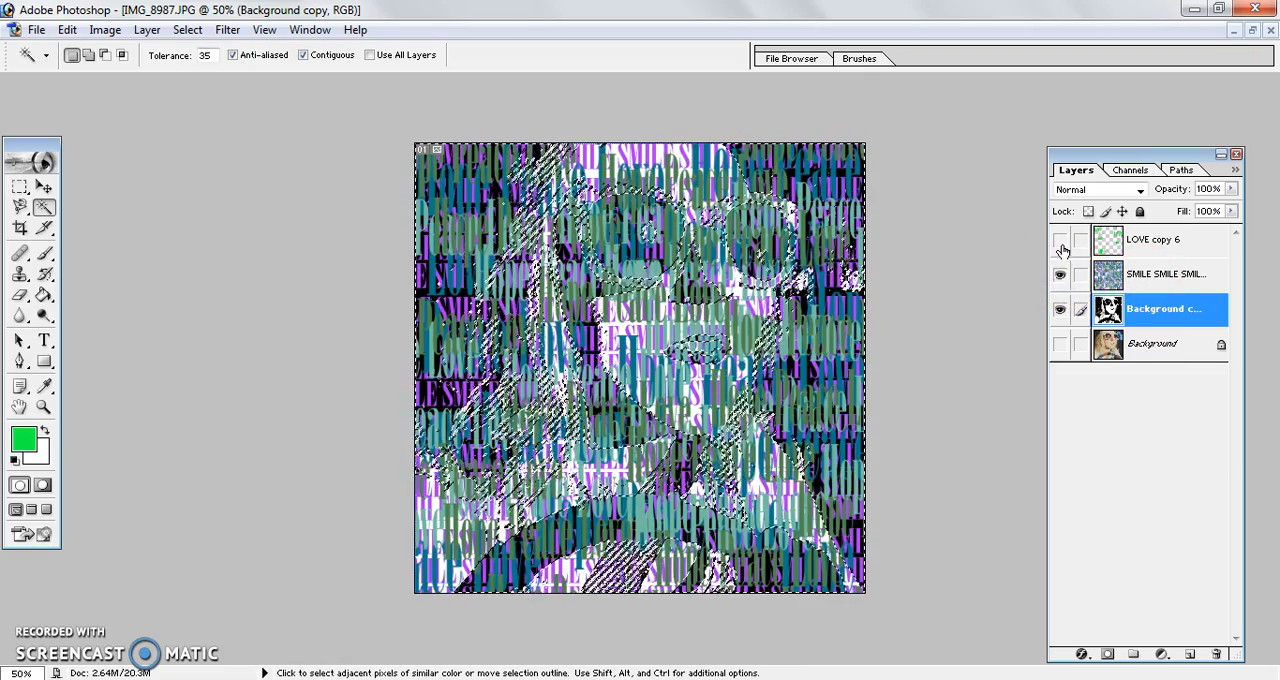
pyautogui.click(1060, 240)
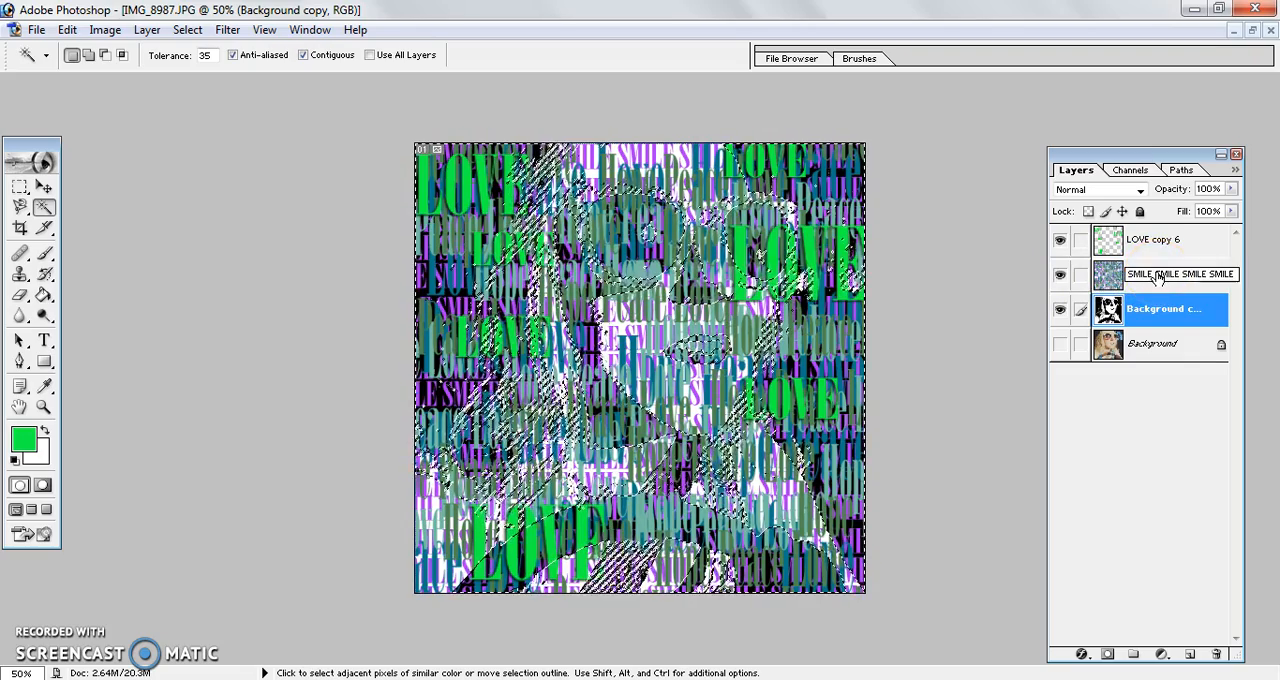
pyautogui.click(1200, 276)
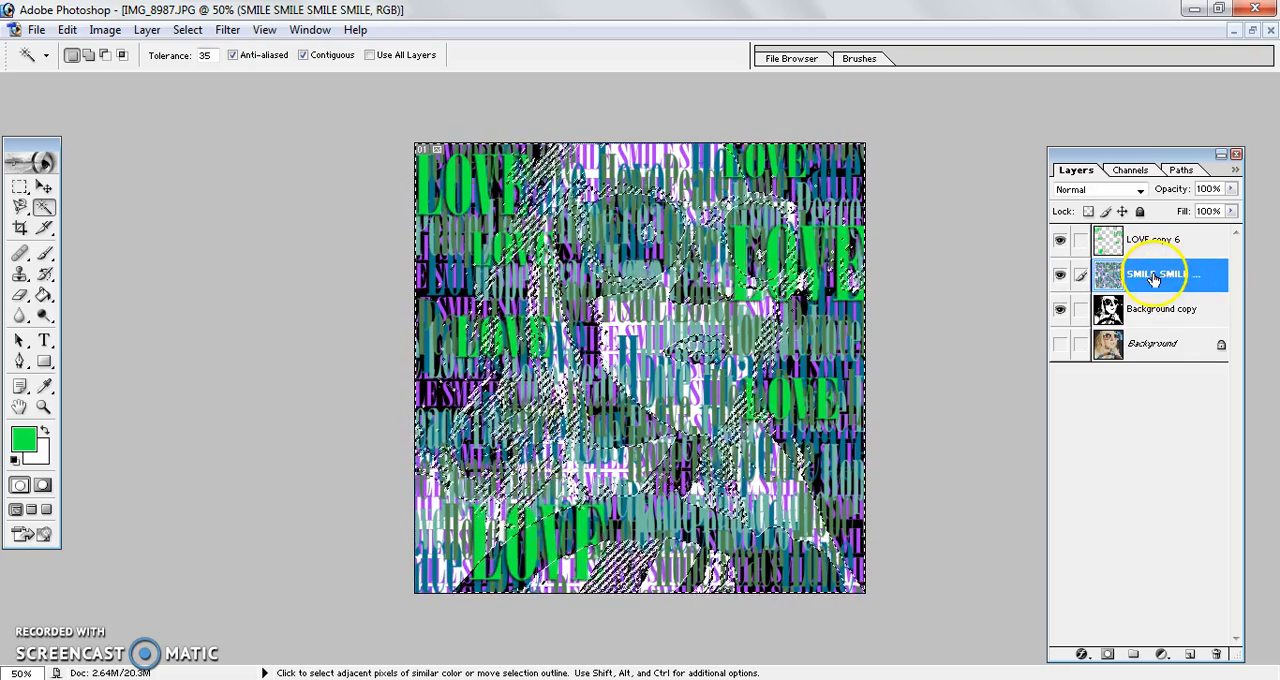
pyautogui.doubleClick(1155, 278)
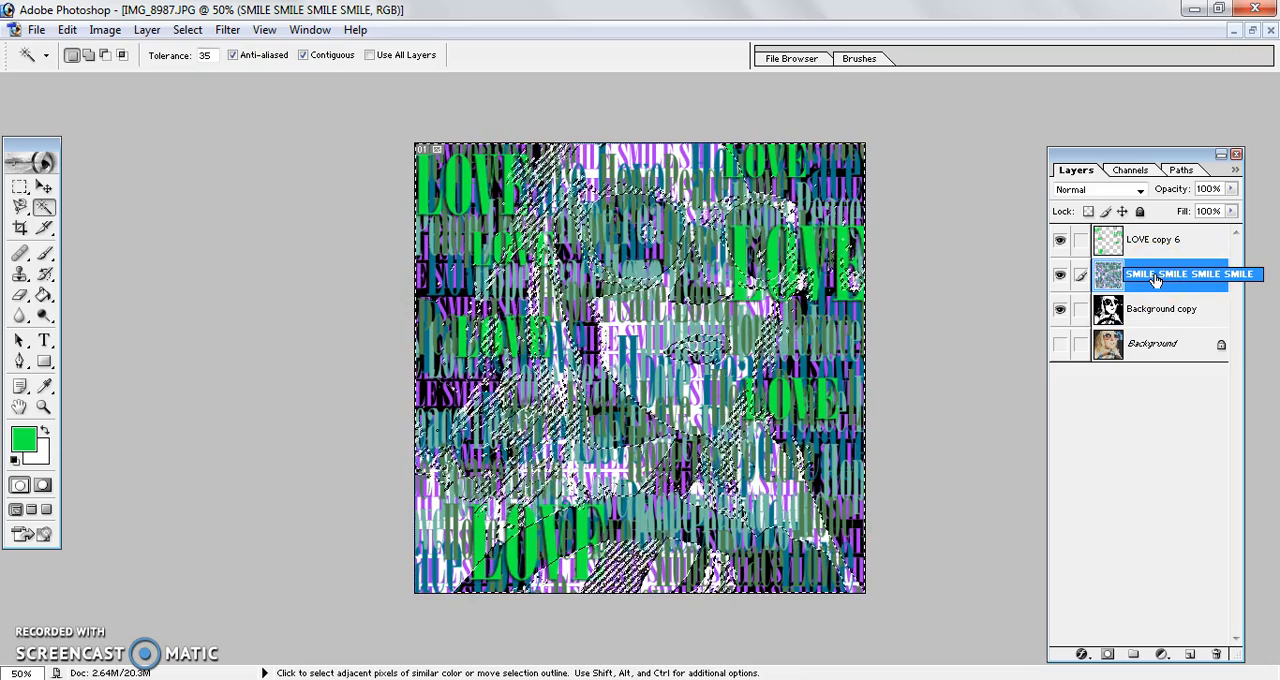
pyautogui.press('Return')
pyautogui.hotkey('ctrl', 'j')
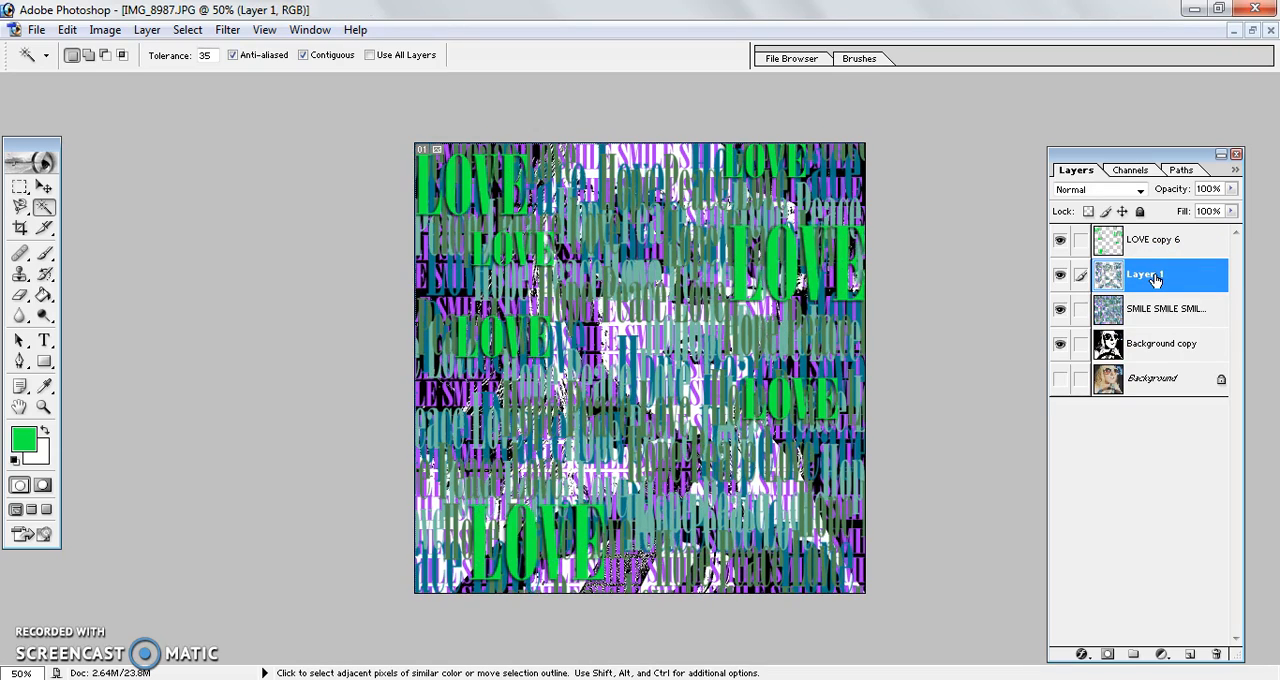
# Step: Reselect all black areas of the Background copy layer and copy that part of the LOVE layer to a new layer
pyautogui.click(1137, 350)
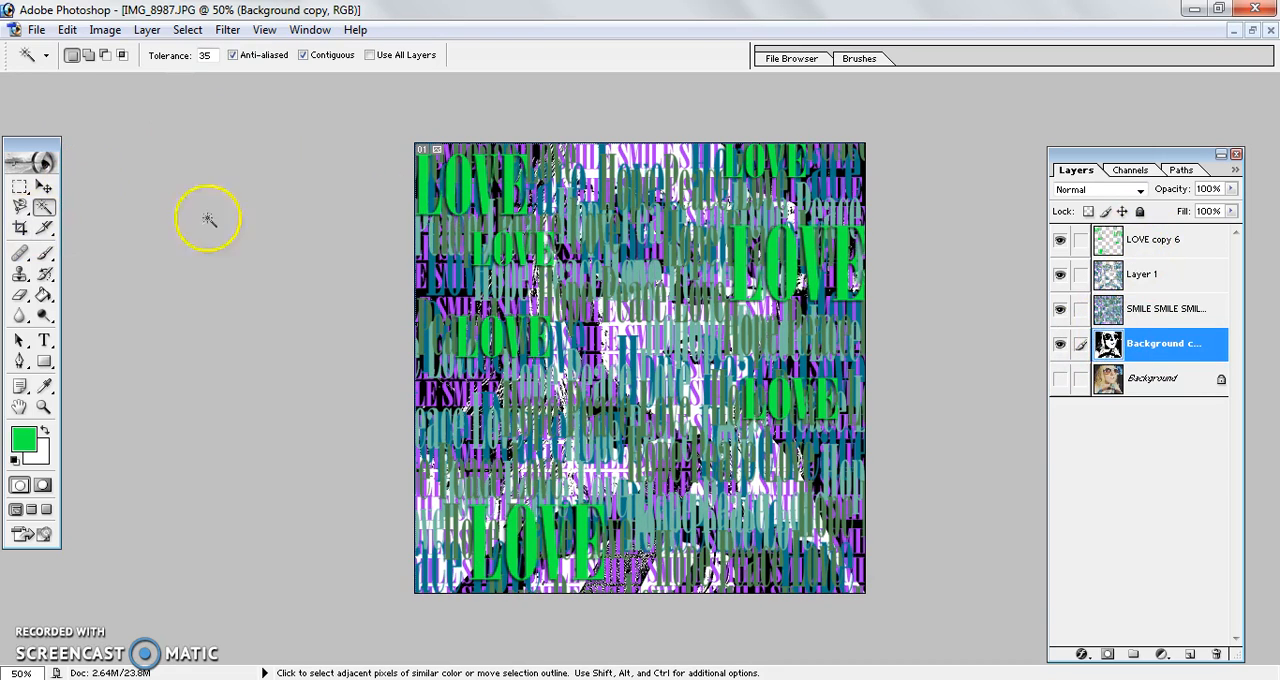
pyautogui.click(428, 282)
pyautogui.rightClick(428, 282)
pyautogui.click(398, 355)
pyautogui.click(1160, 241)
pyautogui.click(1162, 248)
pyautogui.hotkey('ctrl', 'j')
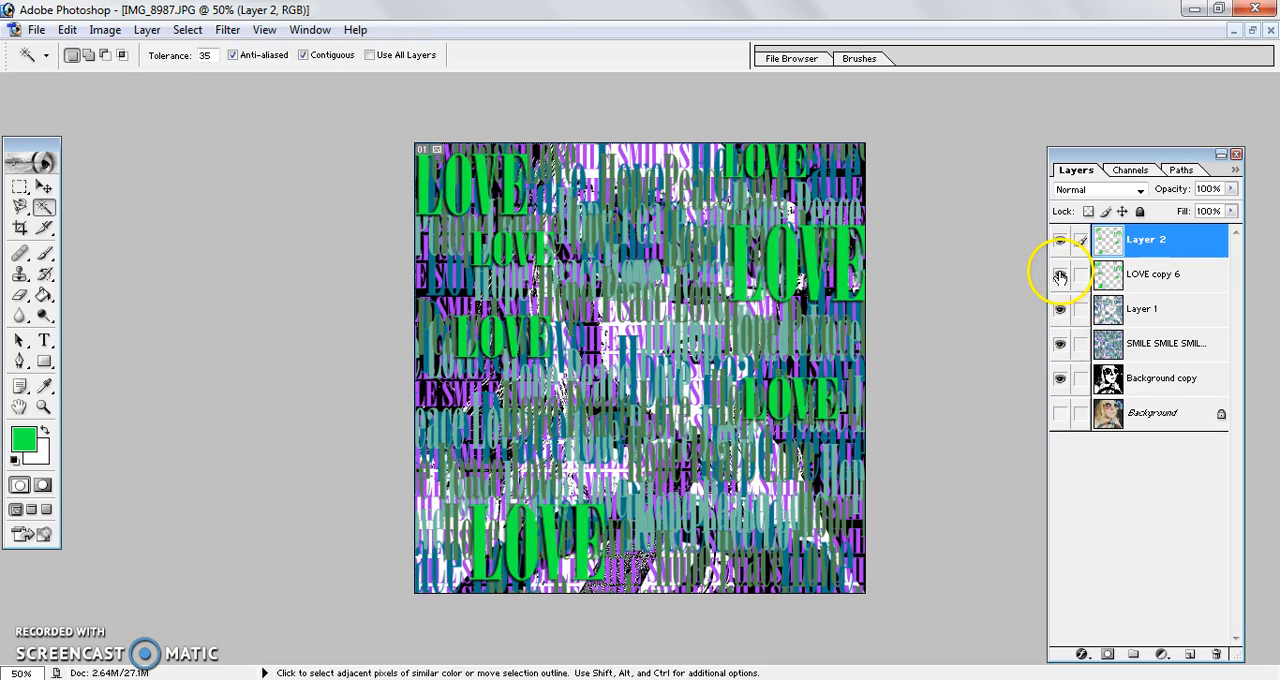
# Step: Hide the LOVE copy 6 layer and the full SMILE text layer, leaving the cut-out text over the Background copy
pyautogui.click(1060, 277)
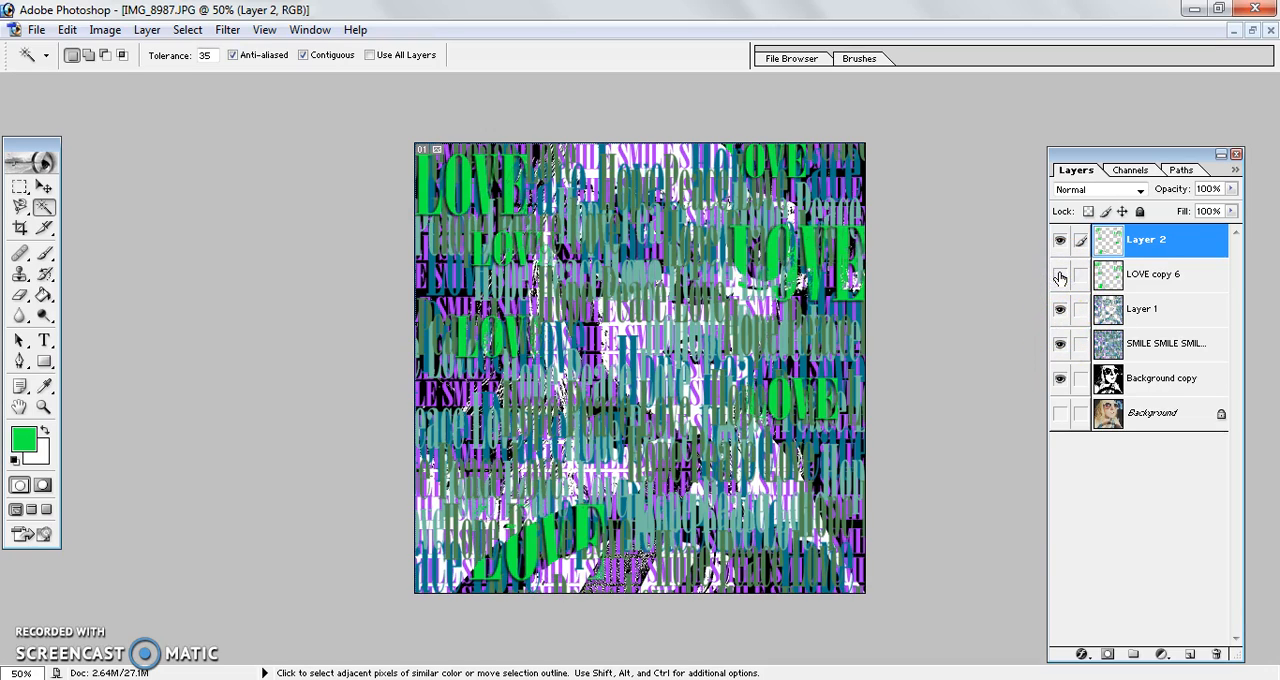
pyautogui.click(1062, 346)
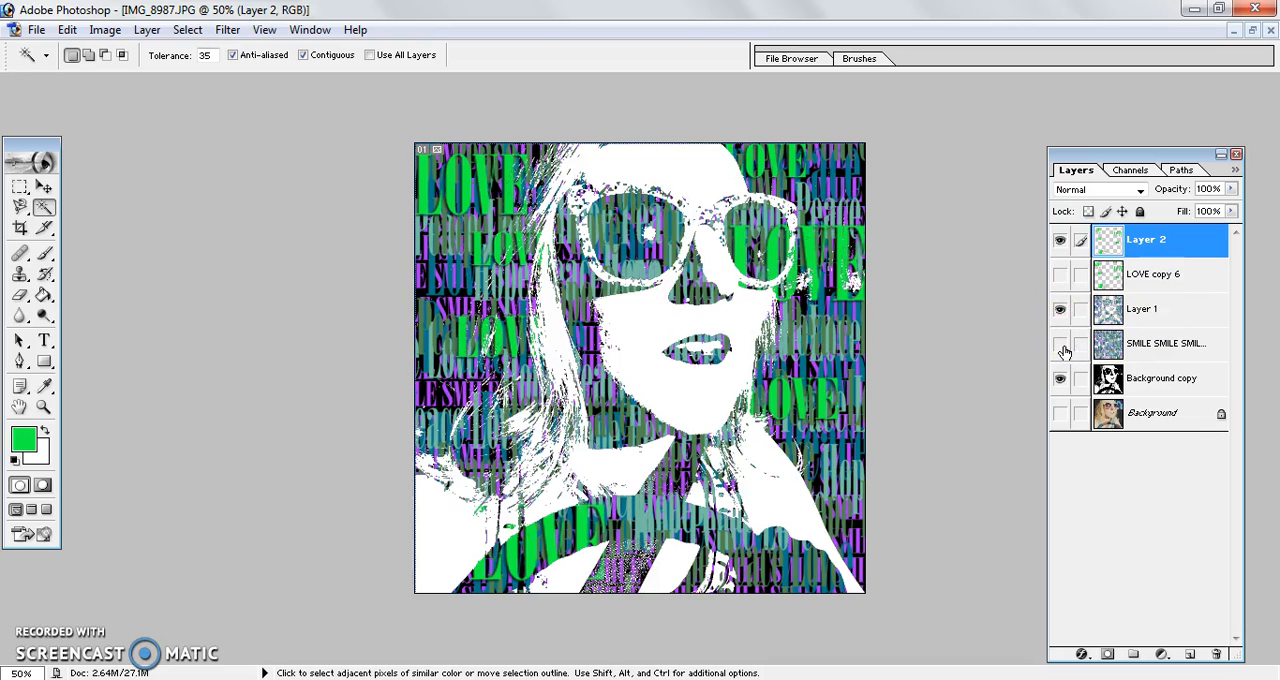
pyautogui.click(1069, 266)
# Step: Start saving a JPEG copy of the image to the Desktop, using the creator's surname followed by Text as the file name
pyautogui.click(36, 29)
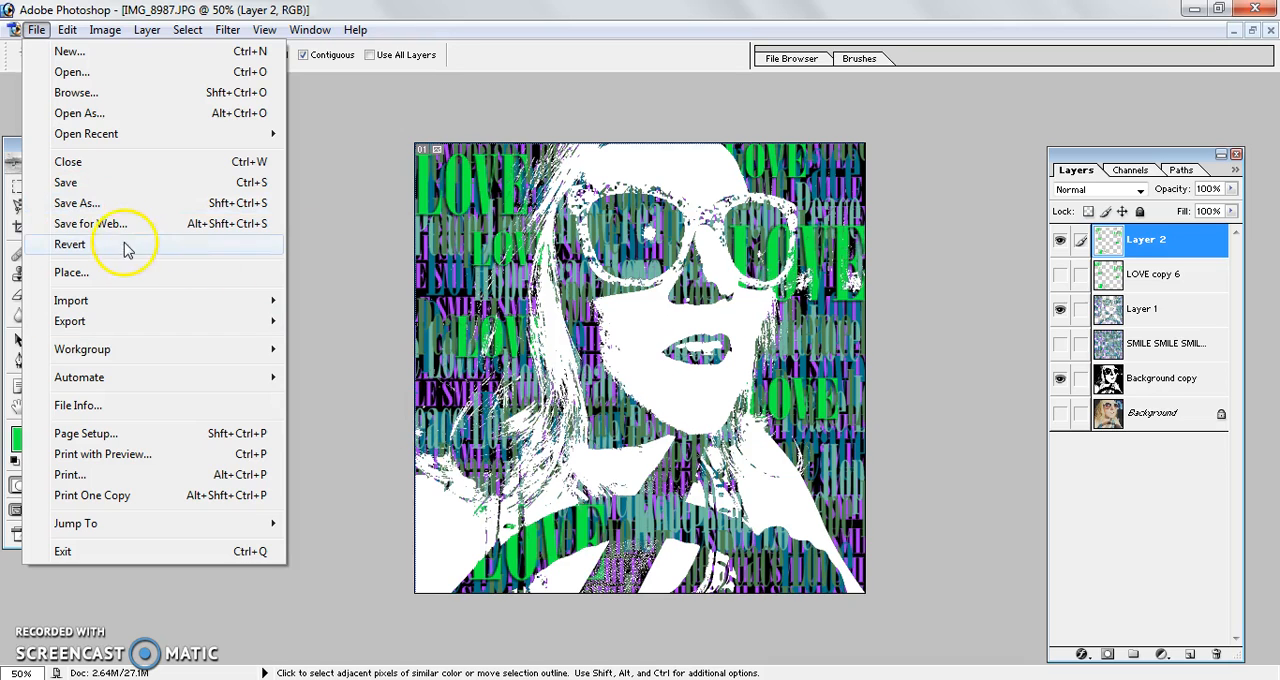
pyautogui.click(140, 203)
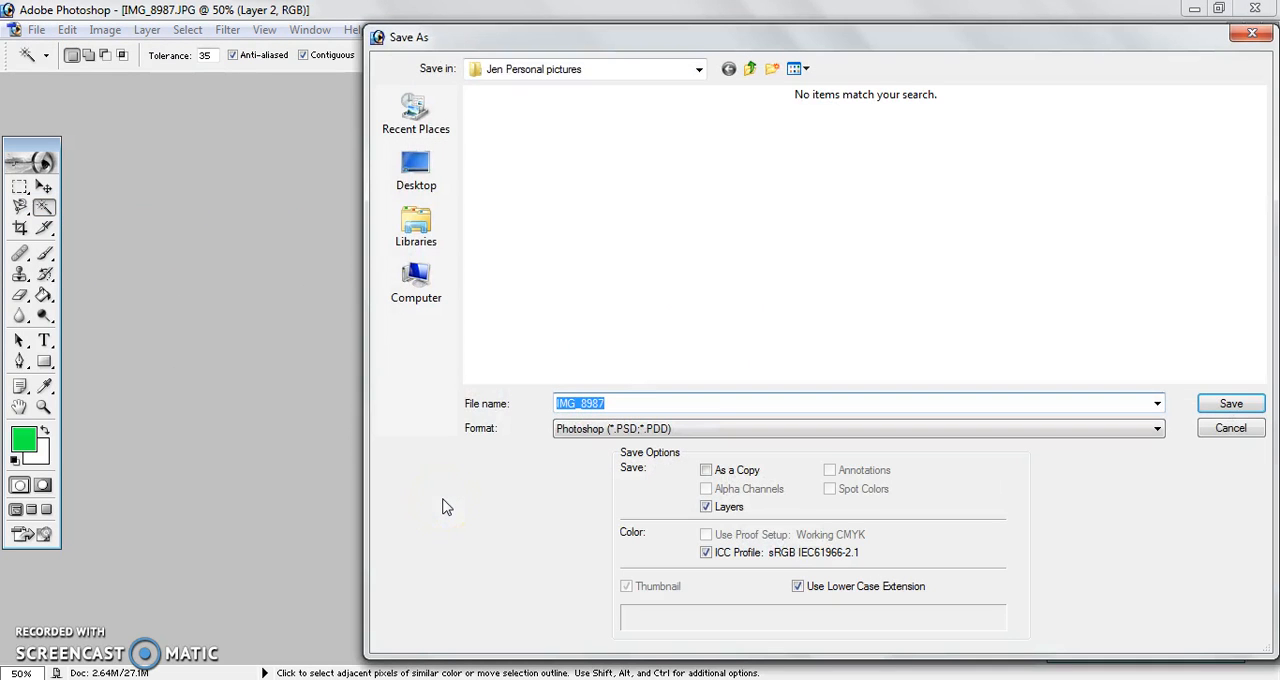
pyautogui.click(415, 167)
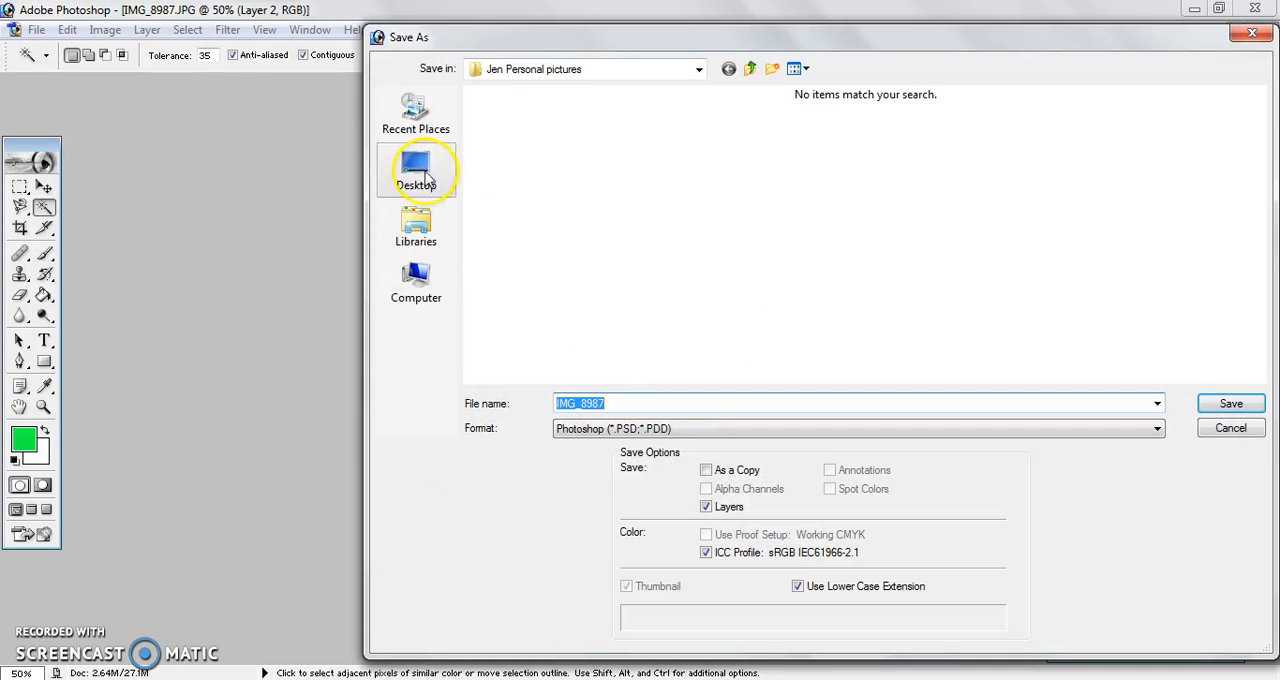
pyautogui.click(622, 398)
pyautogui.write('PierceText')
pyautogui.press('Tab')
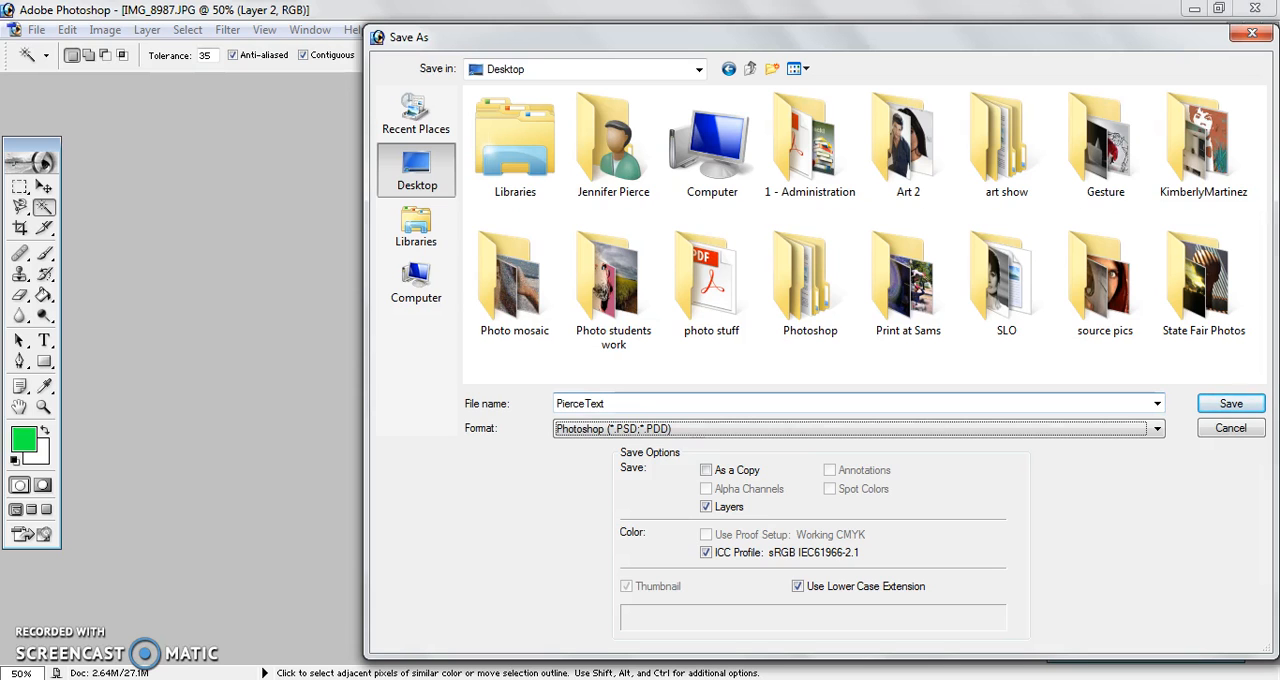
pyautogui.press('j')
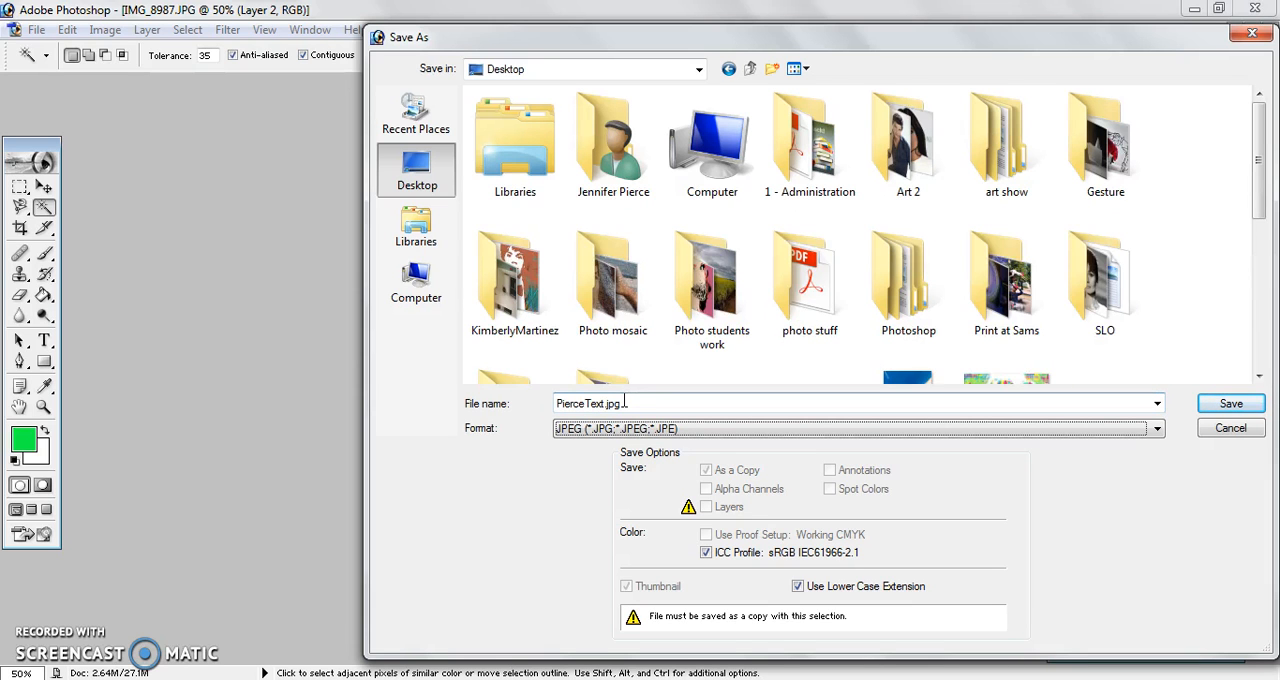
pyautogui.click(1230, 402)
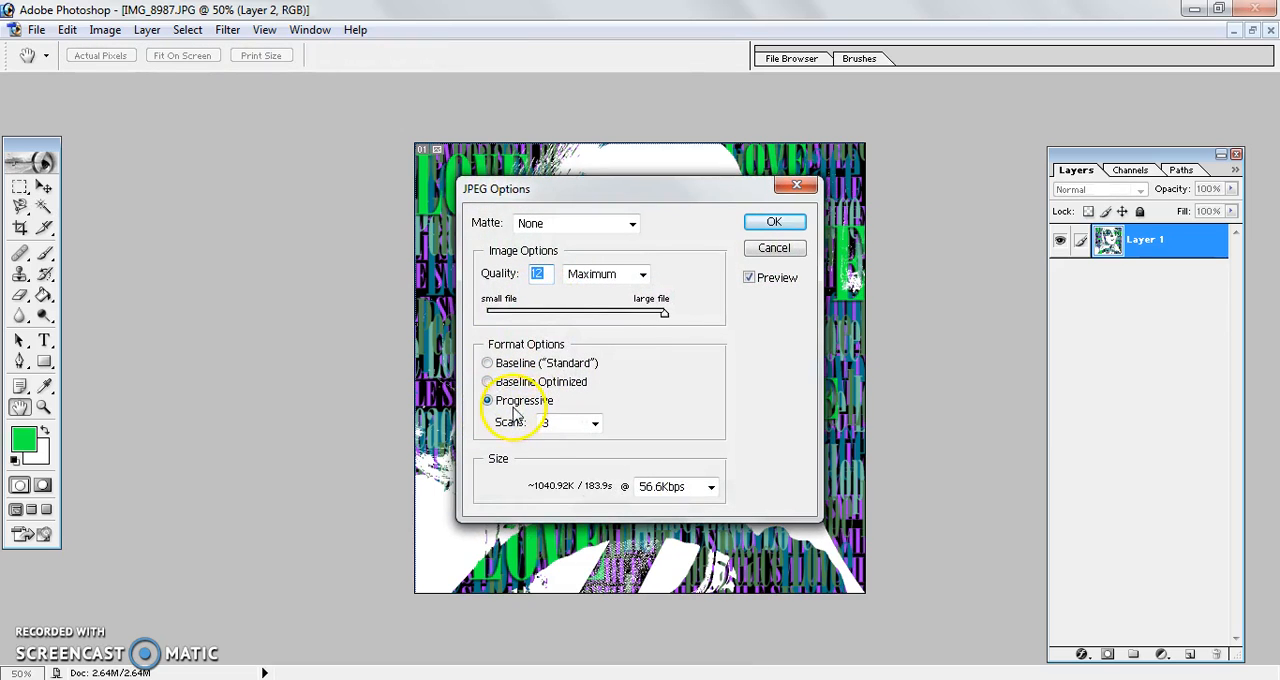
# Step: Try to finish the JPEG save with quality 10 and the Baseline ("Standard") format option
pyautogui.click(488, 364)
pyautogui.moveTo(663, 313); pyautogui.dragTo(637, 316)
pyautogui.click(770, 221)
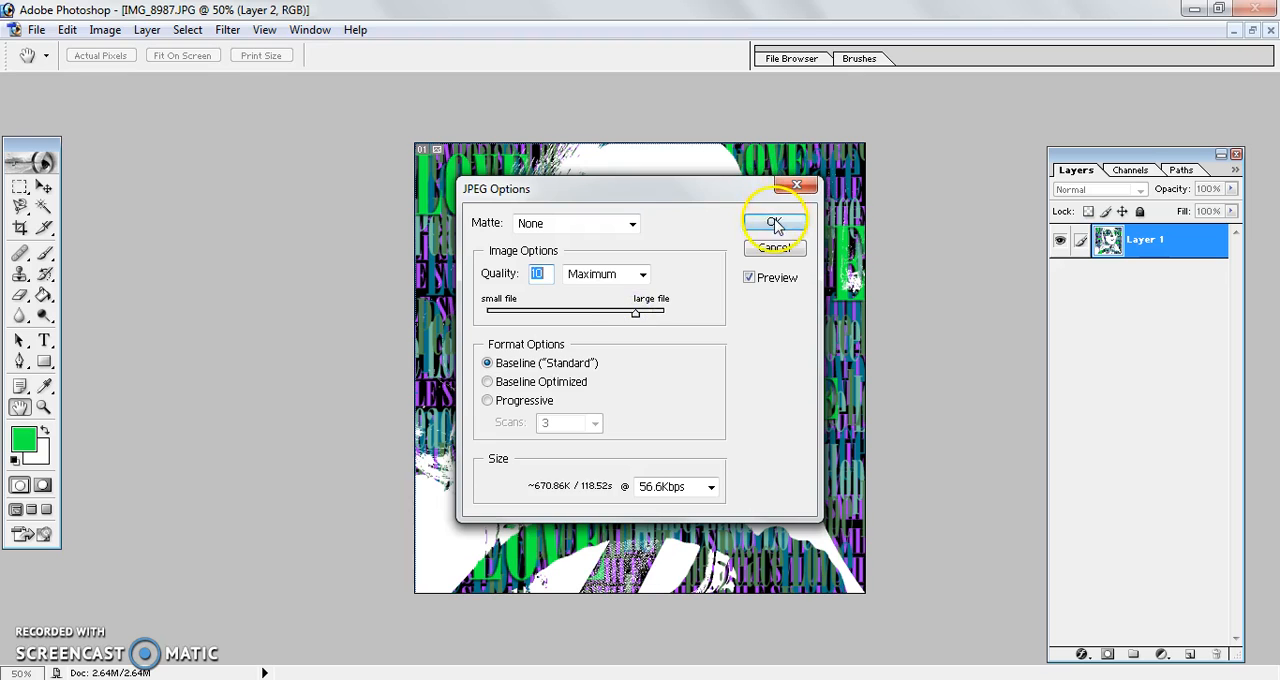
pyautogui.click(658, 280)
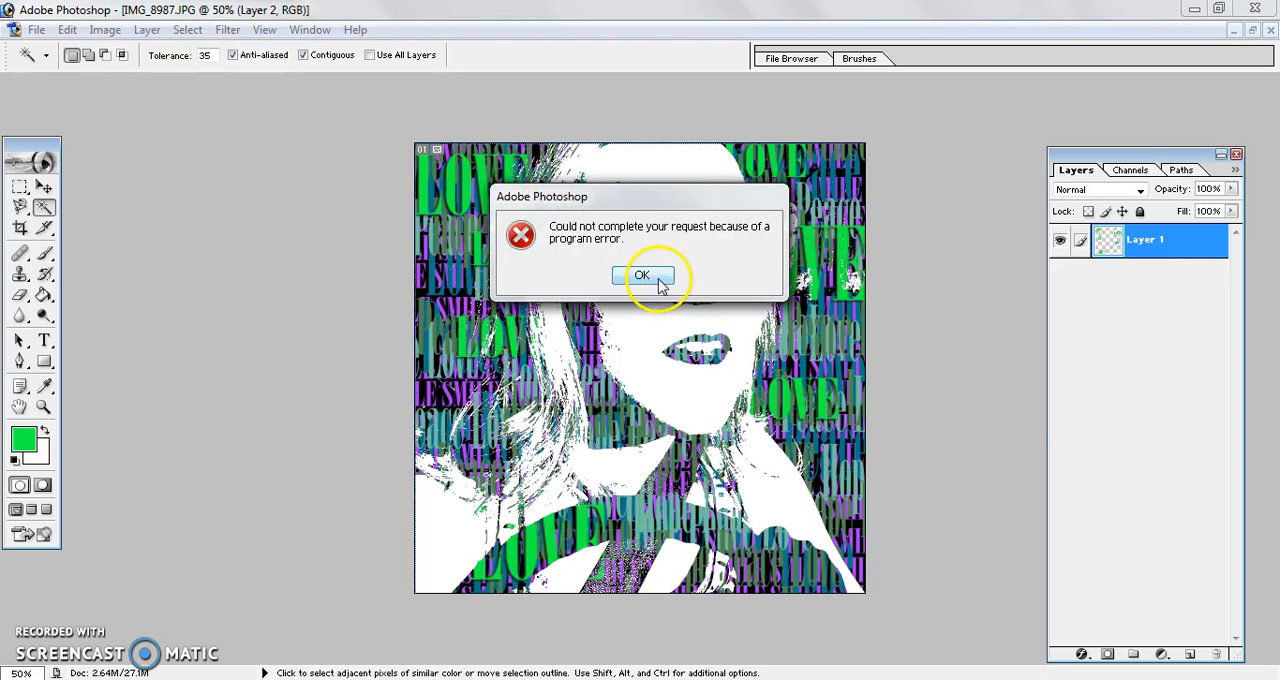